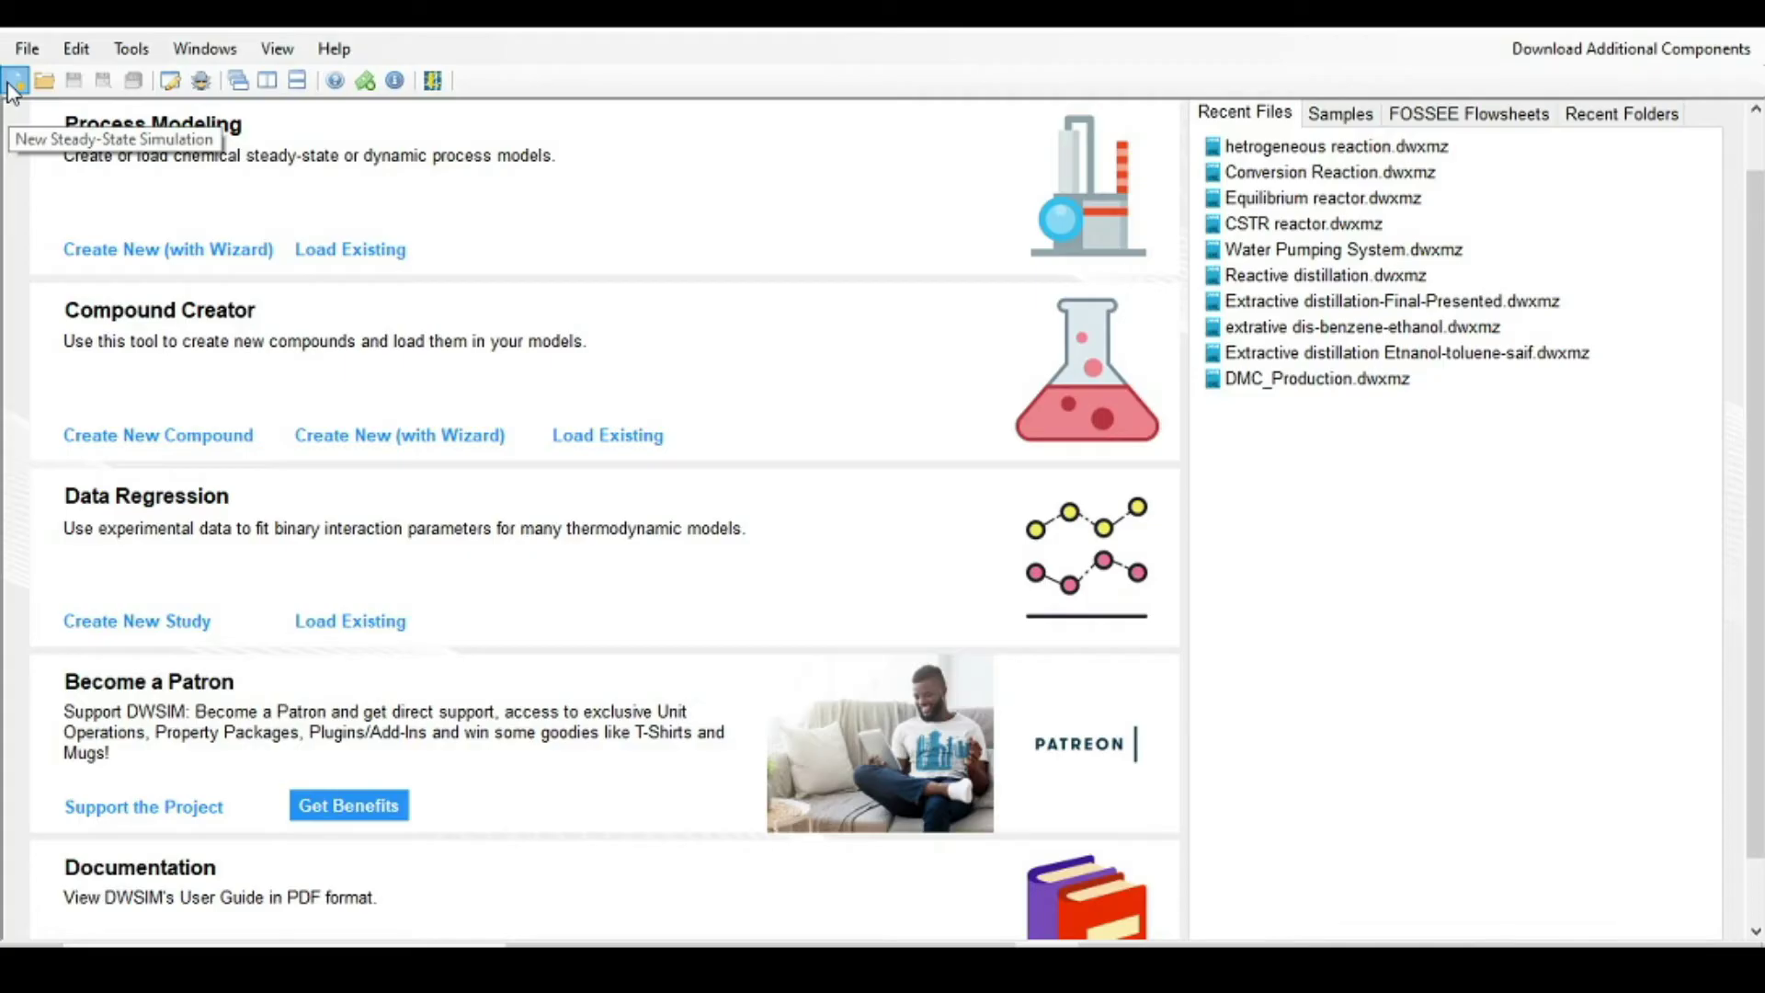
Create a new steady-state simulation and add Methanol as its first compound in the configuration wizard
left_click(14, 82)
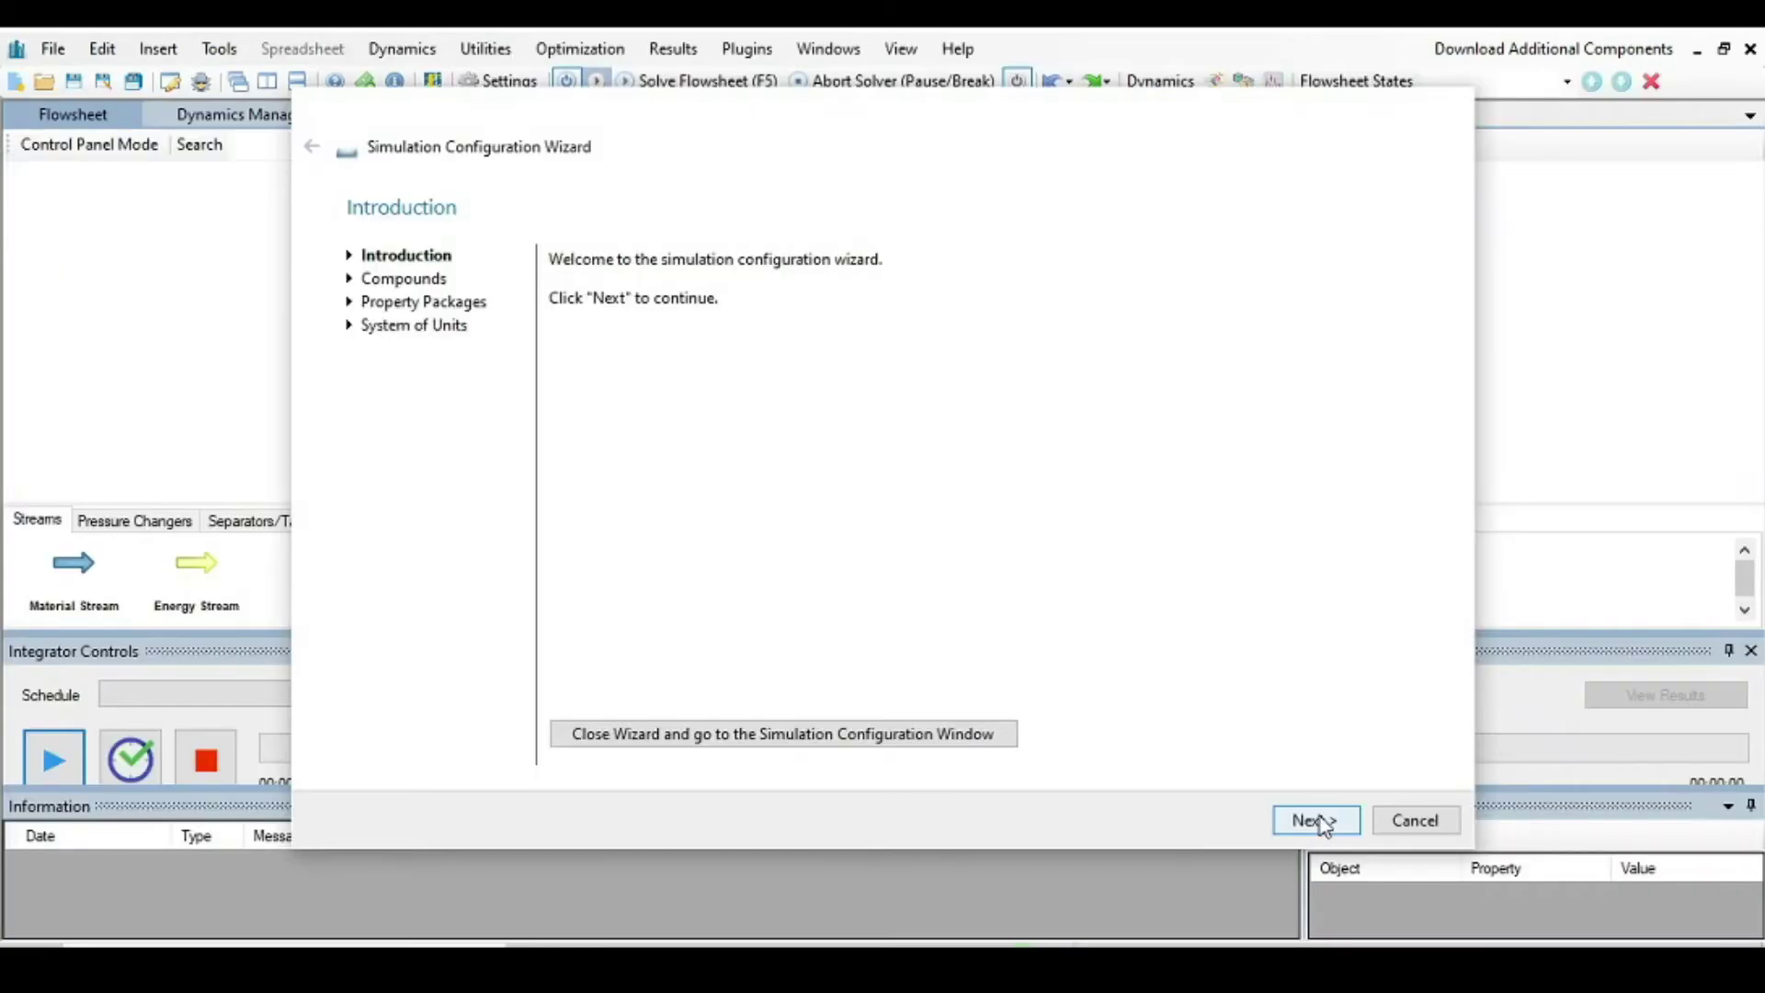
left_click(1320, 820)
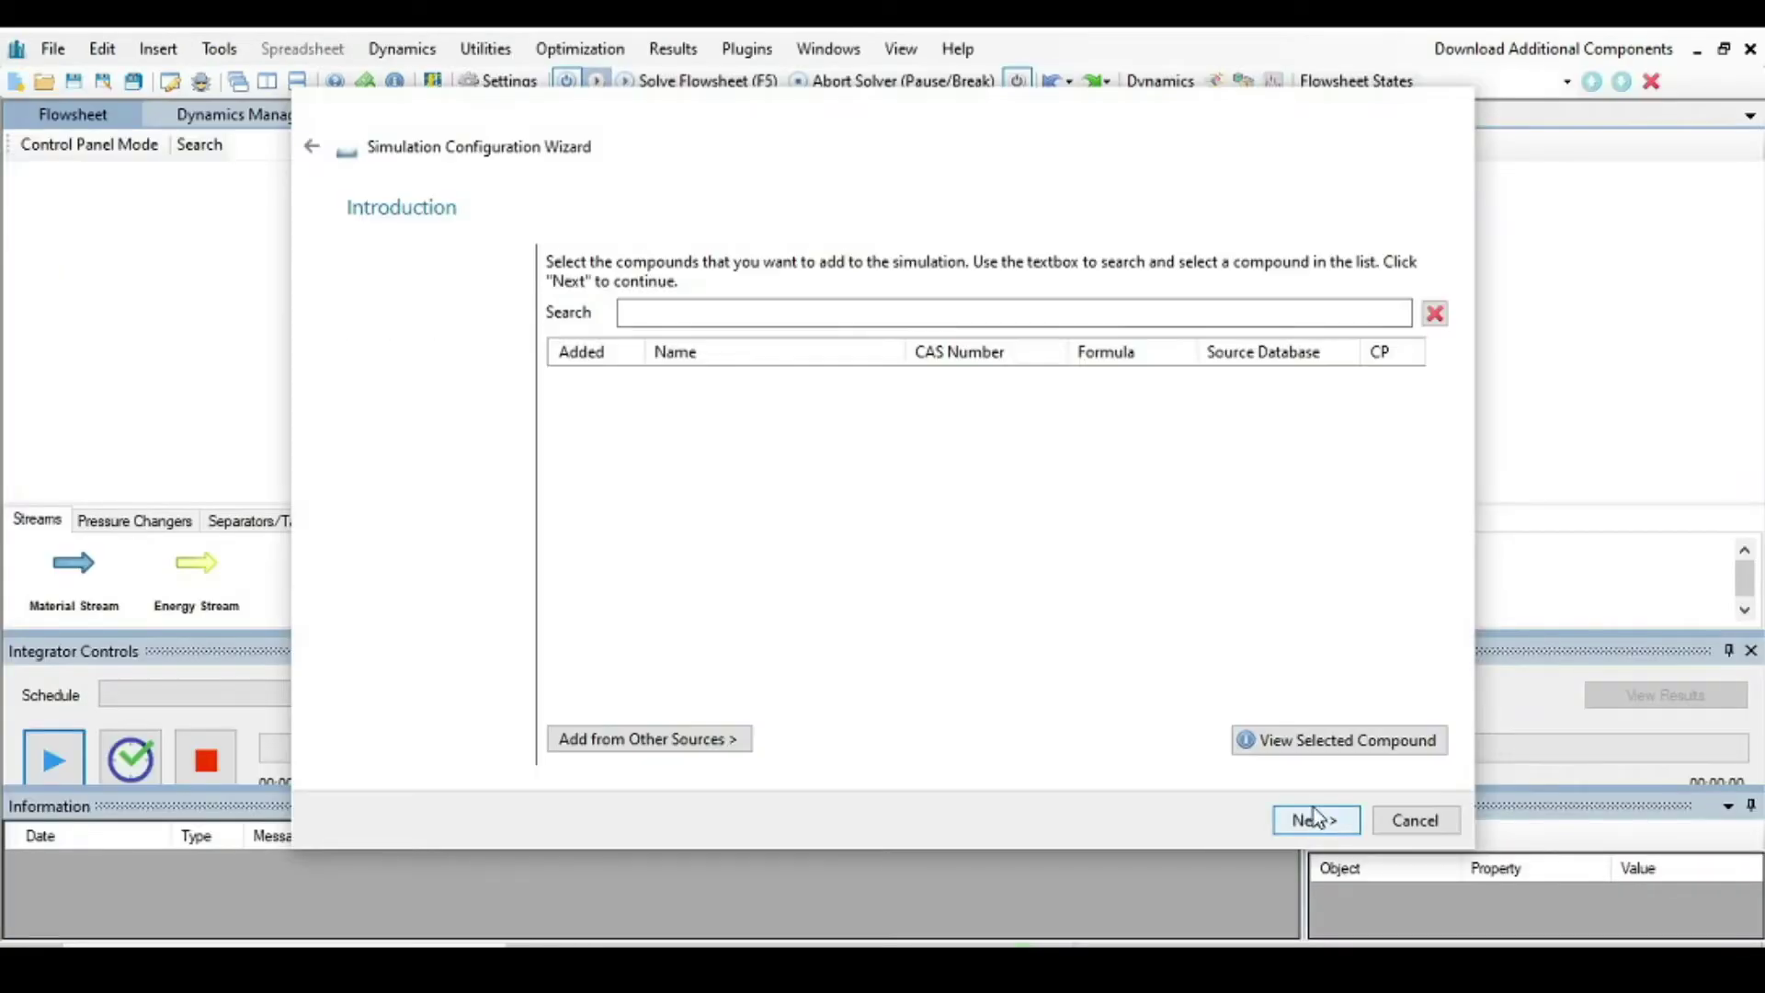
left_click(716, 312)
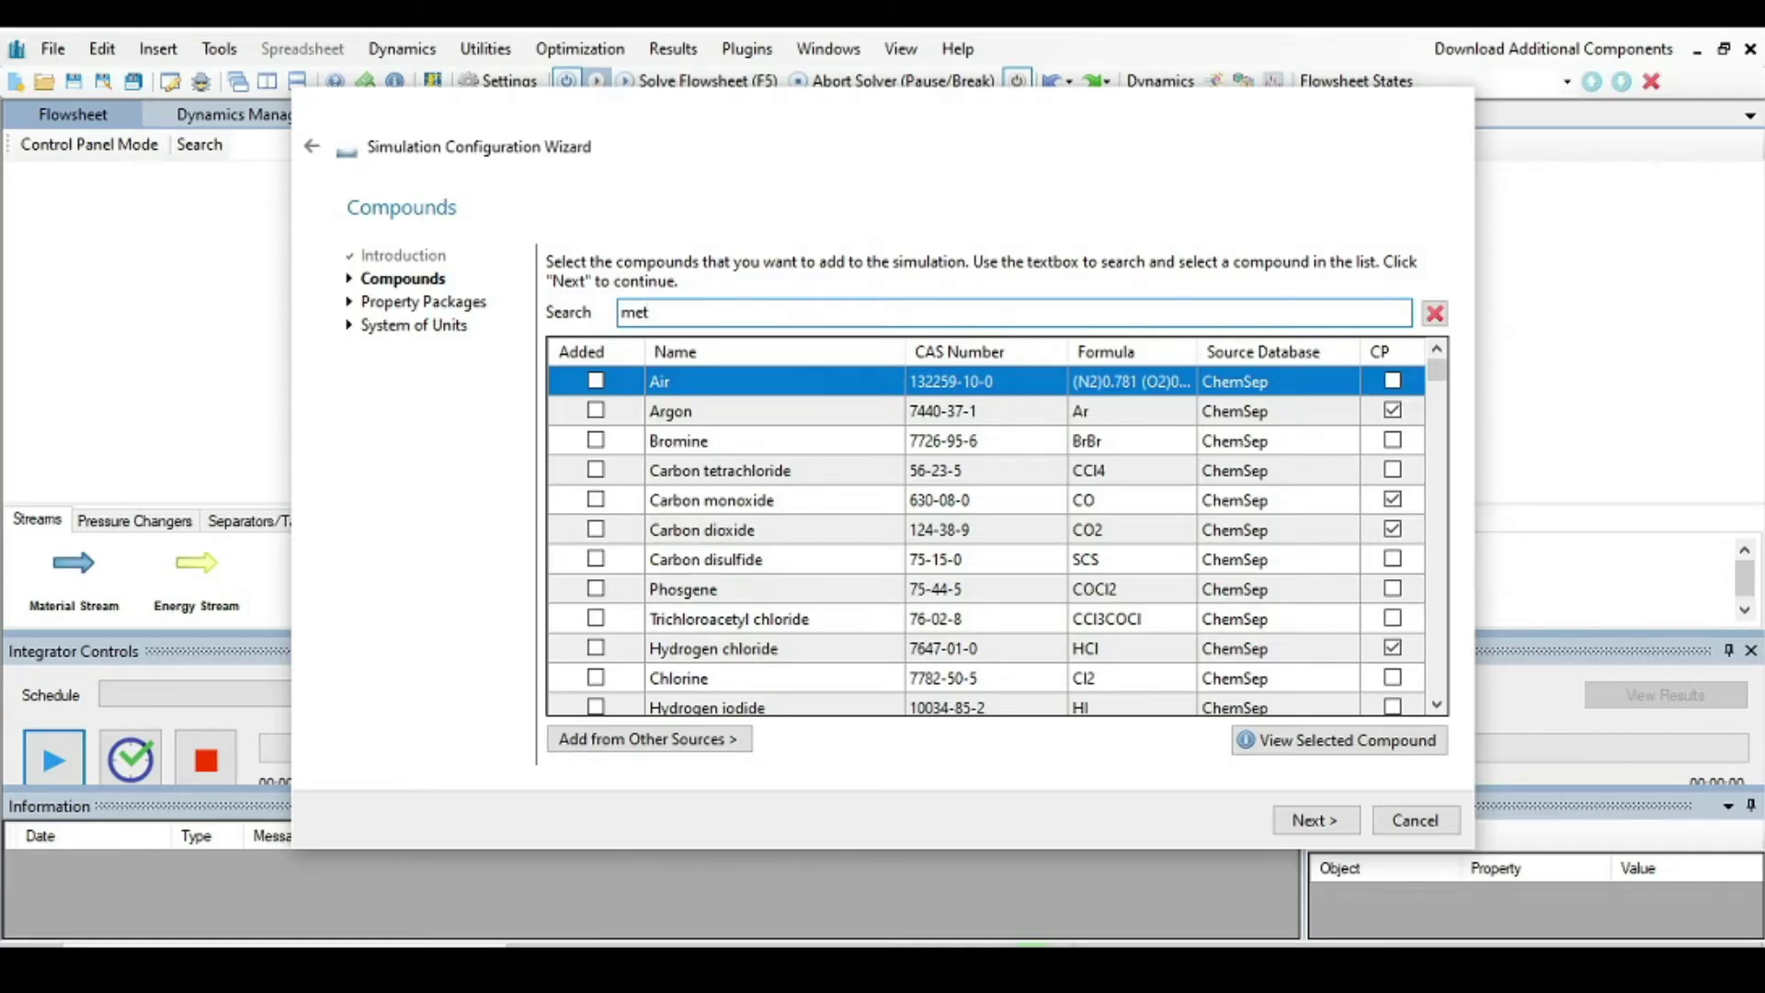
type("hanol")
key("Return")
key("BackSpace")
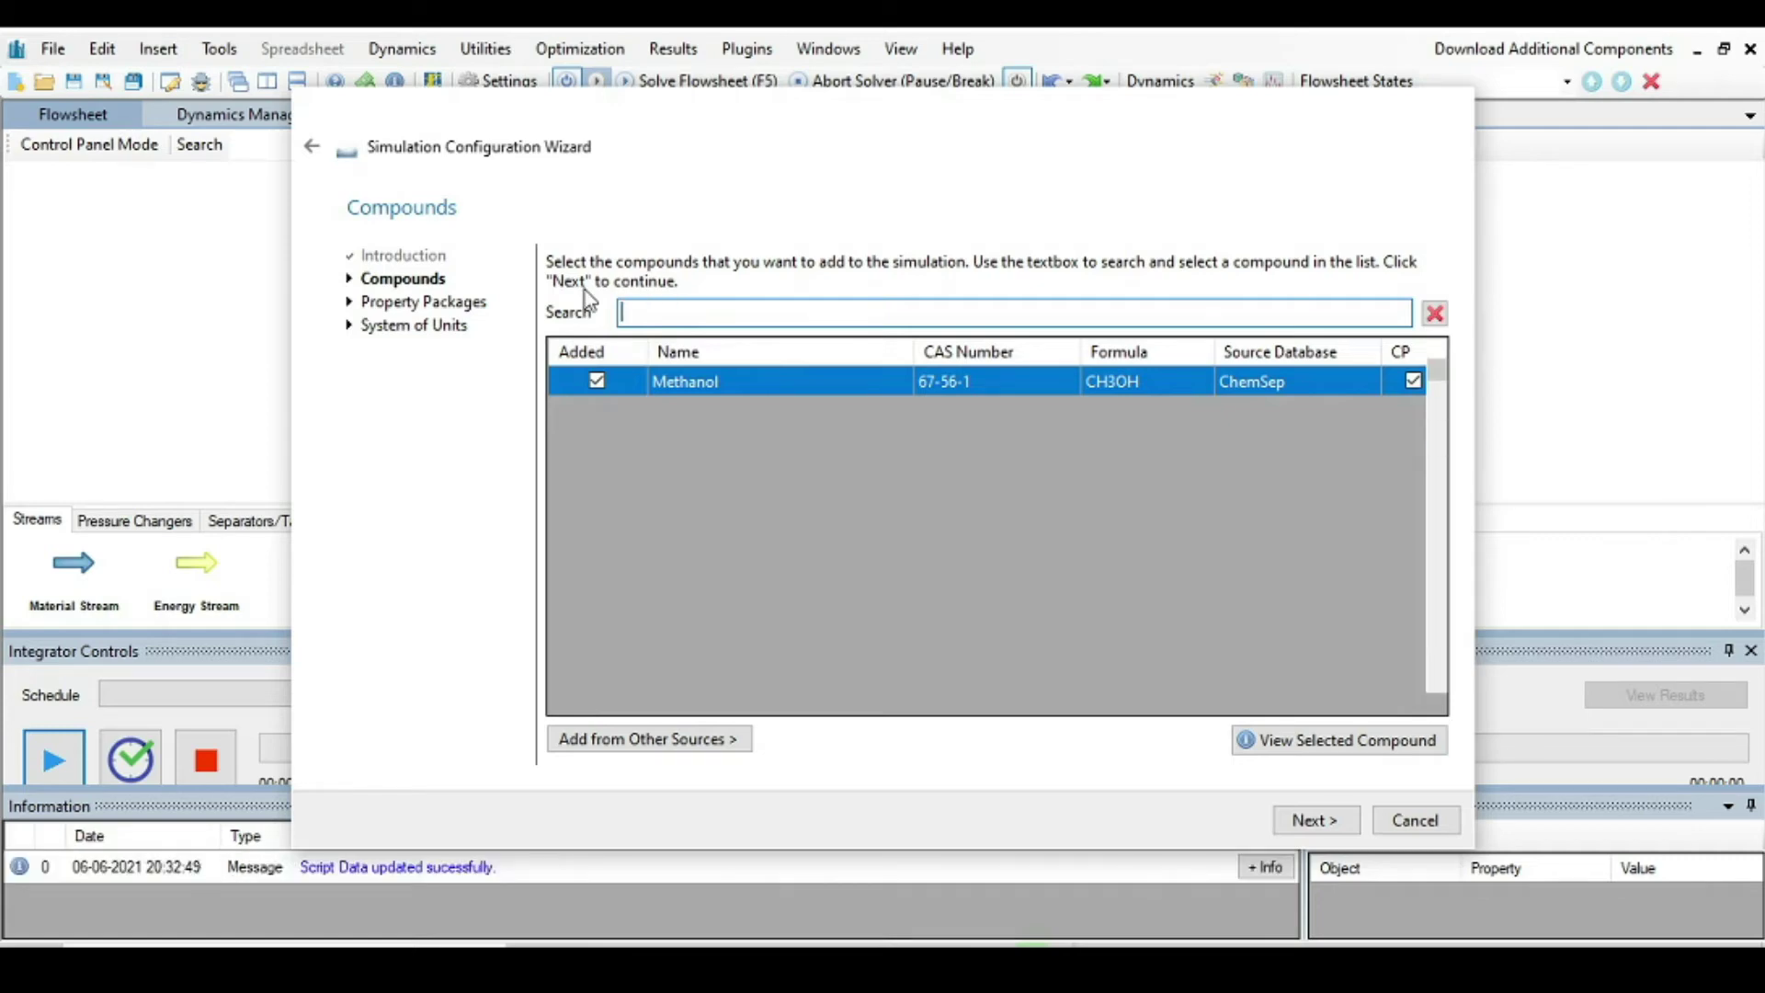
Add Dimethyl ether and Water to the simulation's compounds
type("dimethy")
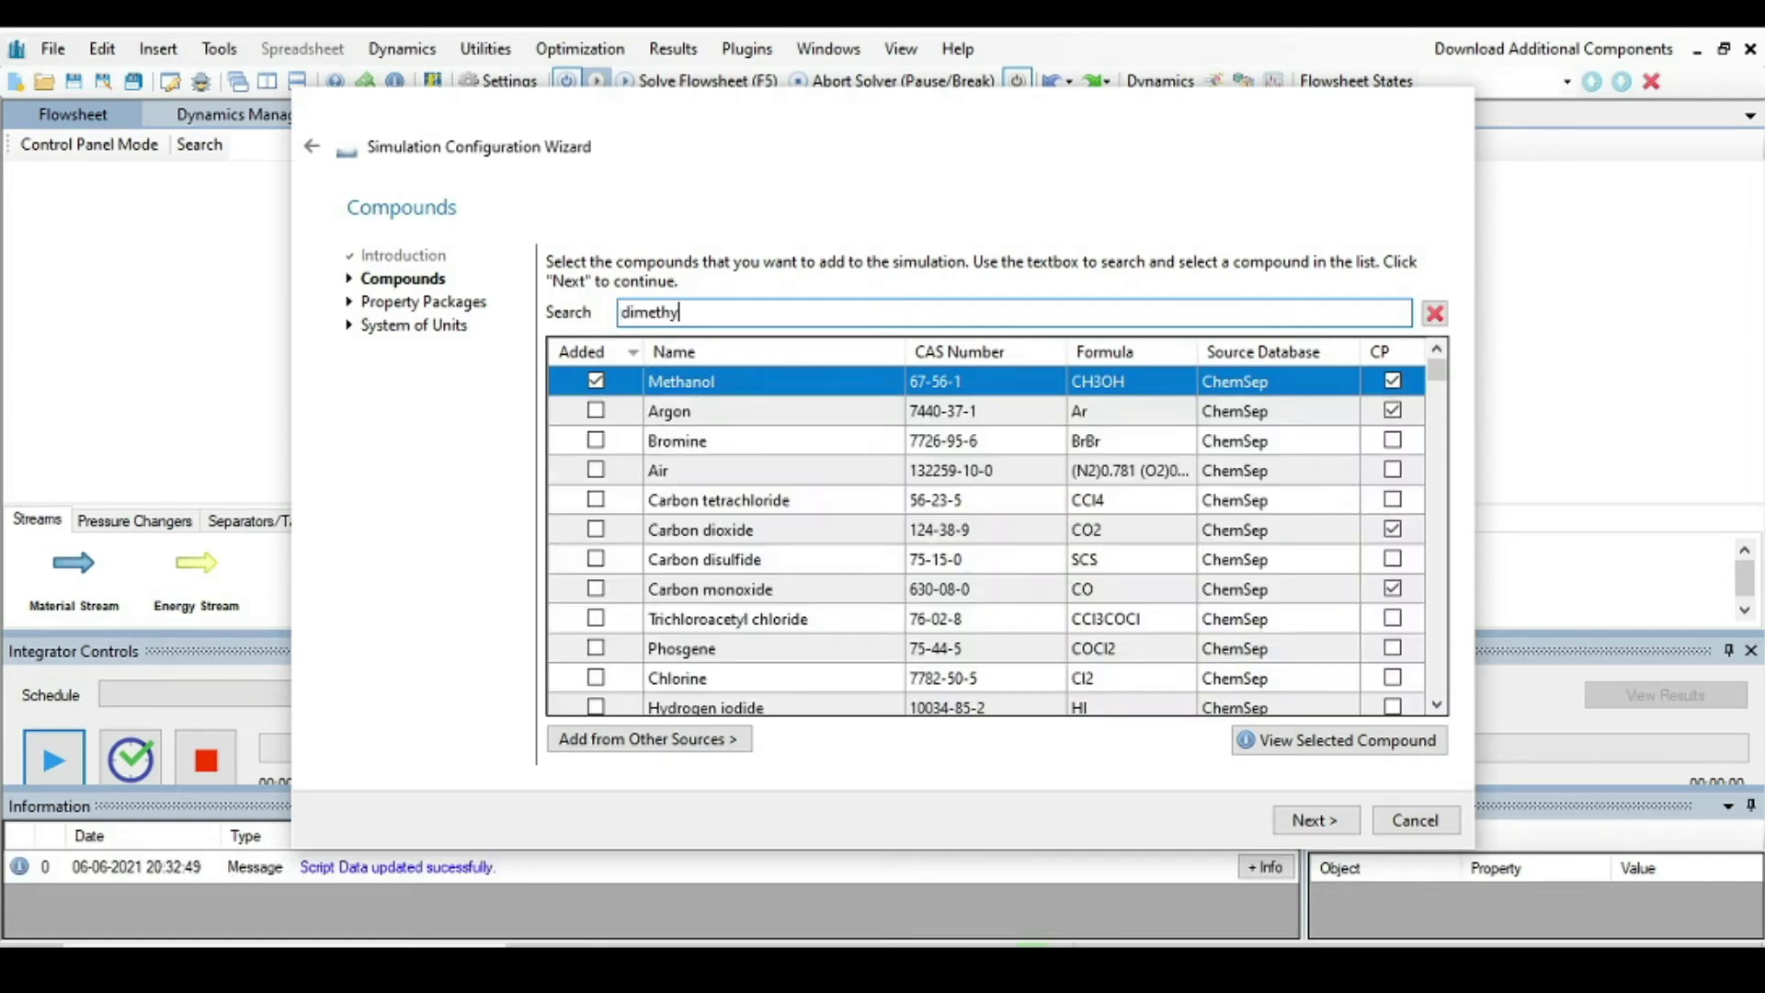
type("l")
key("ctrl+a")
key("BackSpace")
type("w")
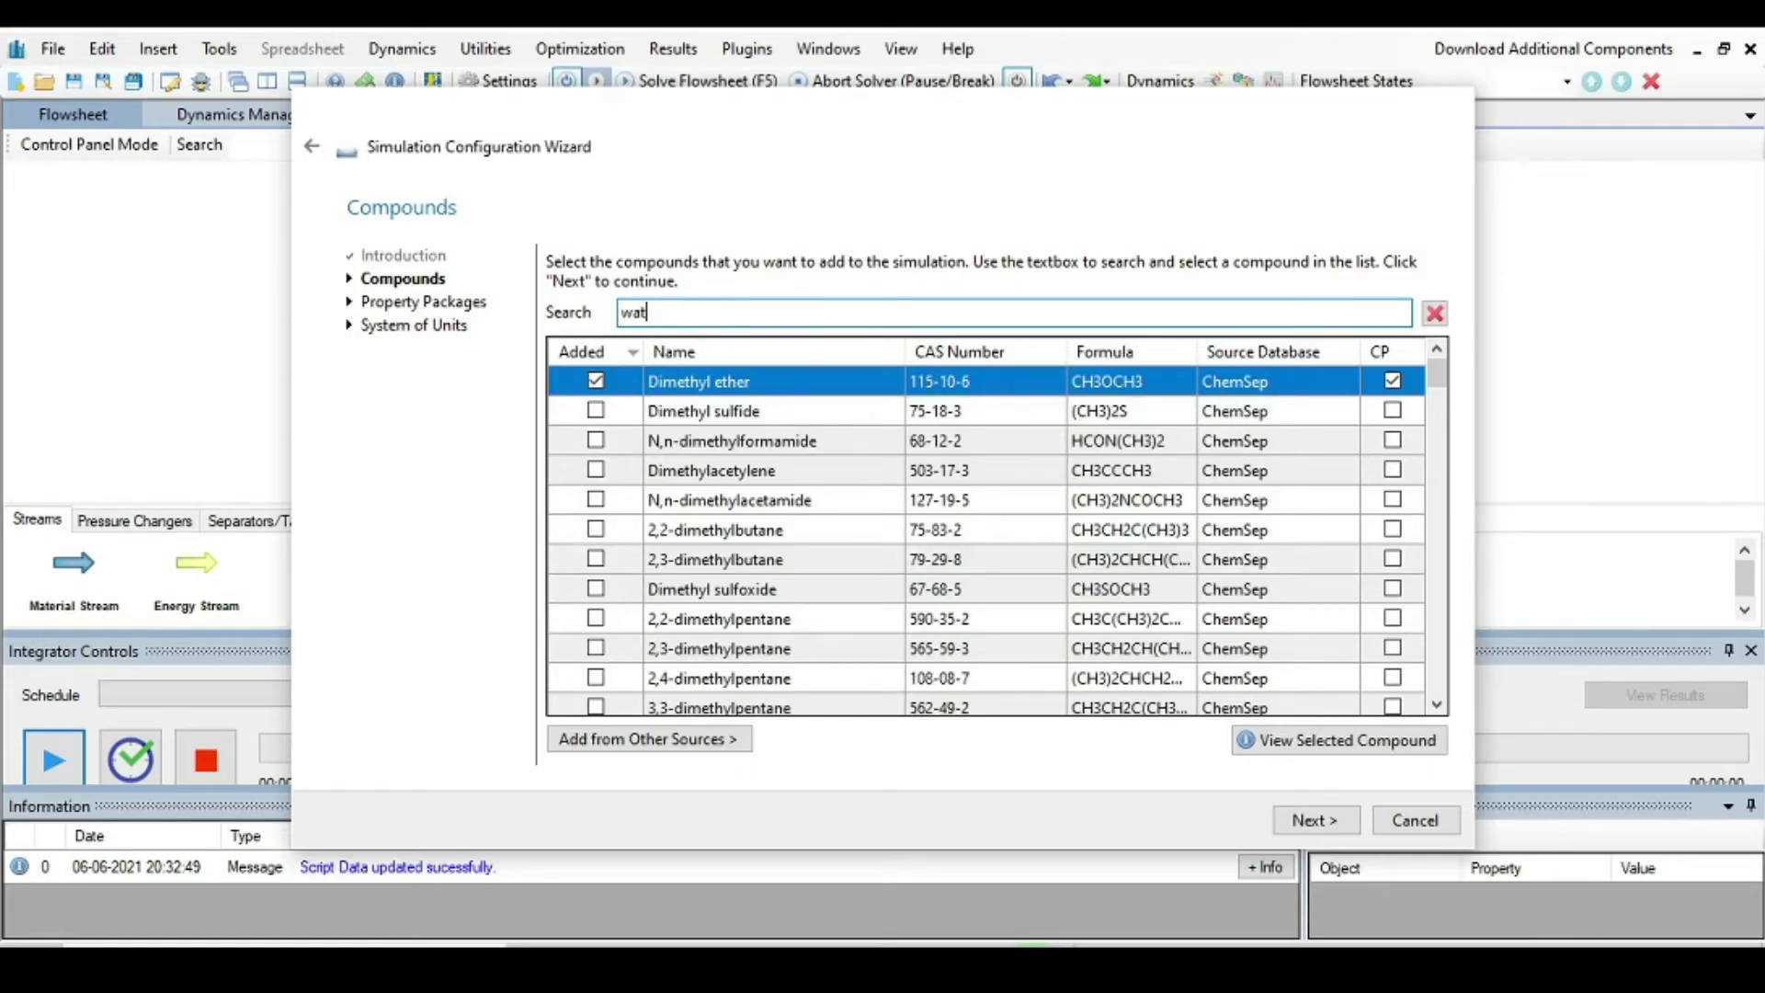
key("Return")
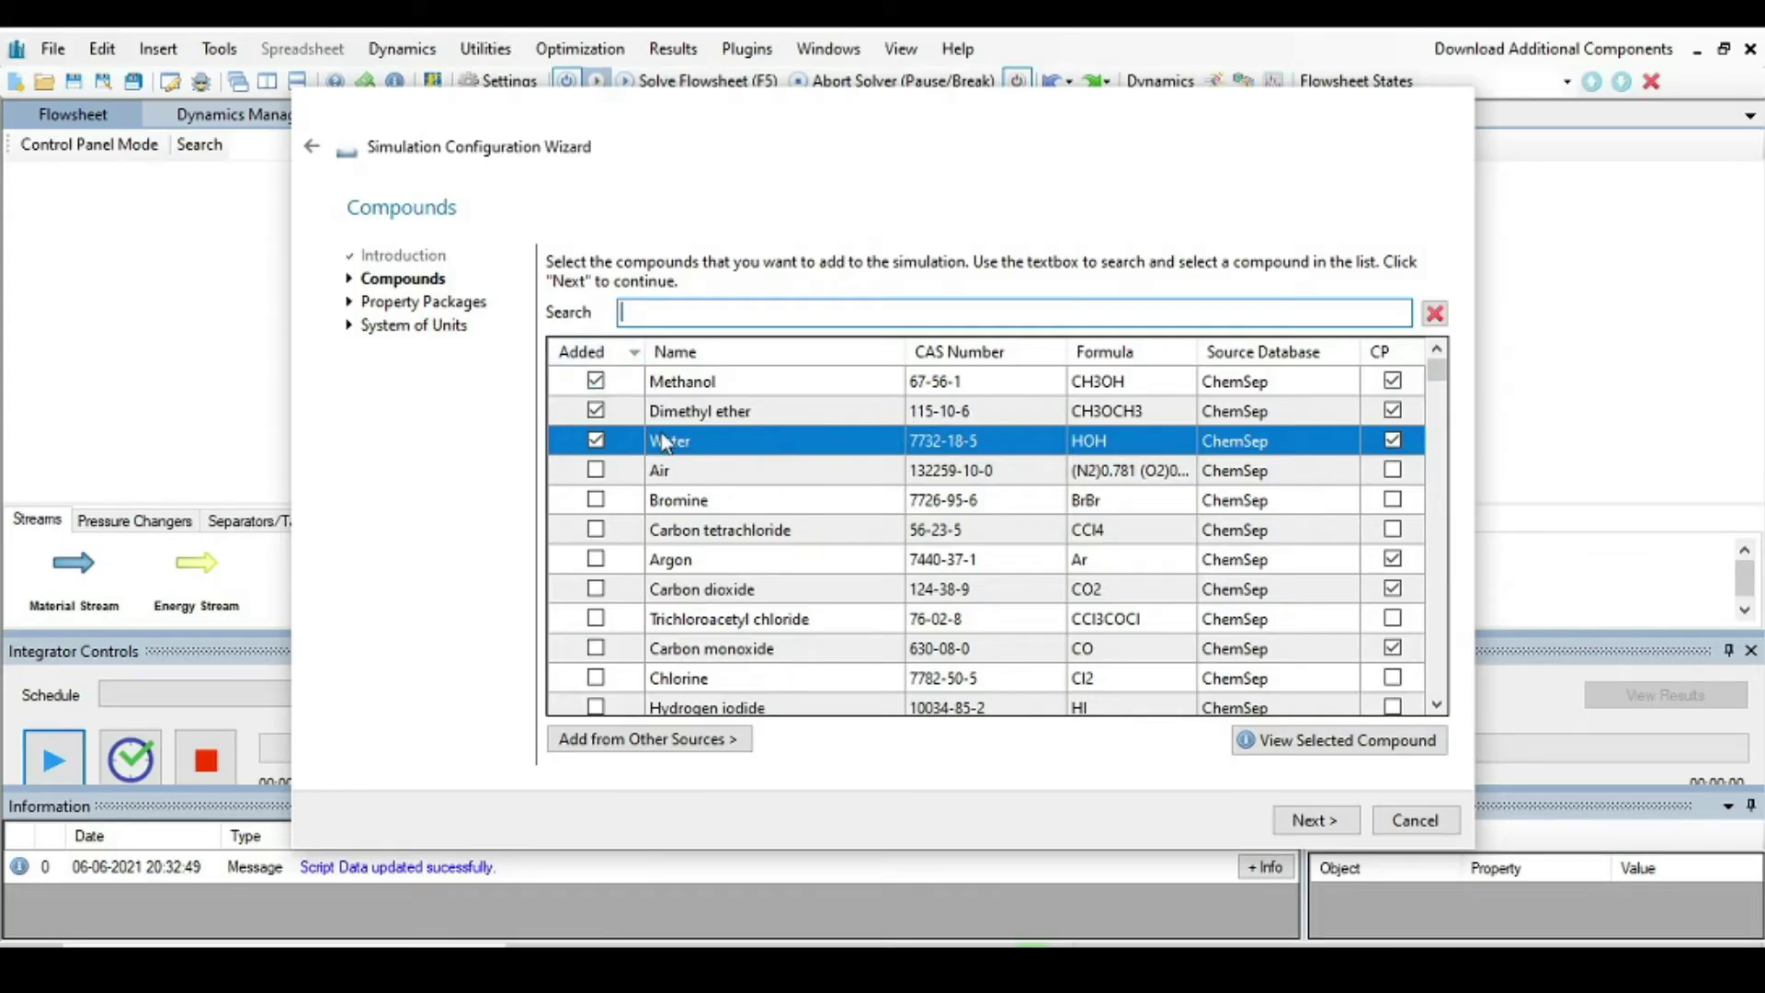
Proceed to the property packages and add Peng-Robinson (PR) to the simulation
left_click(1308, 820)
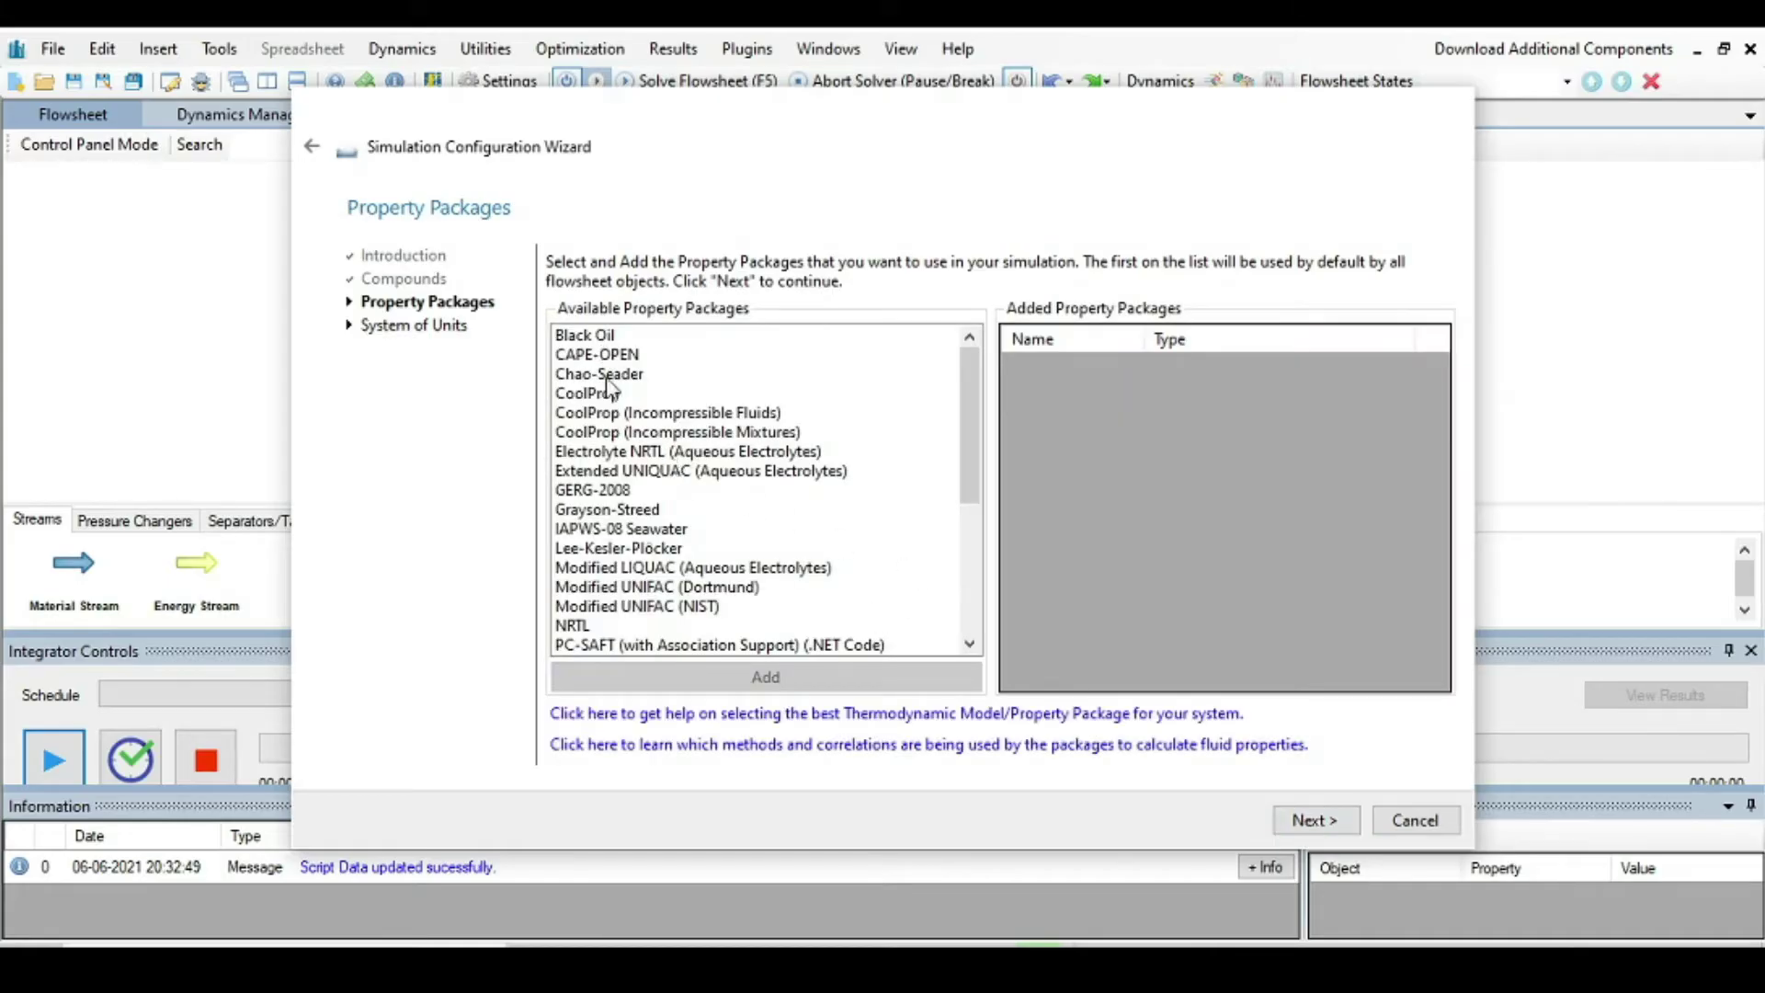
scroll(602, 368, "down", 2)
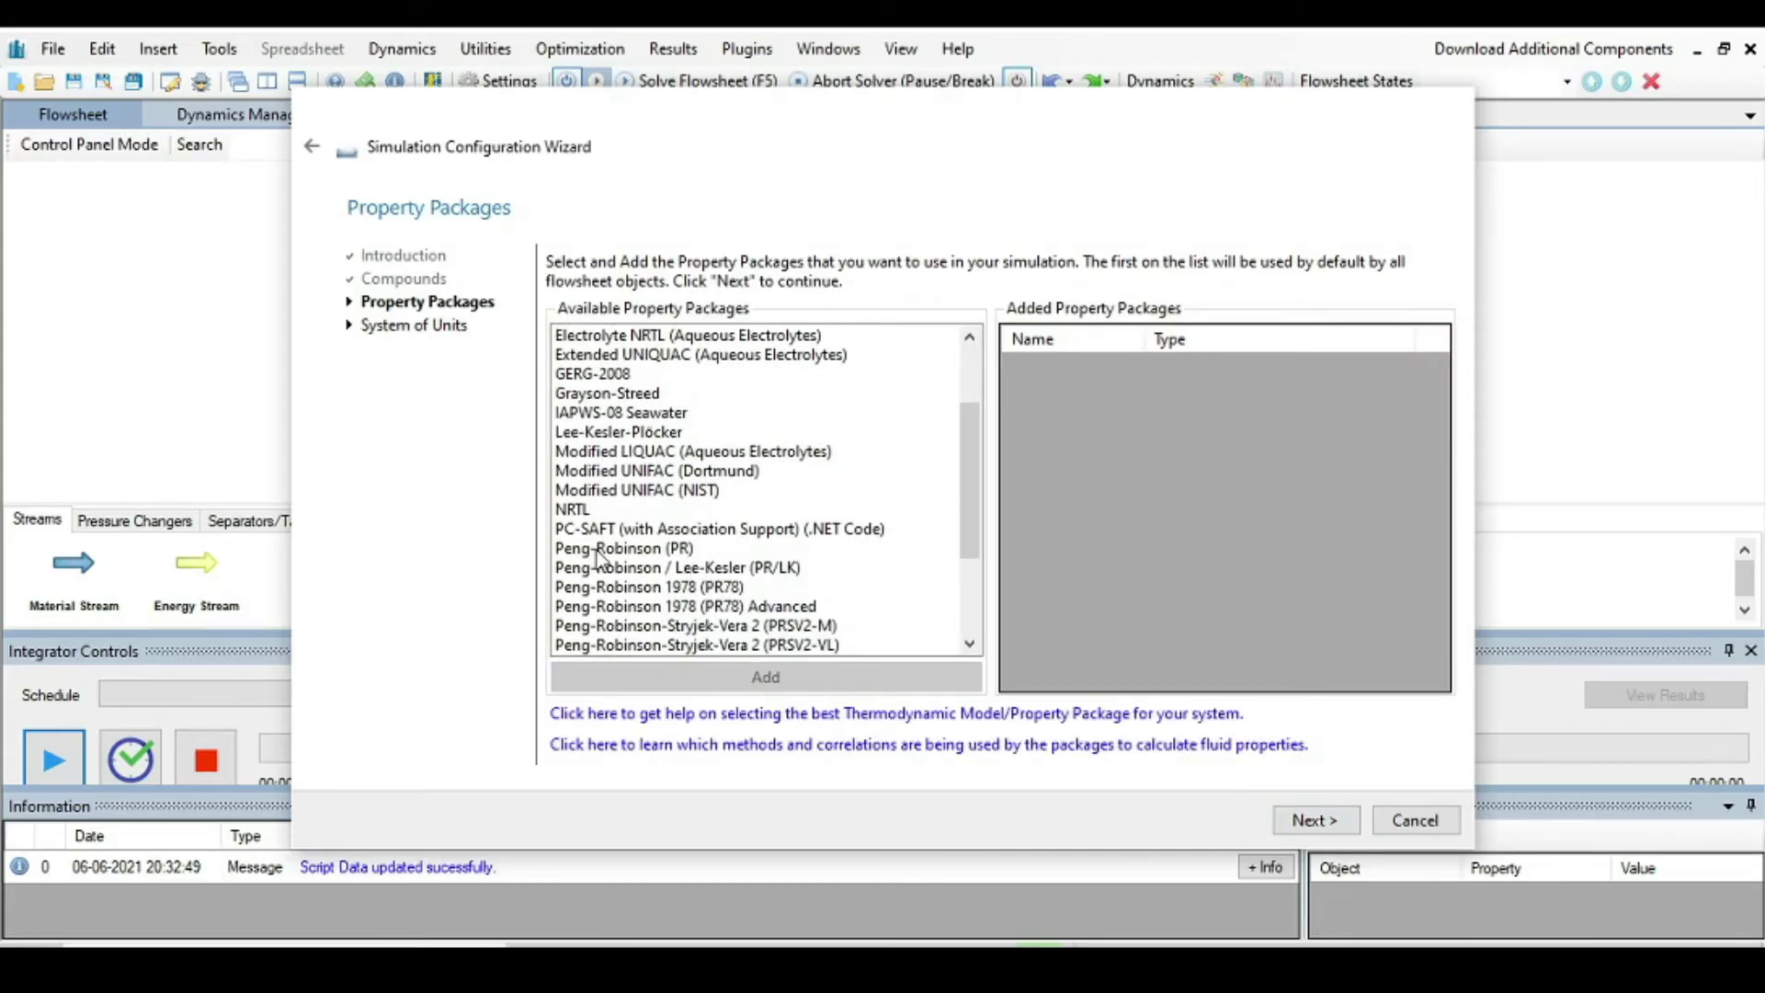
left_click(595, 550)
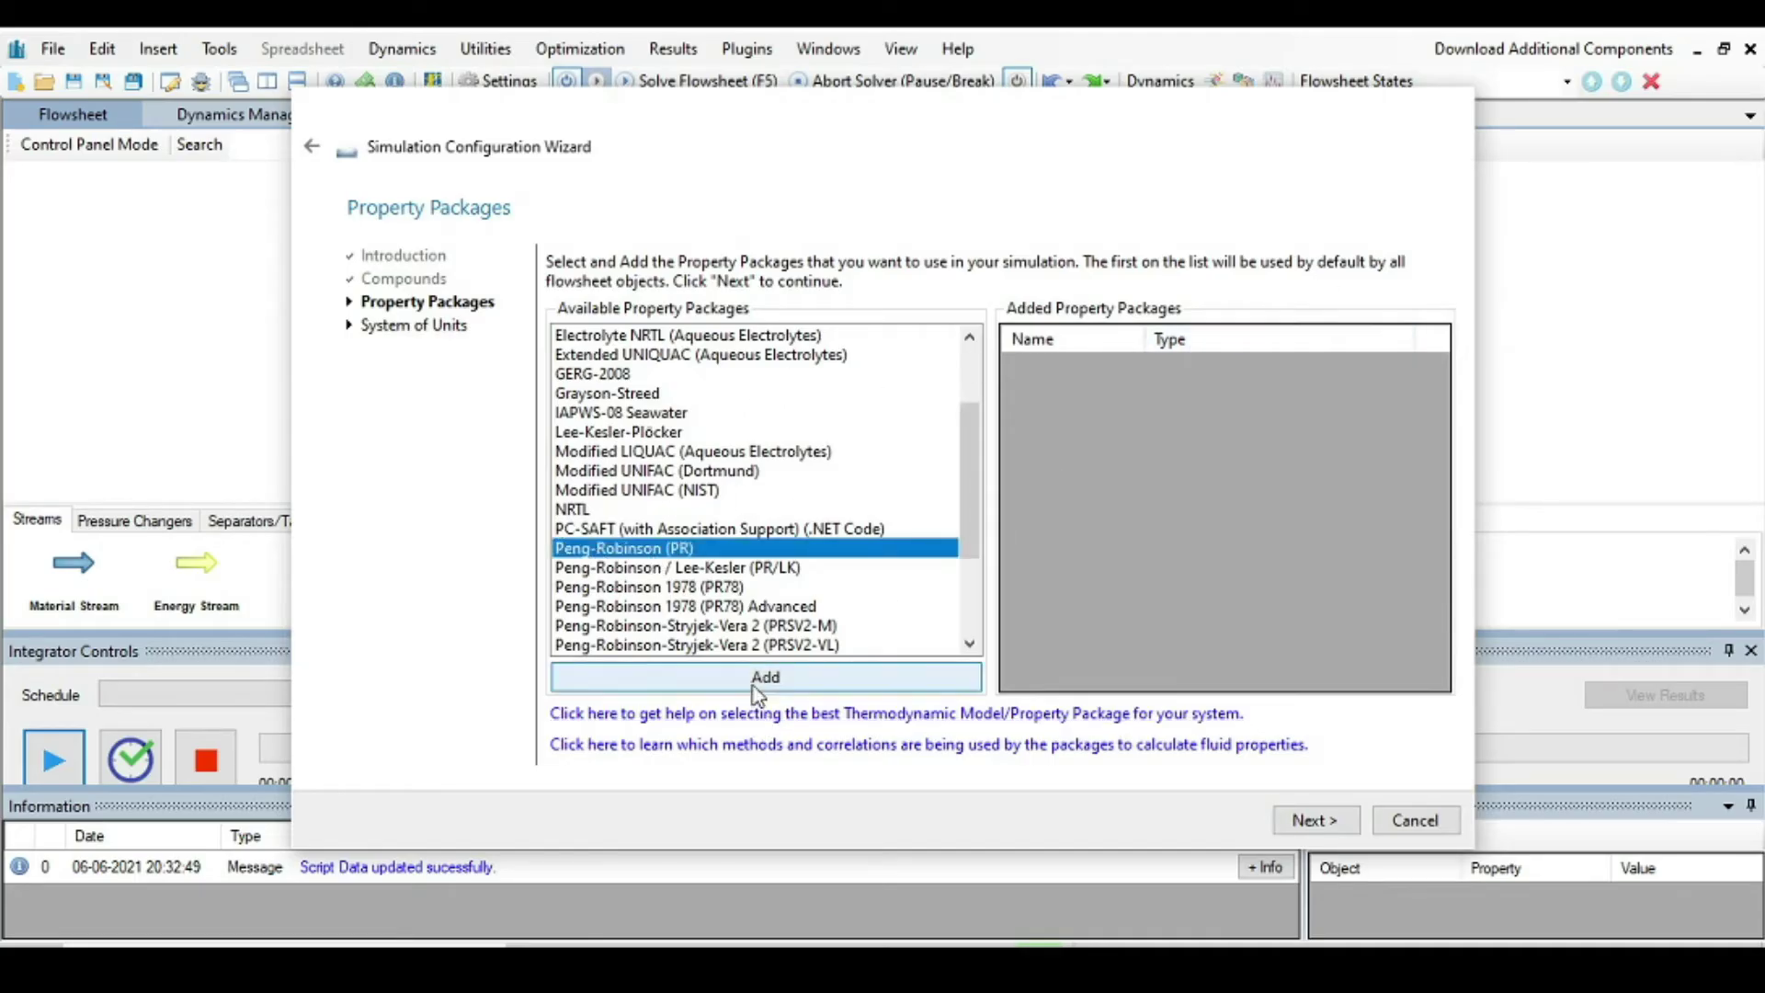
left_click(782, 680)
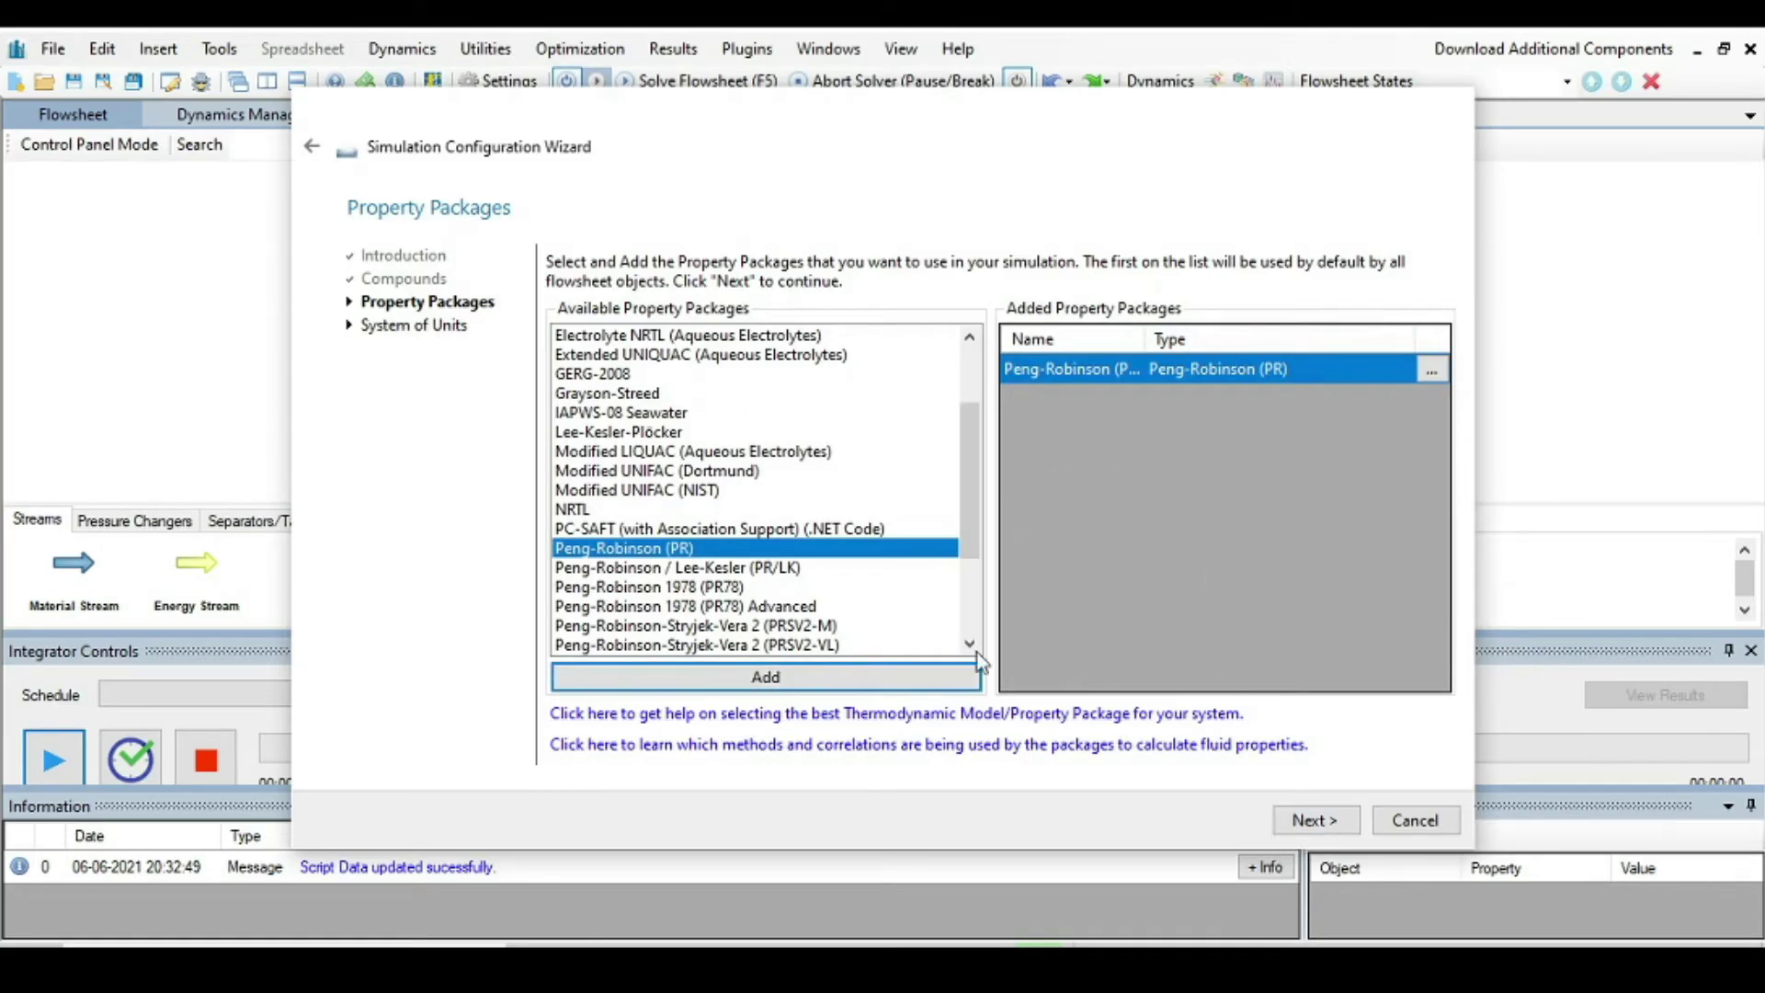
Choose C5 as the system of units and finish the simulation configuration wizard
left_click(1305, 819)
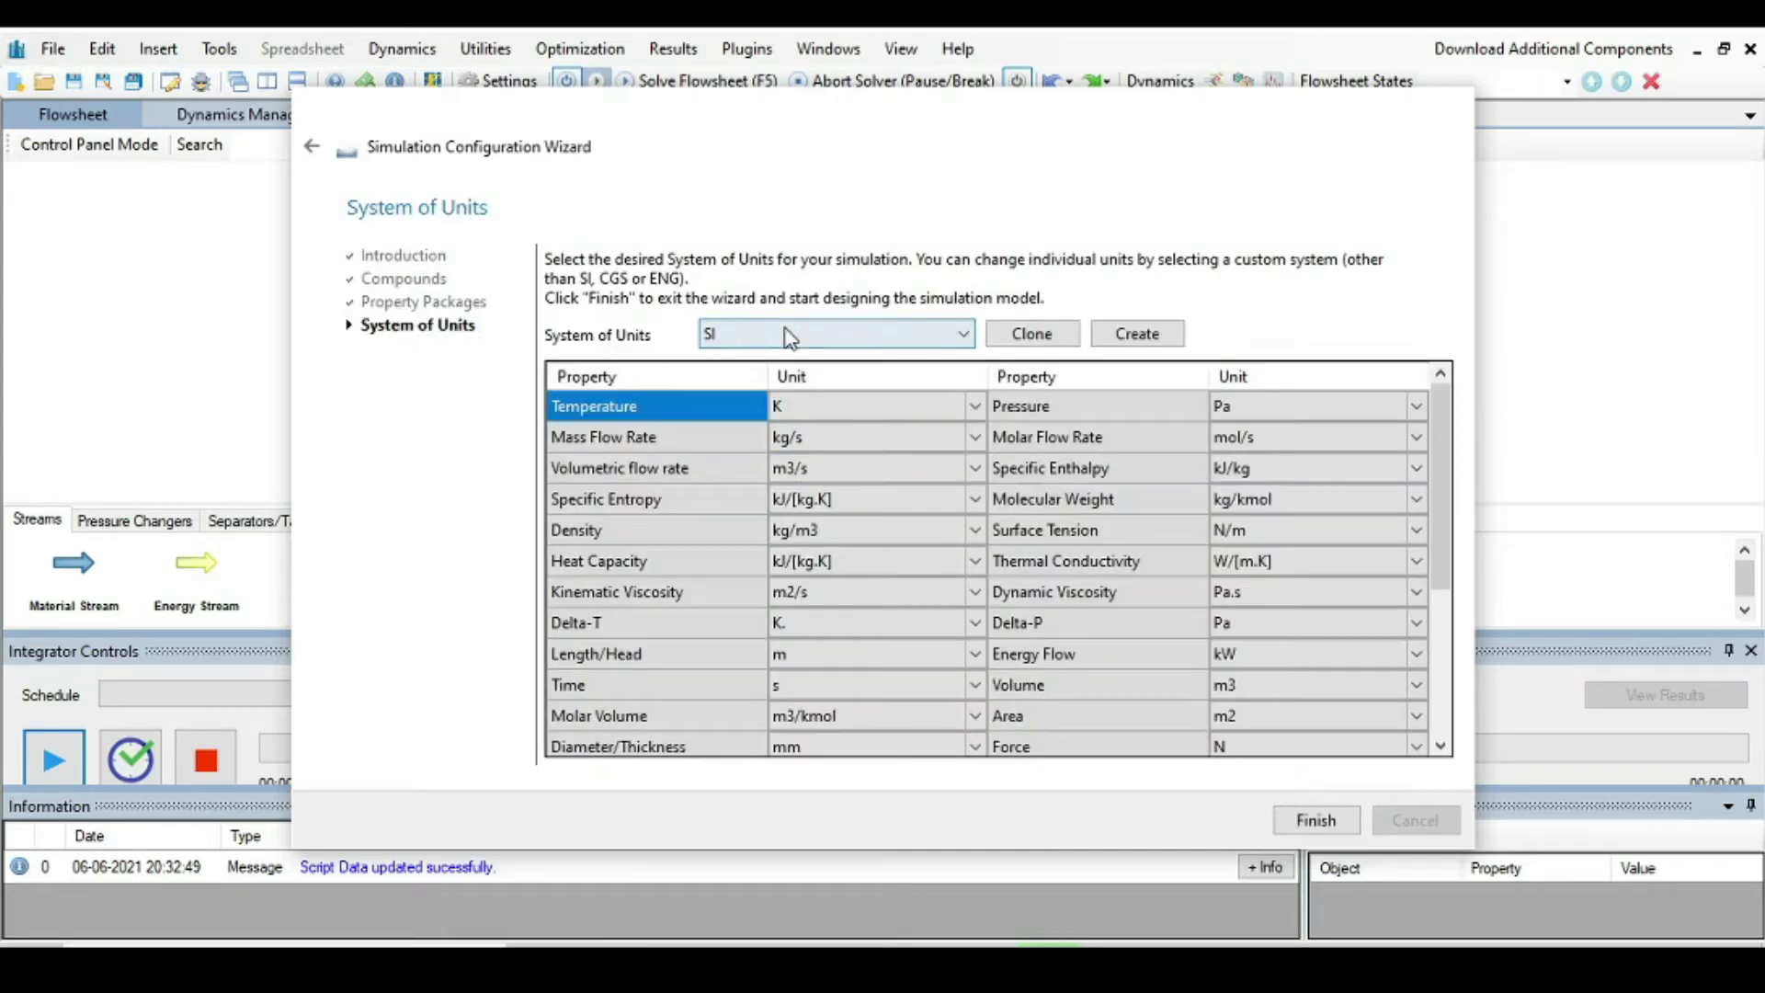
left_click(964, 336)
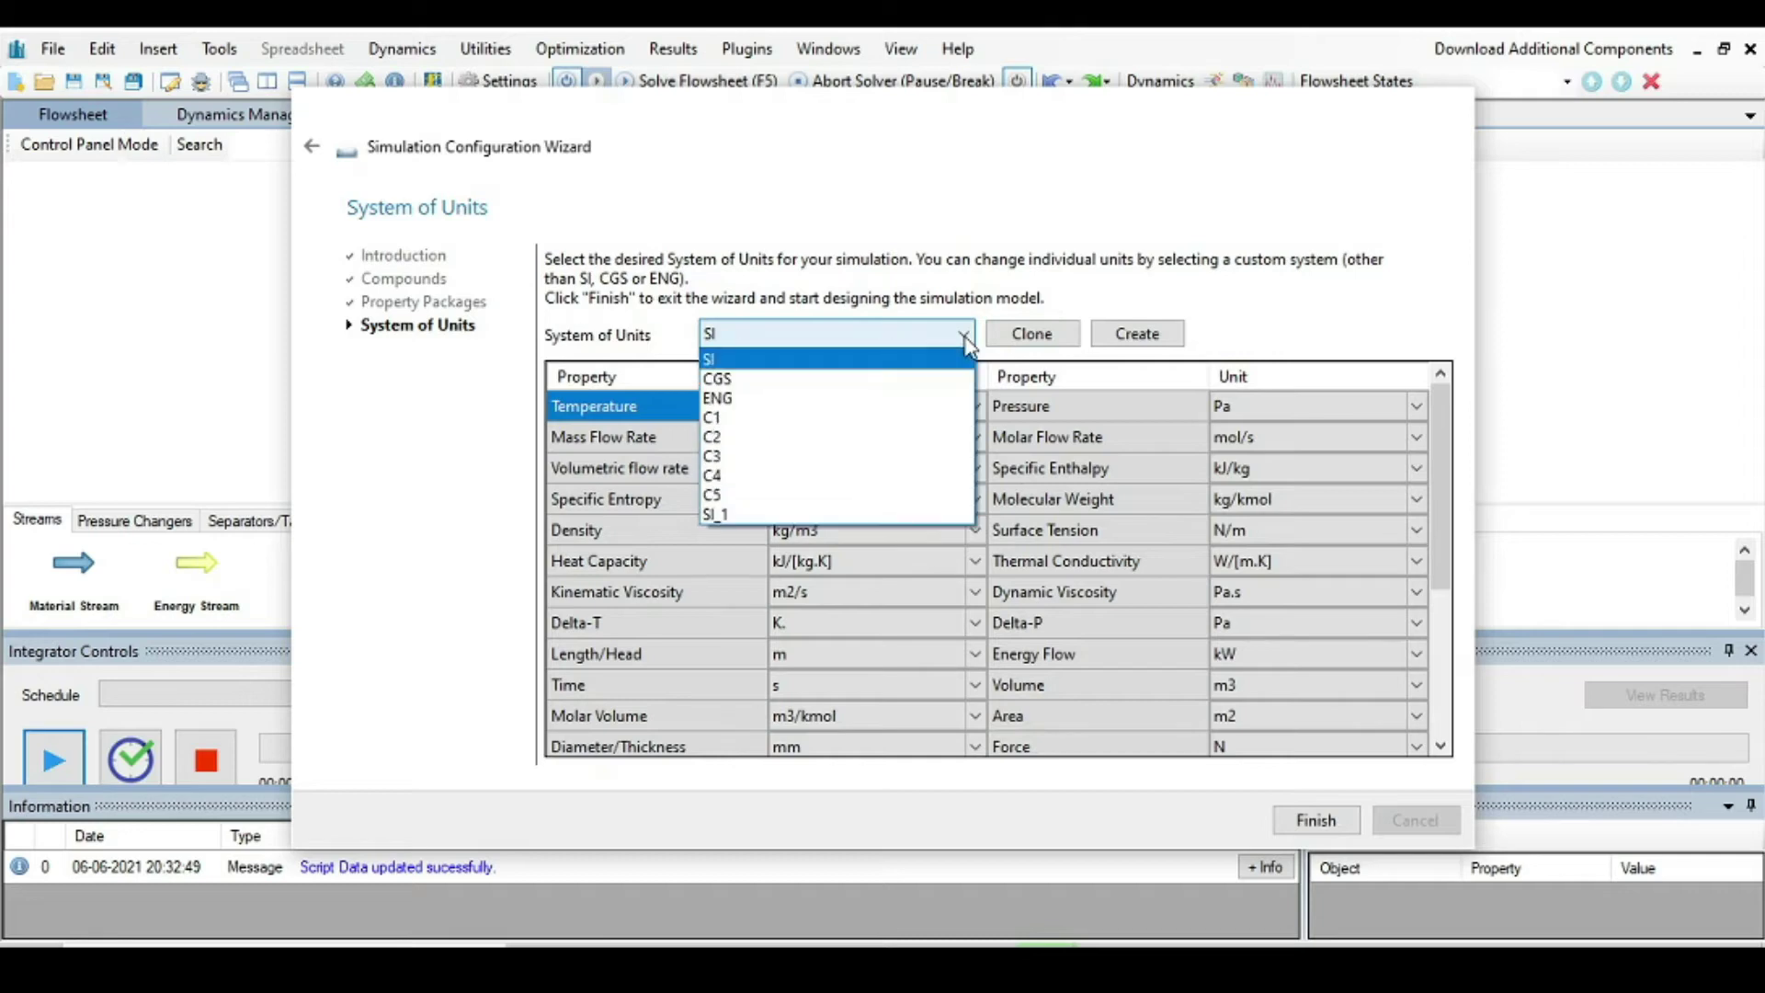
left_click(777, 496)
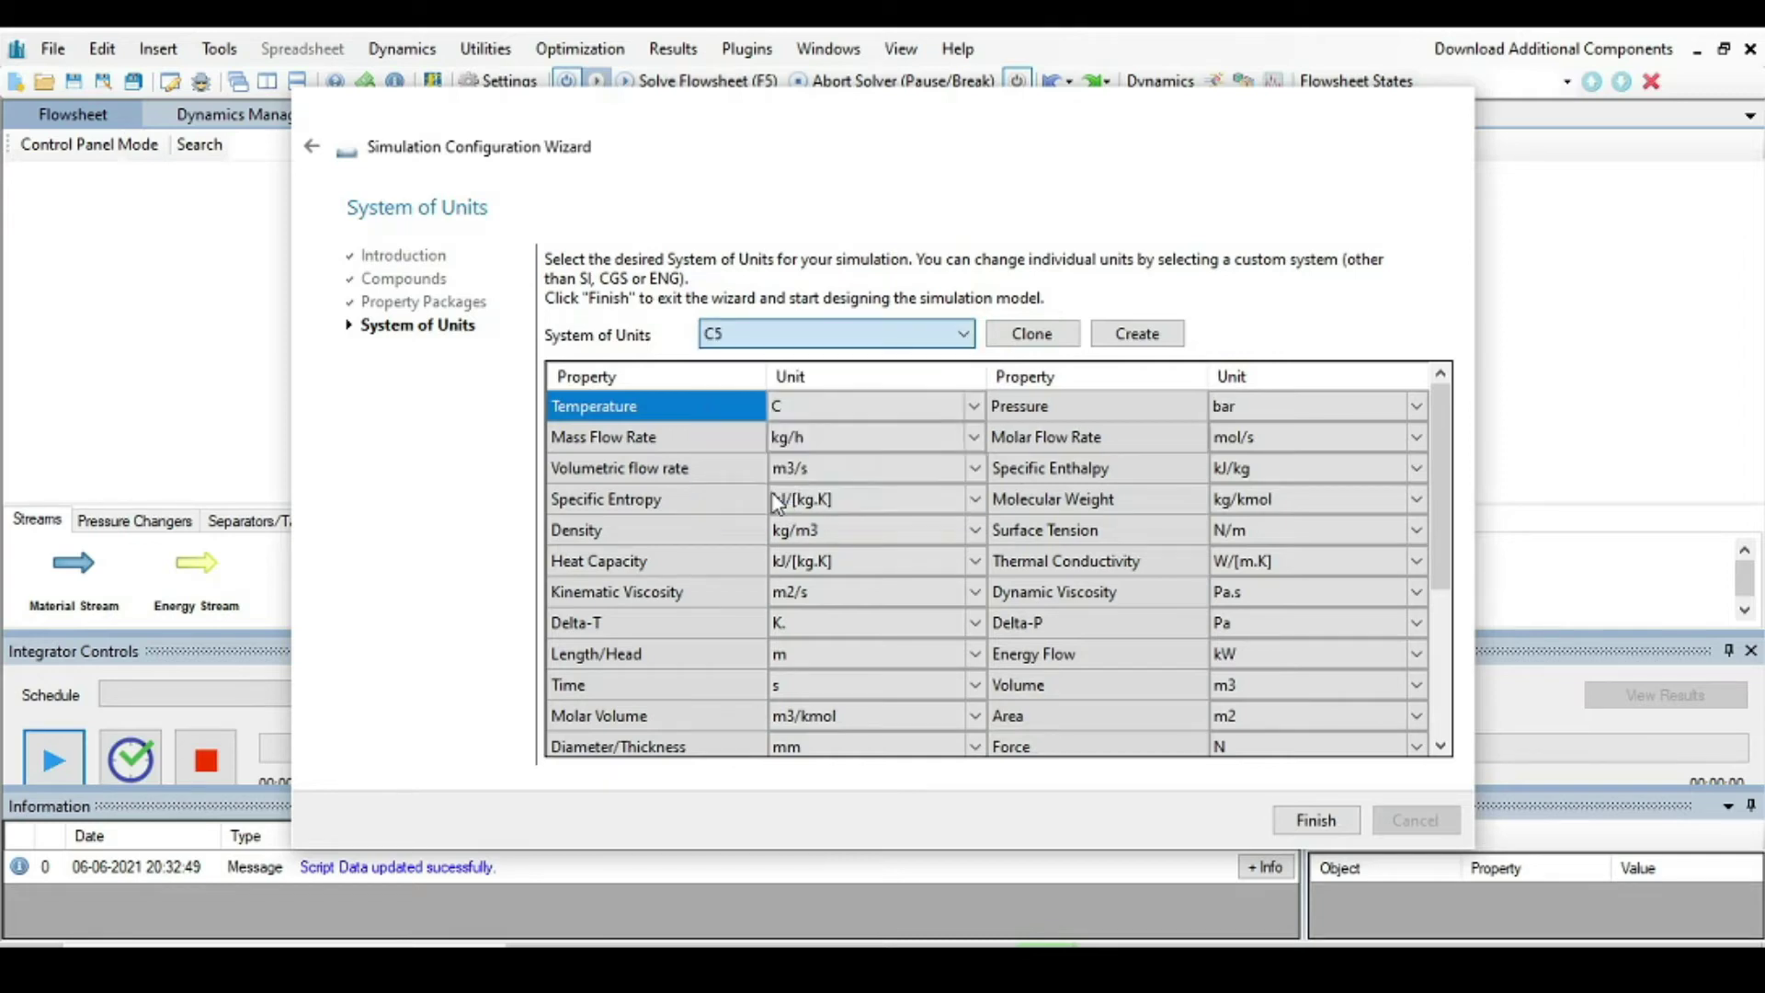
left_click(1317, 820)
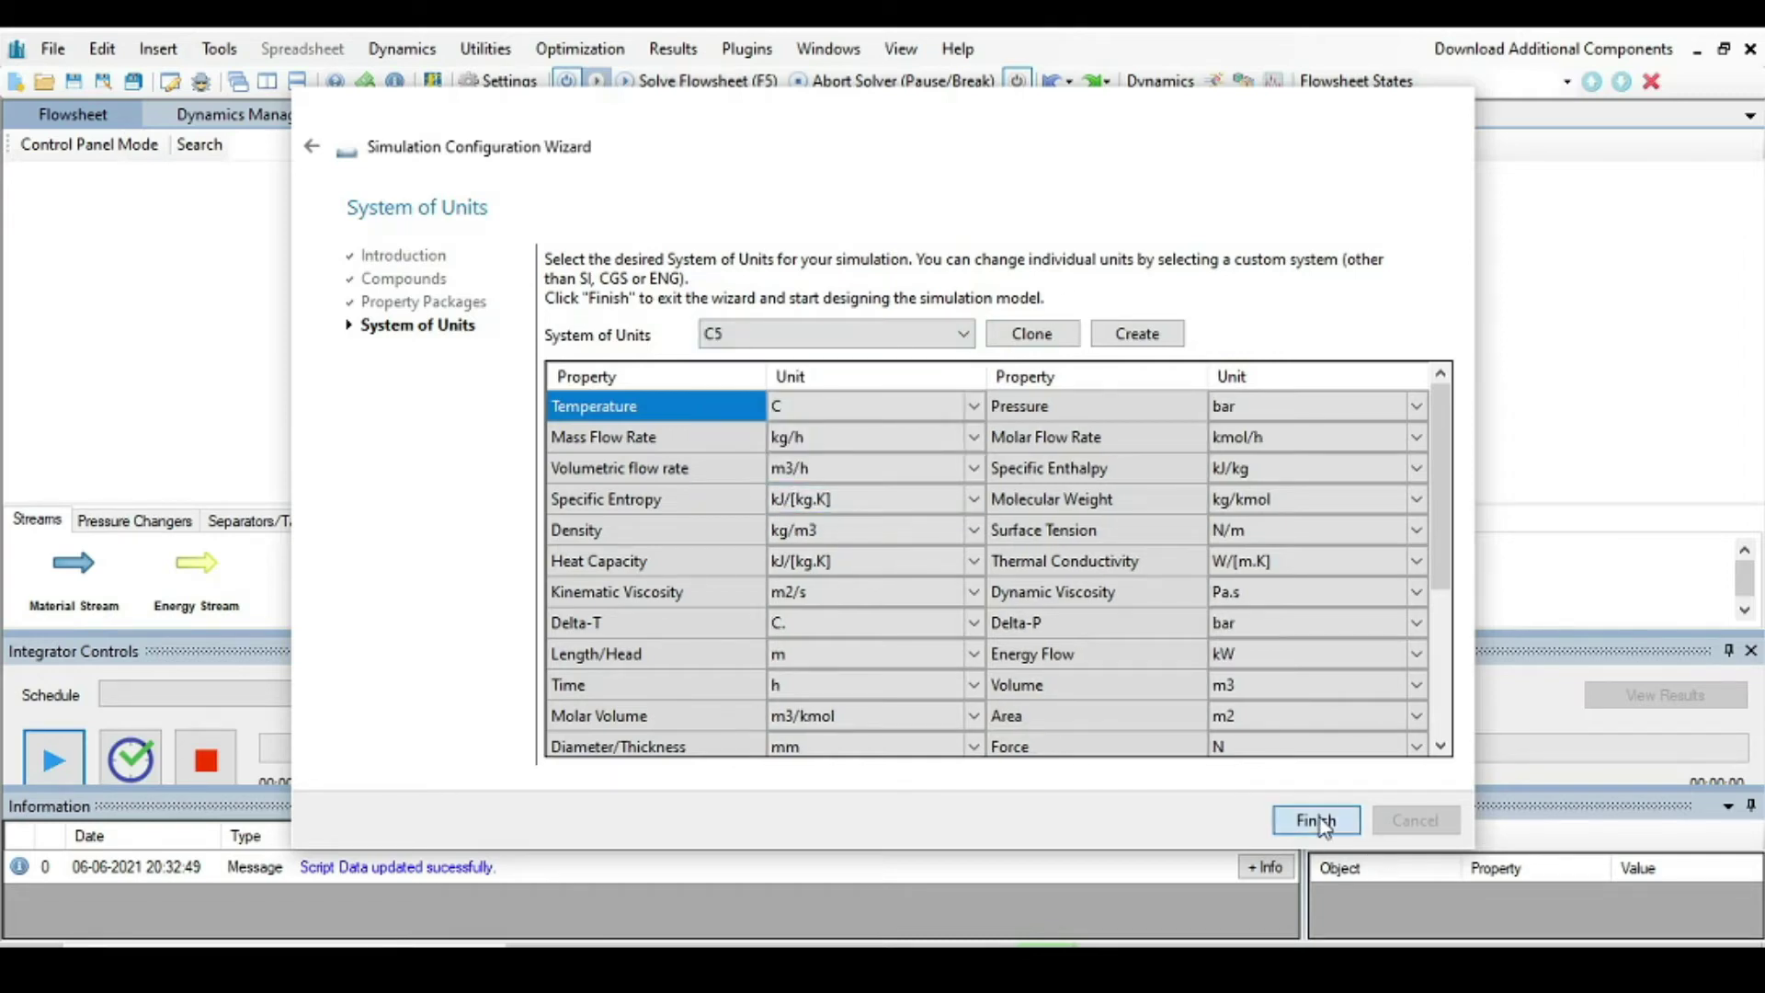
Close the Integrator Controls and enlarge the flowsheet area by shrinking the information log below it
left_click(1750, 652)
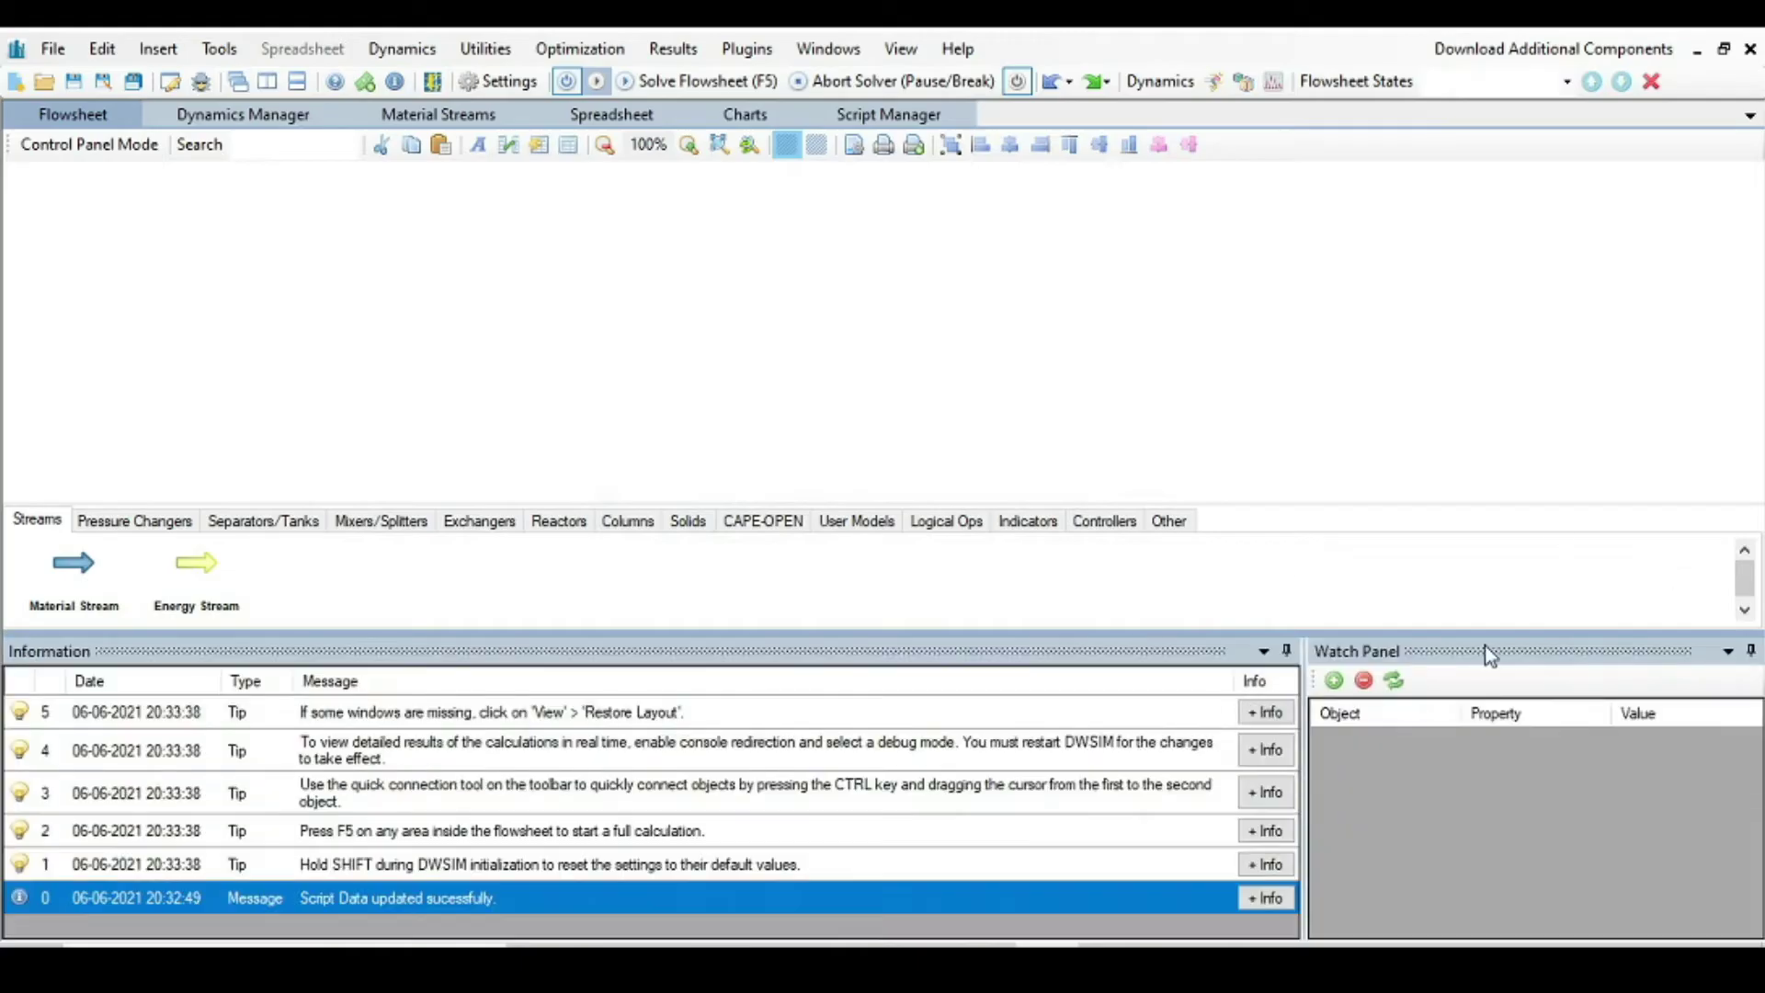
left_click_drag(777, 635, 772, 750)
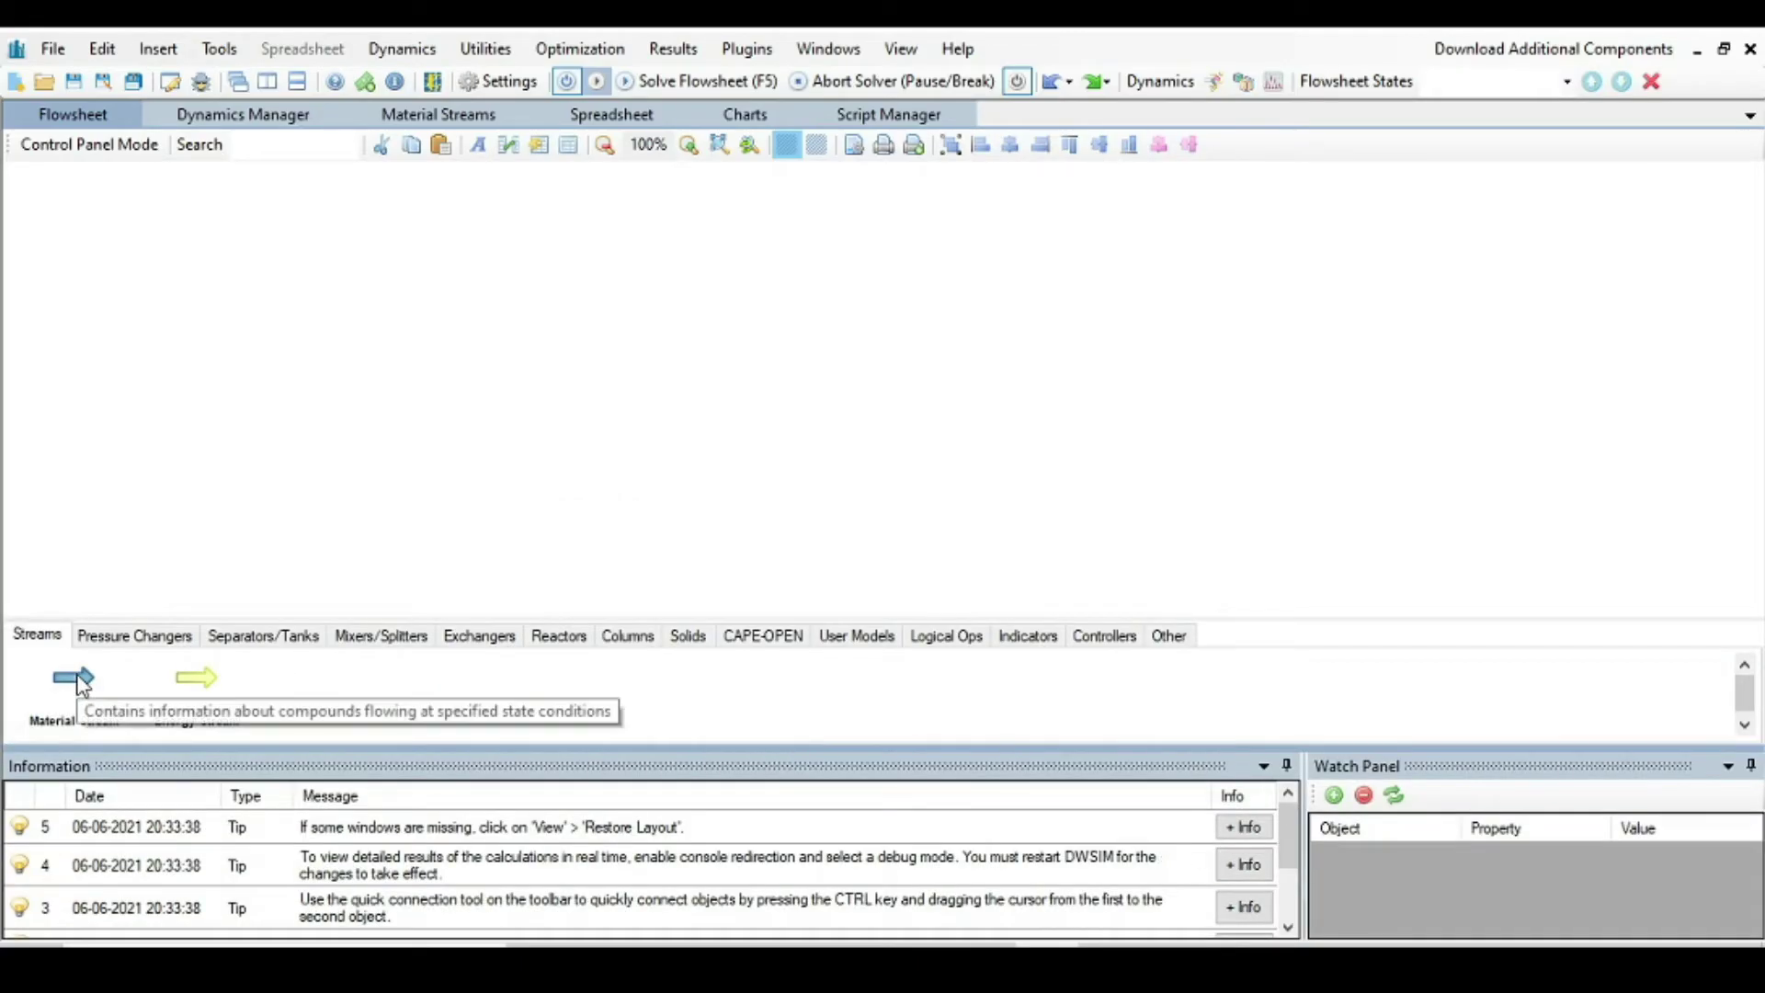
Place a material stream on the flowsheet and rename it Feed
left_click_drag(81, 685, 540, 359)
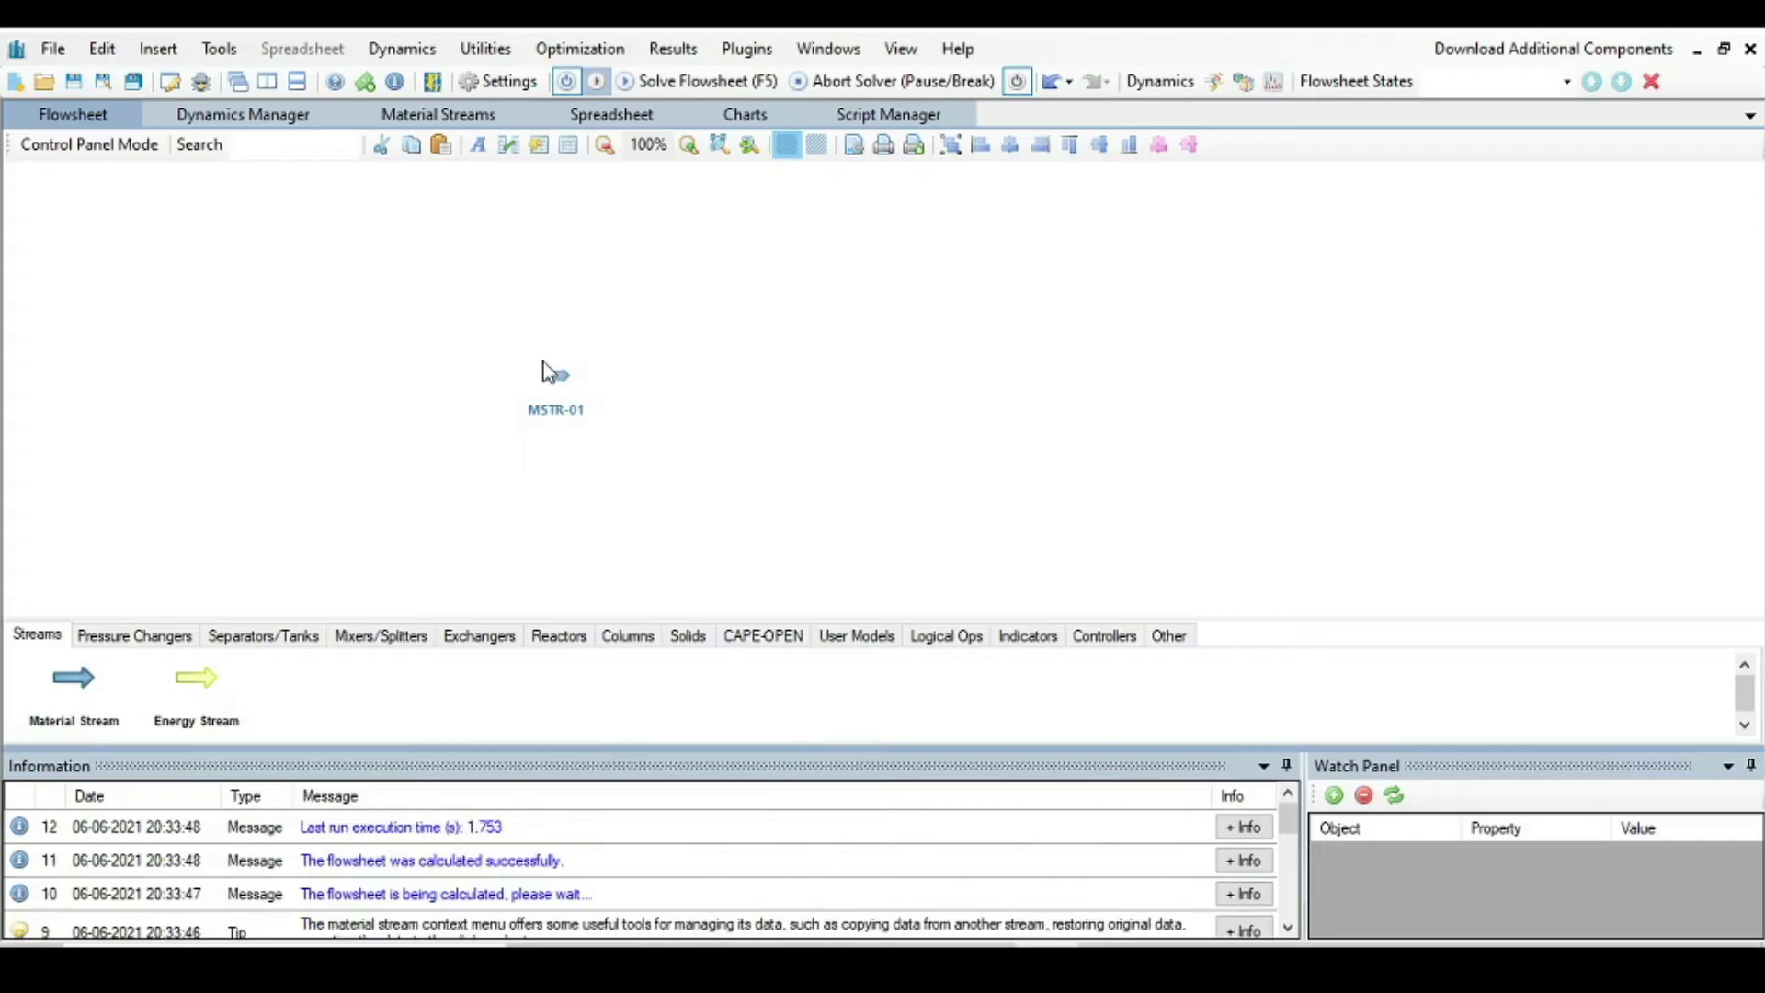
left_click(570, 386)
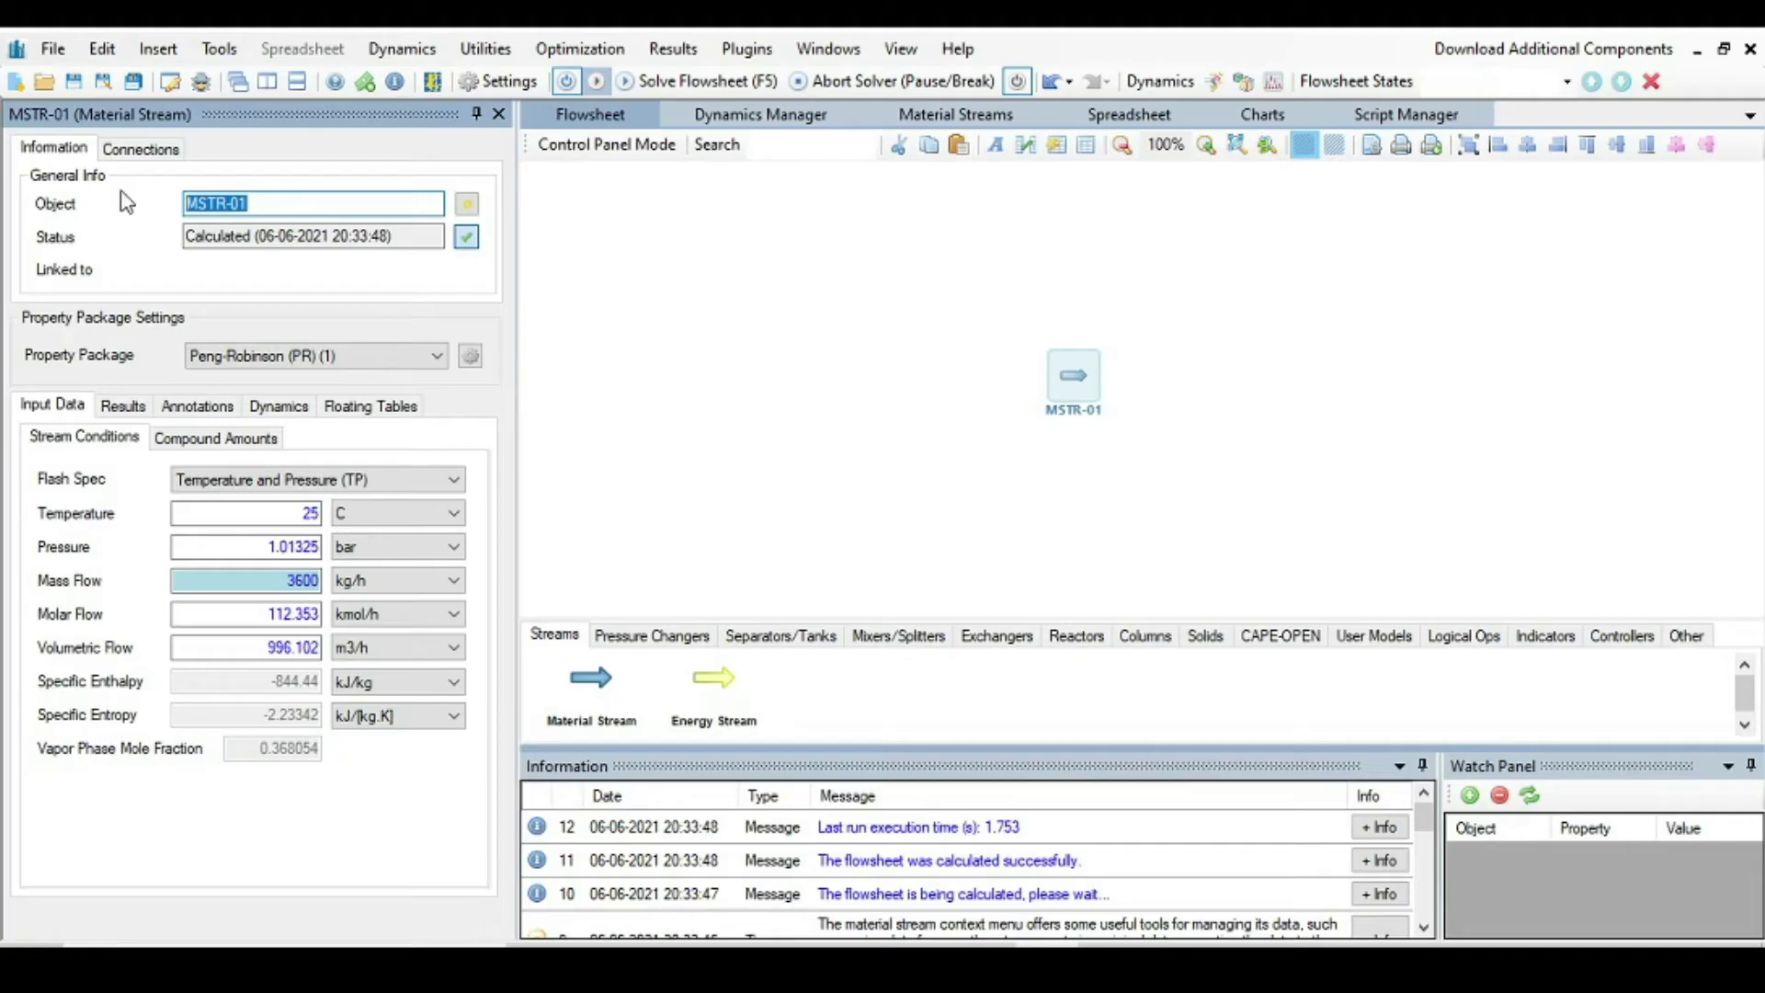
key("BackSpace")
type("Feed")
key("Return")
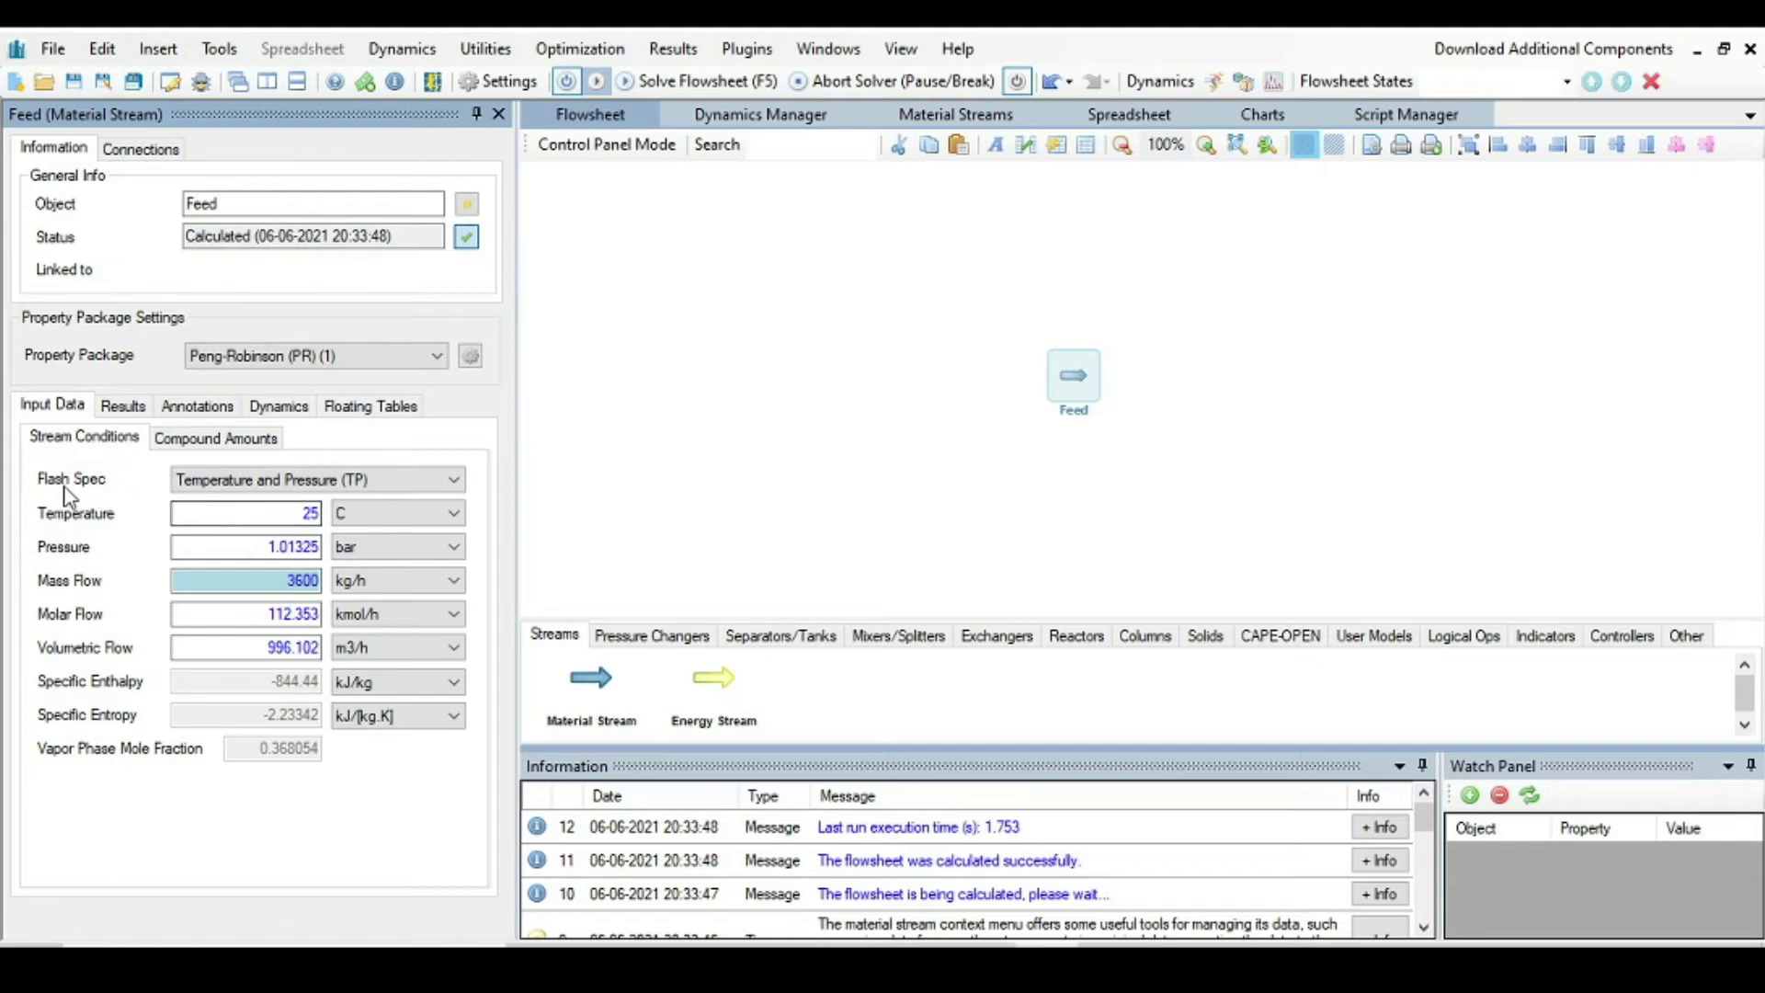
Look up the feed conditions on the dimethyl ether problem slide in PowerPoint, and set the Feed stream's temperature to 300 C in DWSIM
double_click(312, 513)
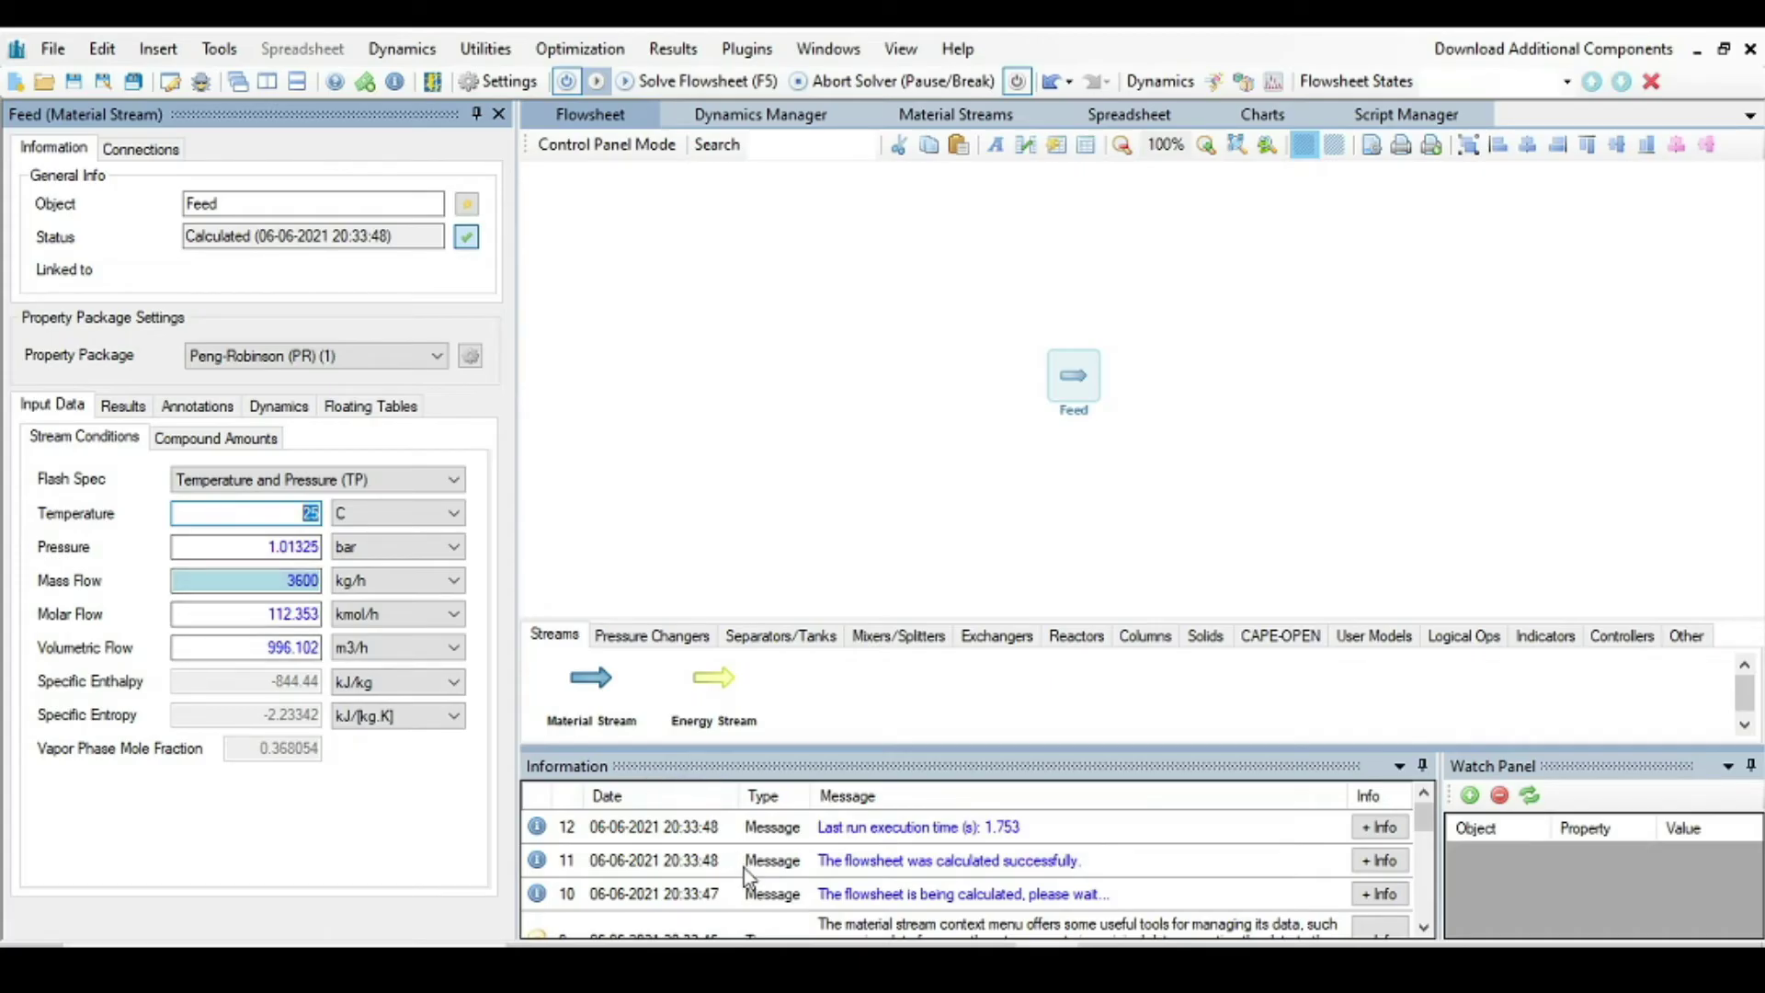
key("alt+Tab")
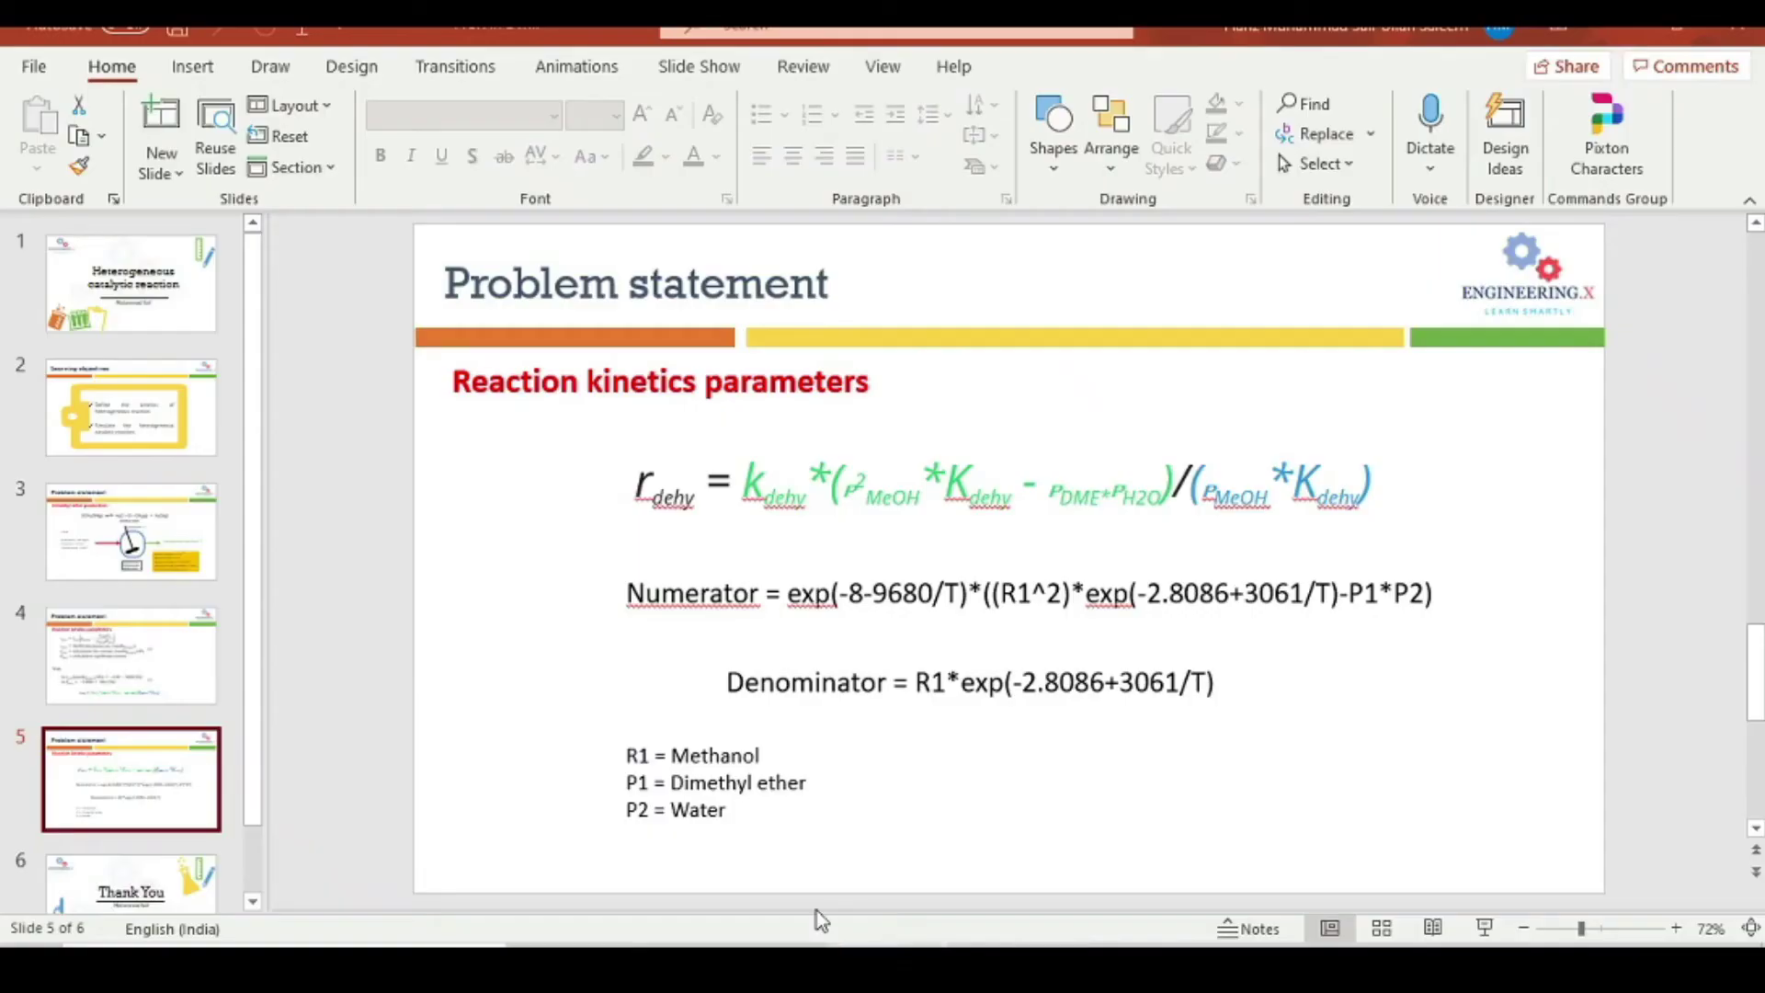
left_click(120, 575)
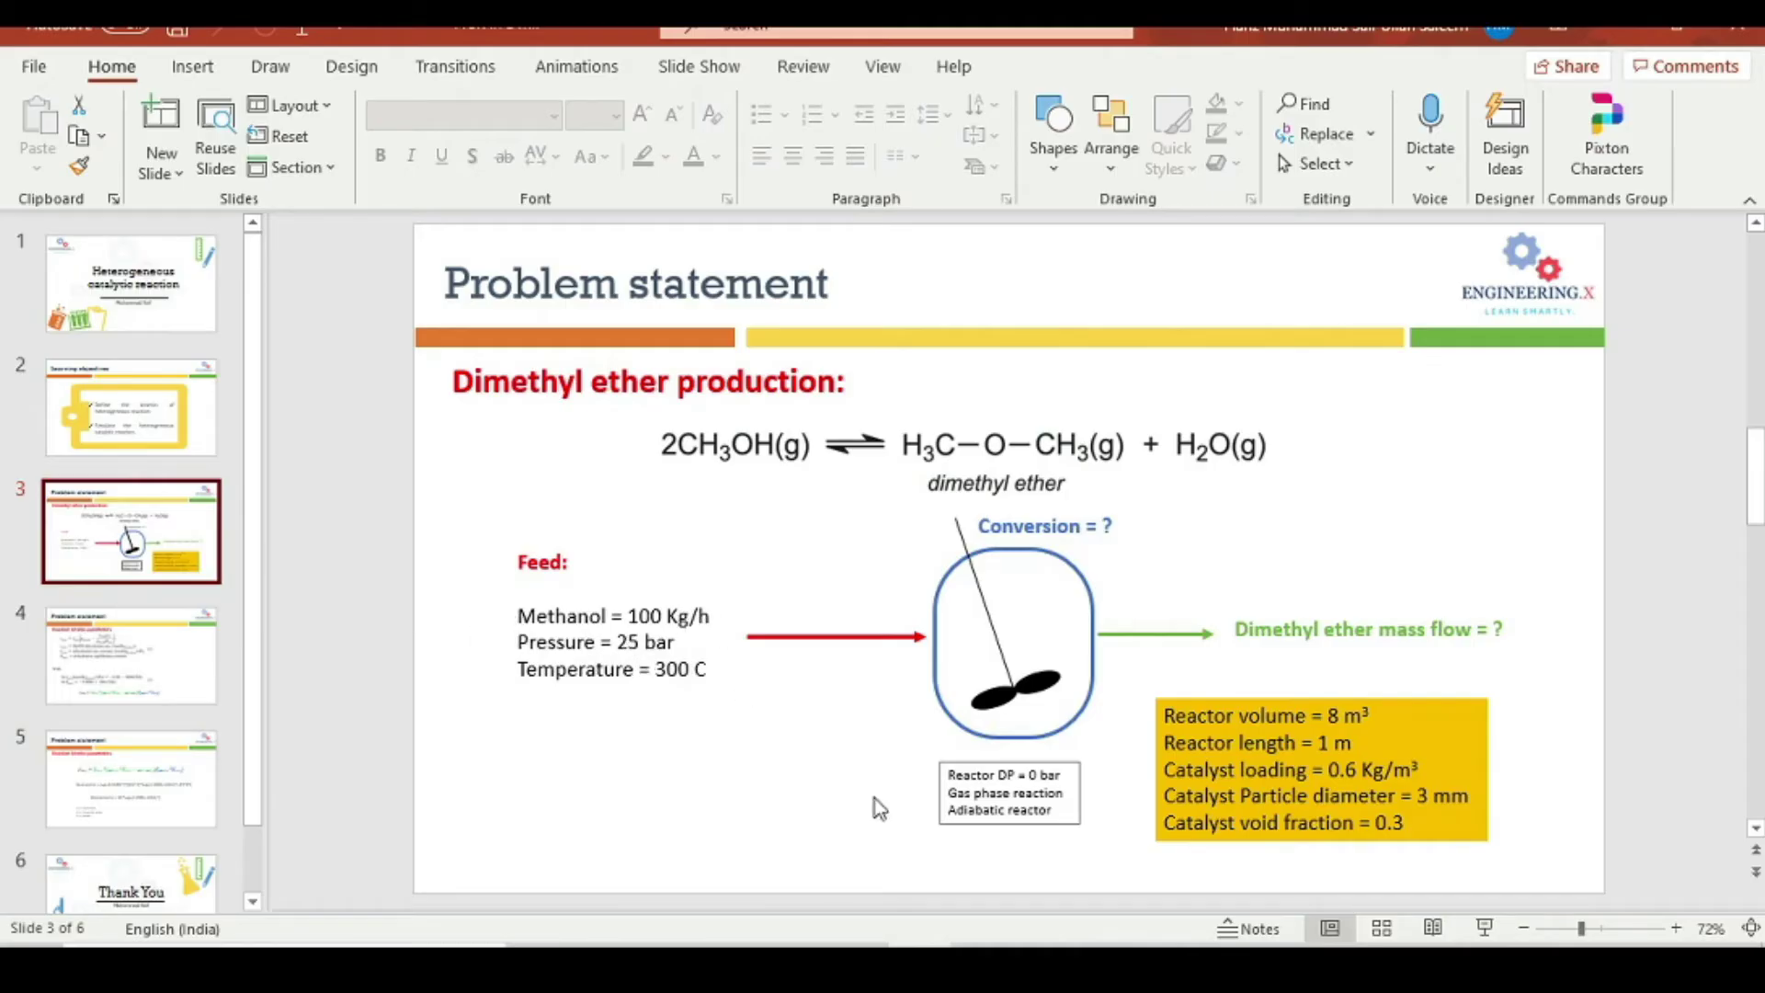
key("alt+Tab")
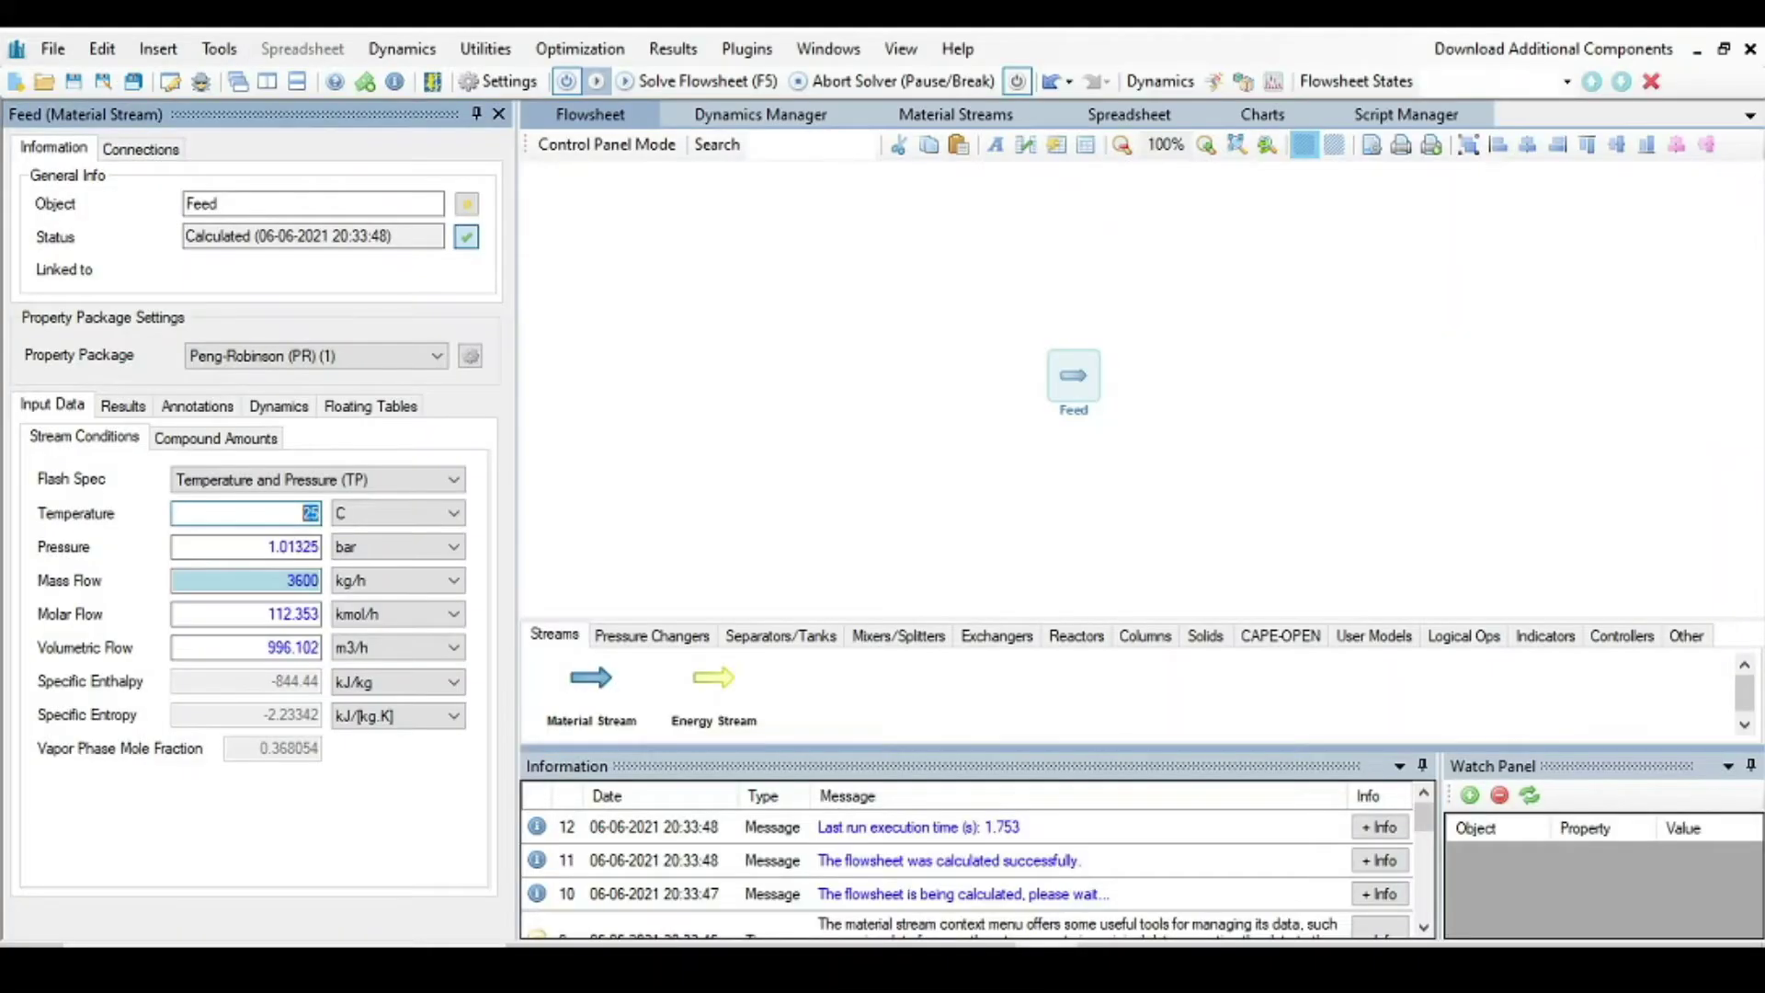
type("300")
key("Return")
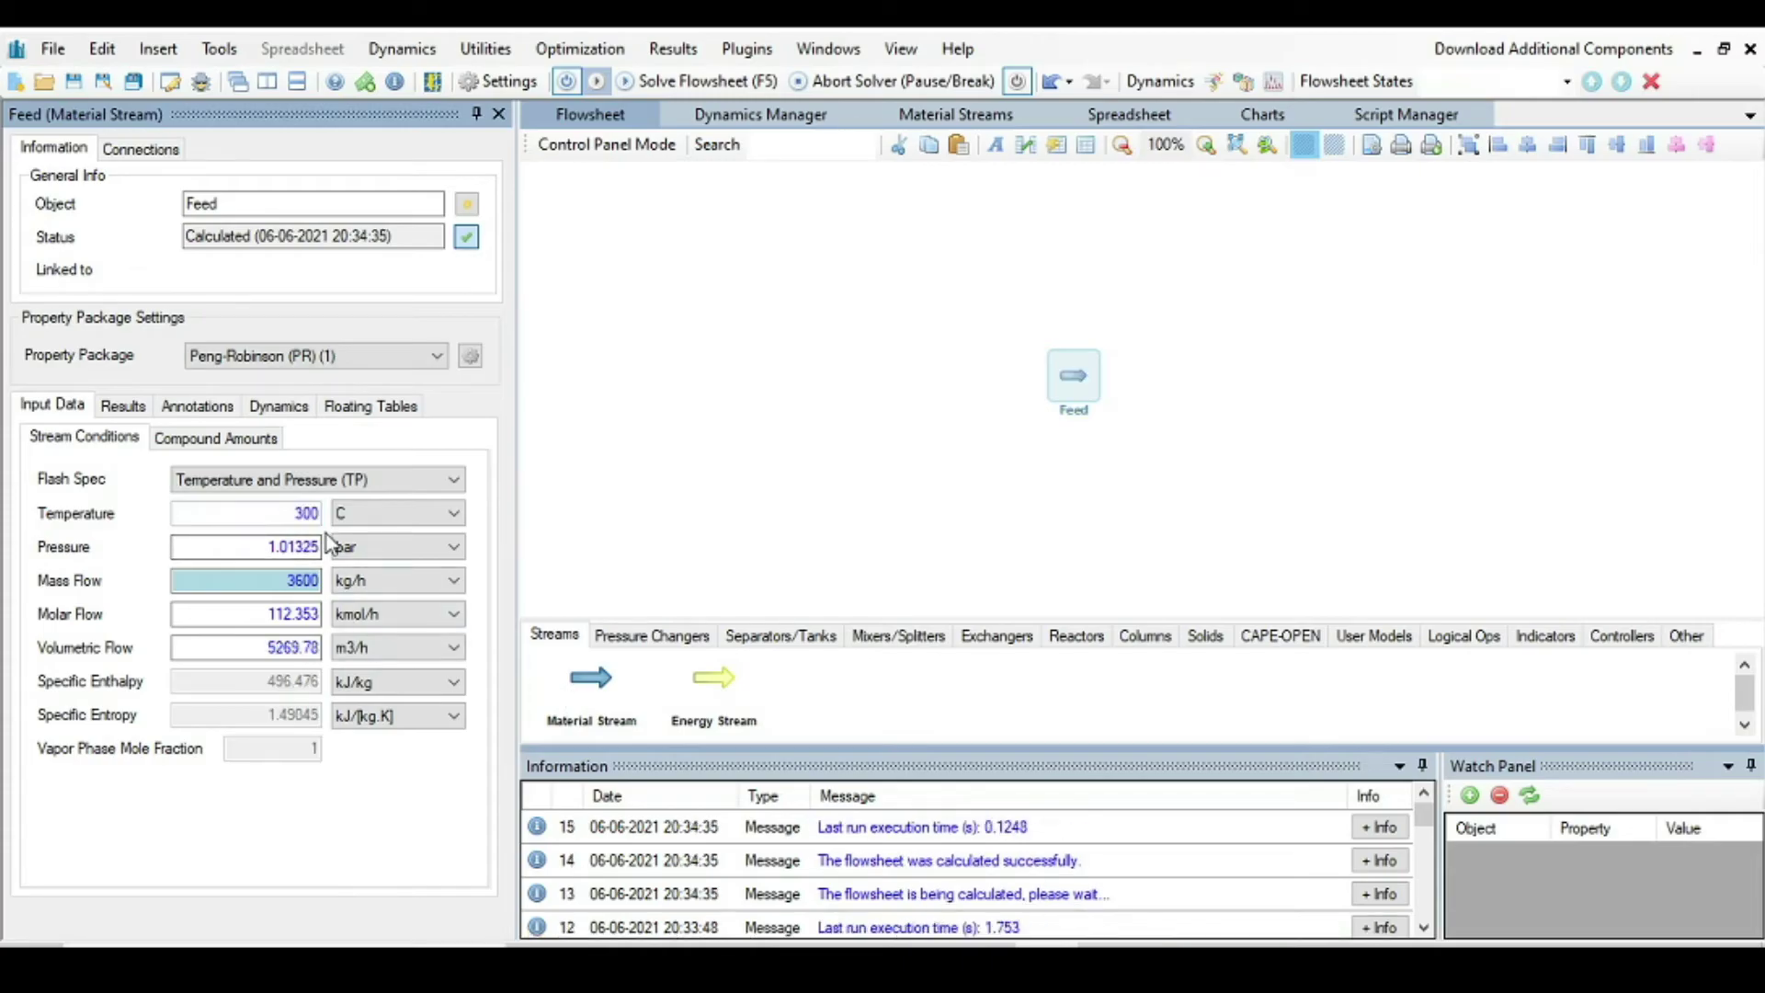
Set the Feed stream's pressure to 25 bar and its mass flow to 100 kg/h
left_click(311, 546)
key("BackSpace")
key("BackSpace")
key("BackSpace")
key("BackSpace")
key("BackSpace")
key("BackSpace")
key("BackSpace")
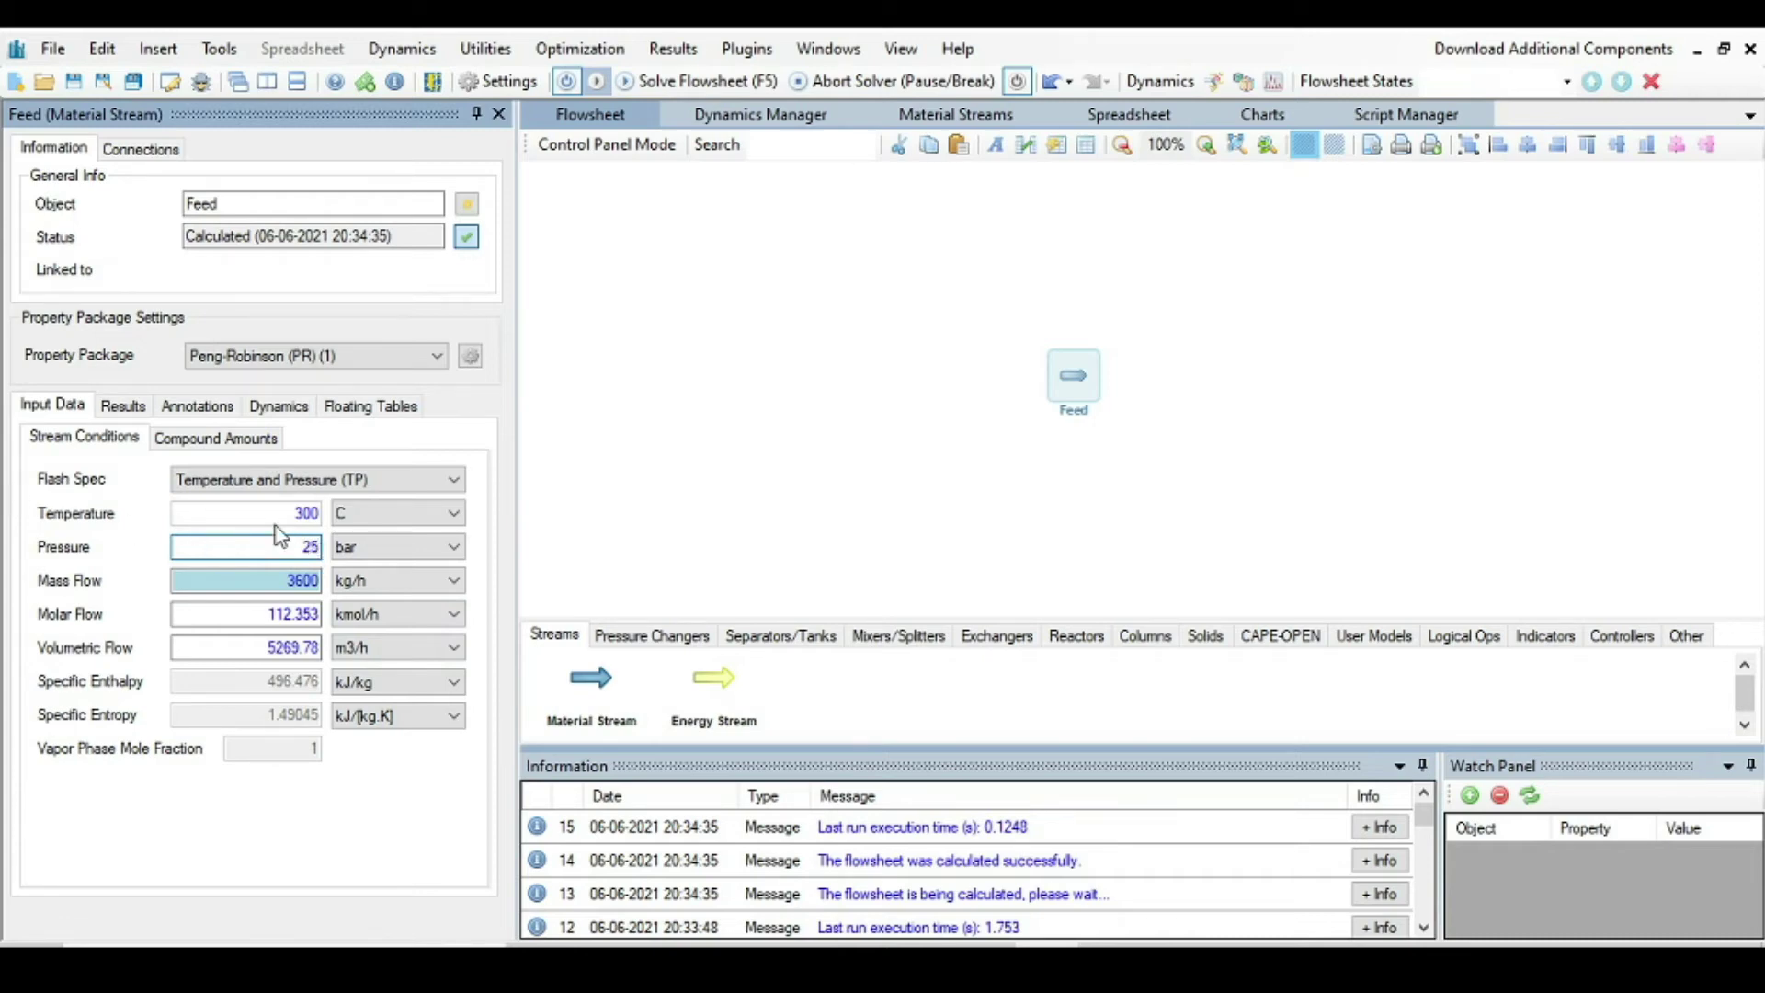
type("1")
key("Return")
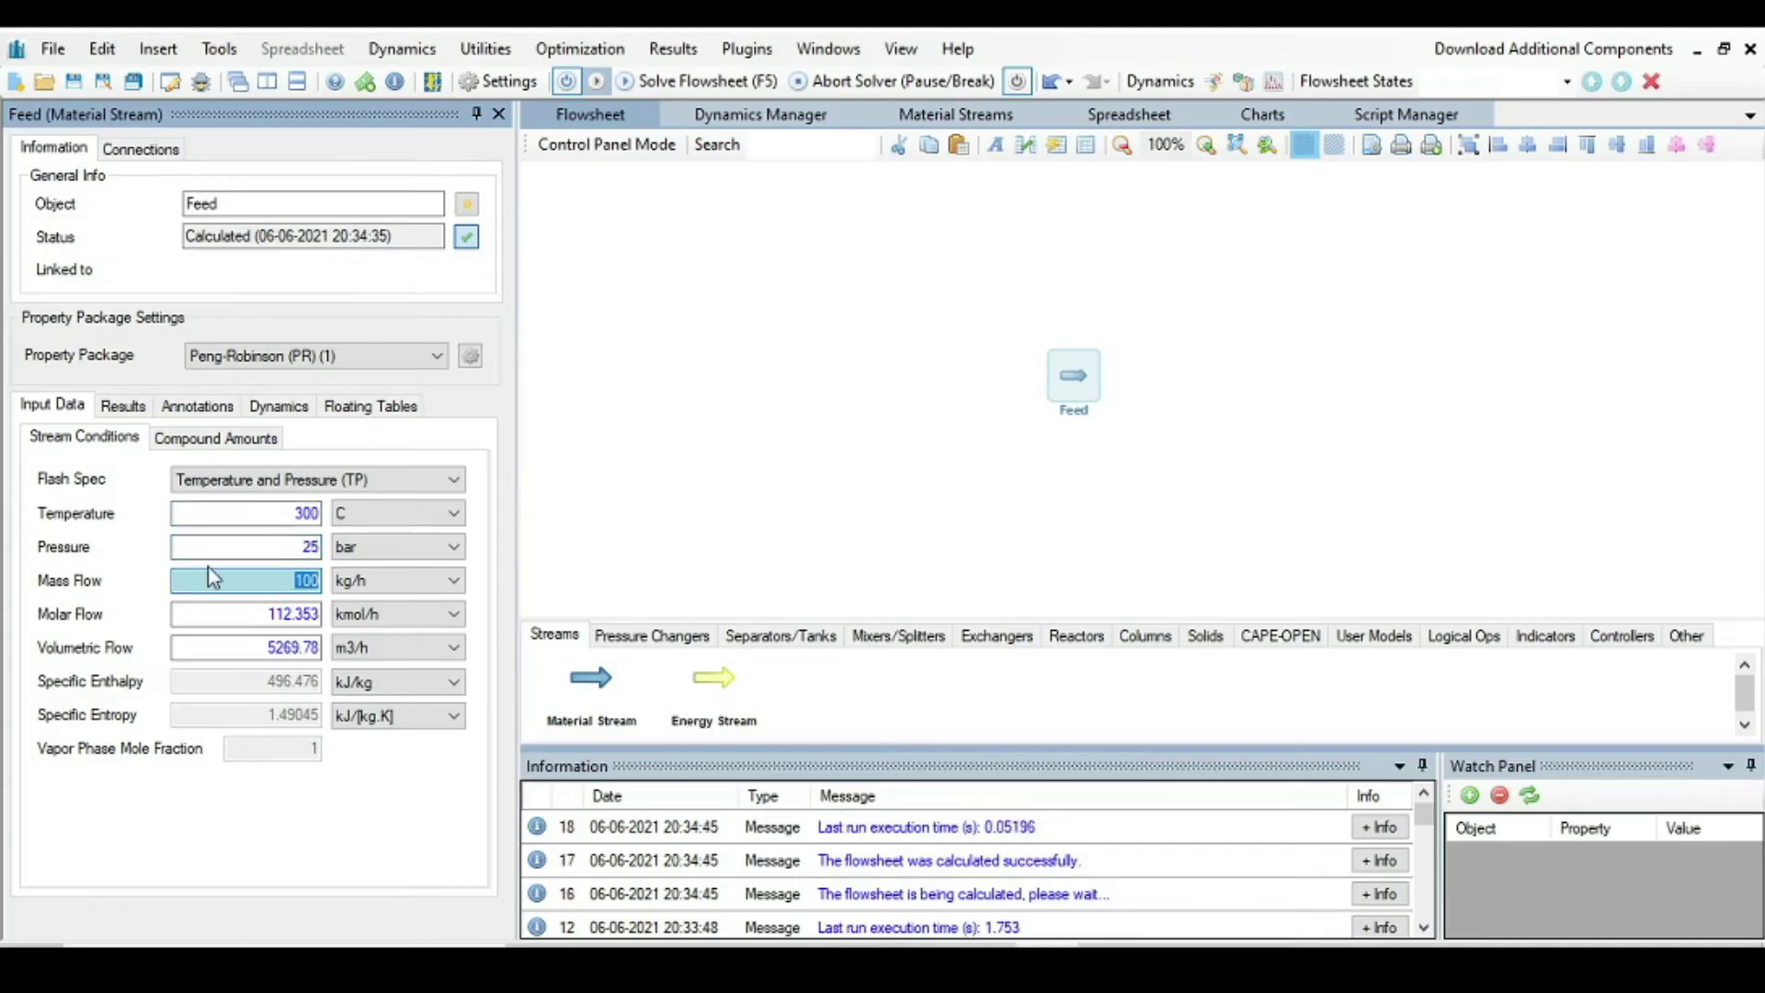
Set the Feed composition in mole fractions to Methanol 1, Dimethyl ether 0 and Water 0, and accept the changes
left_click(230, 441)
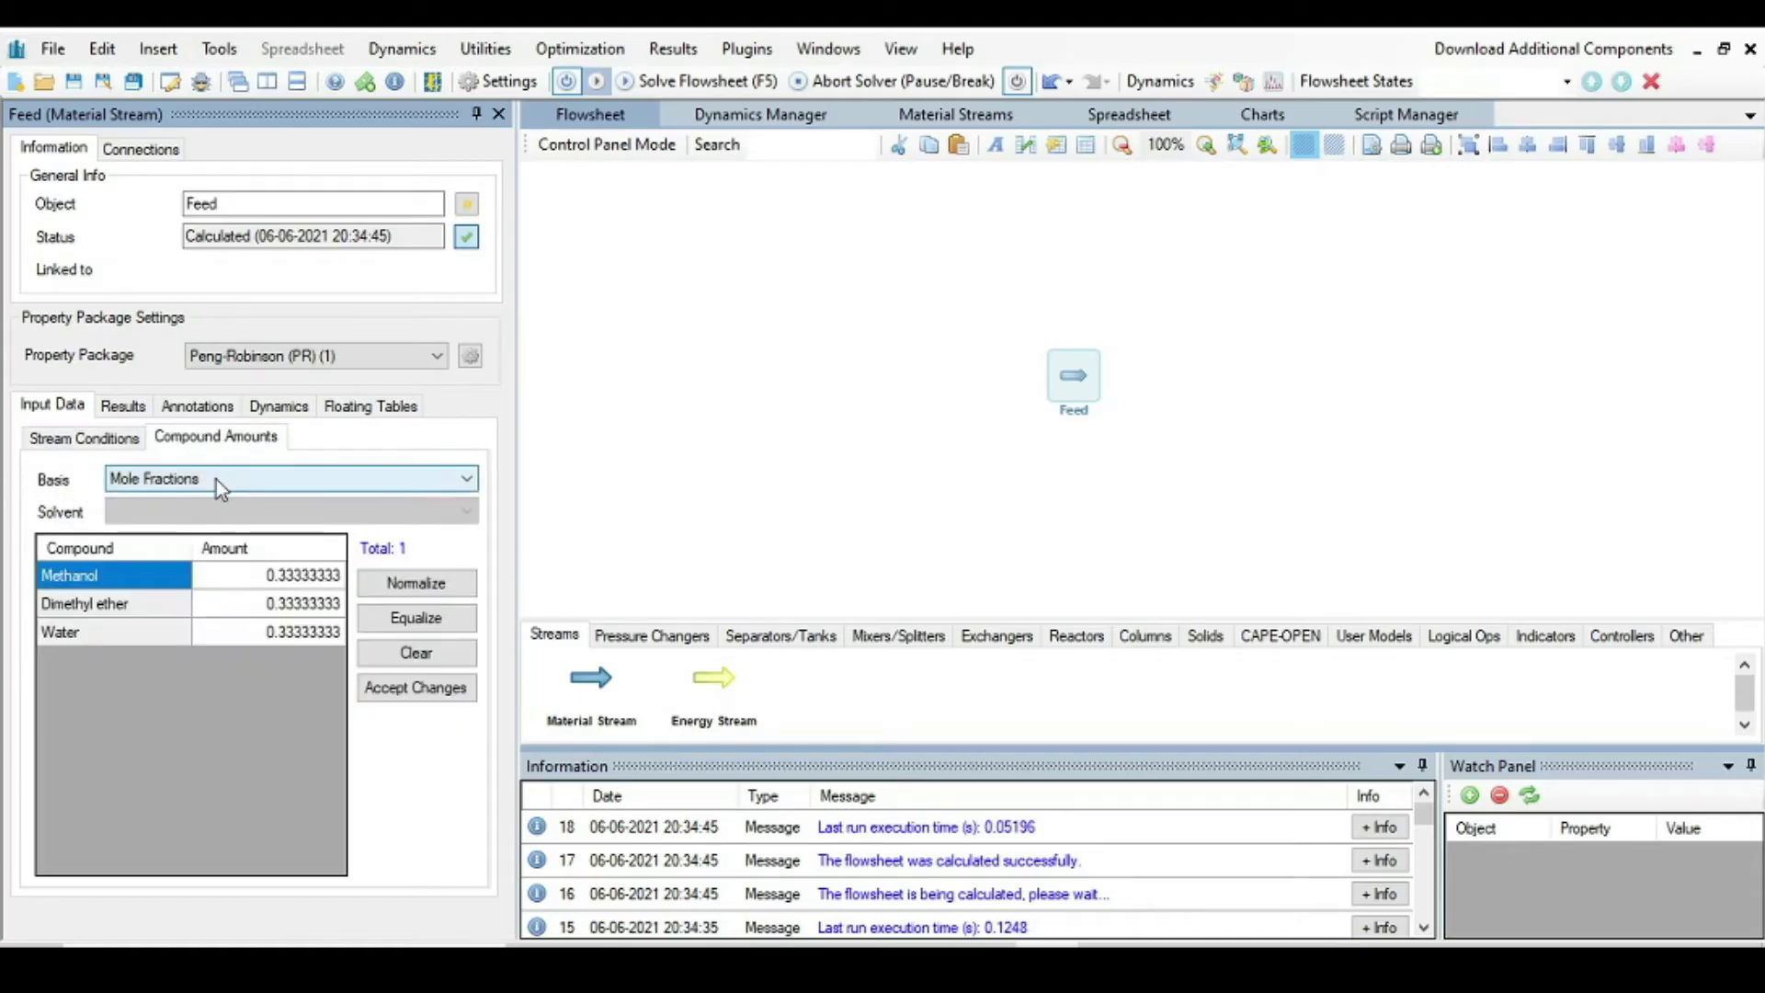
left_click(337, 580)
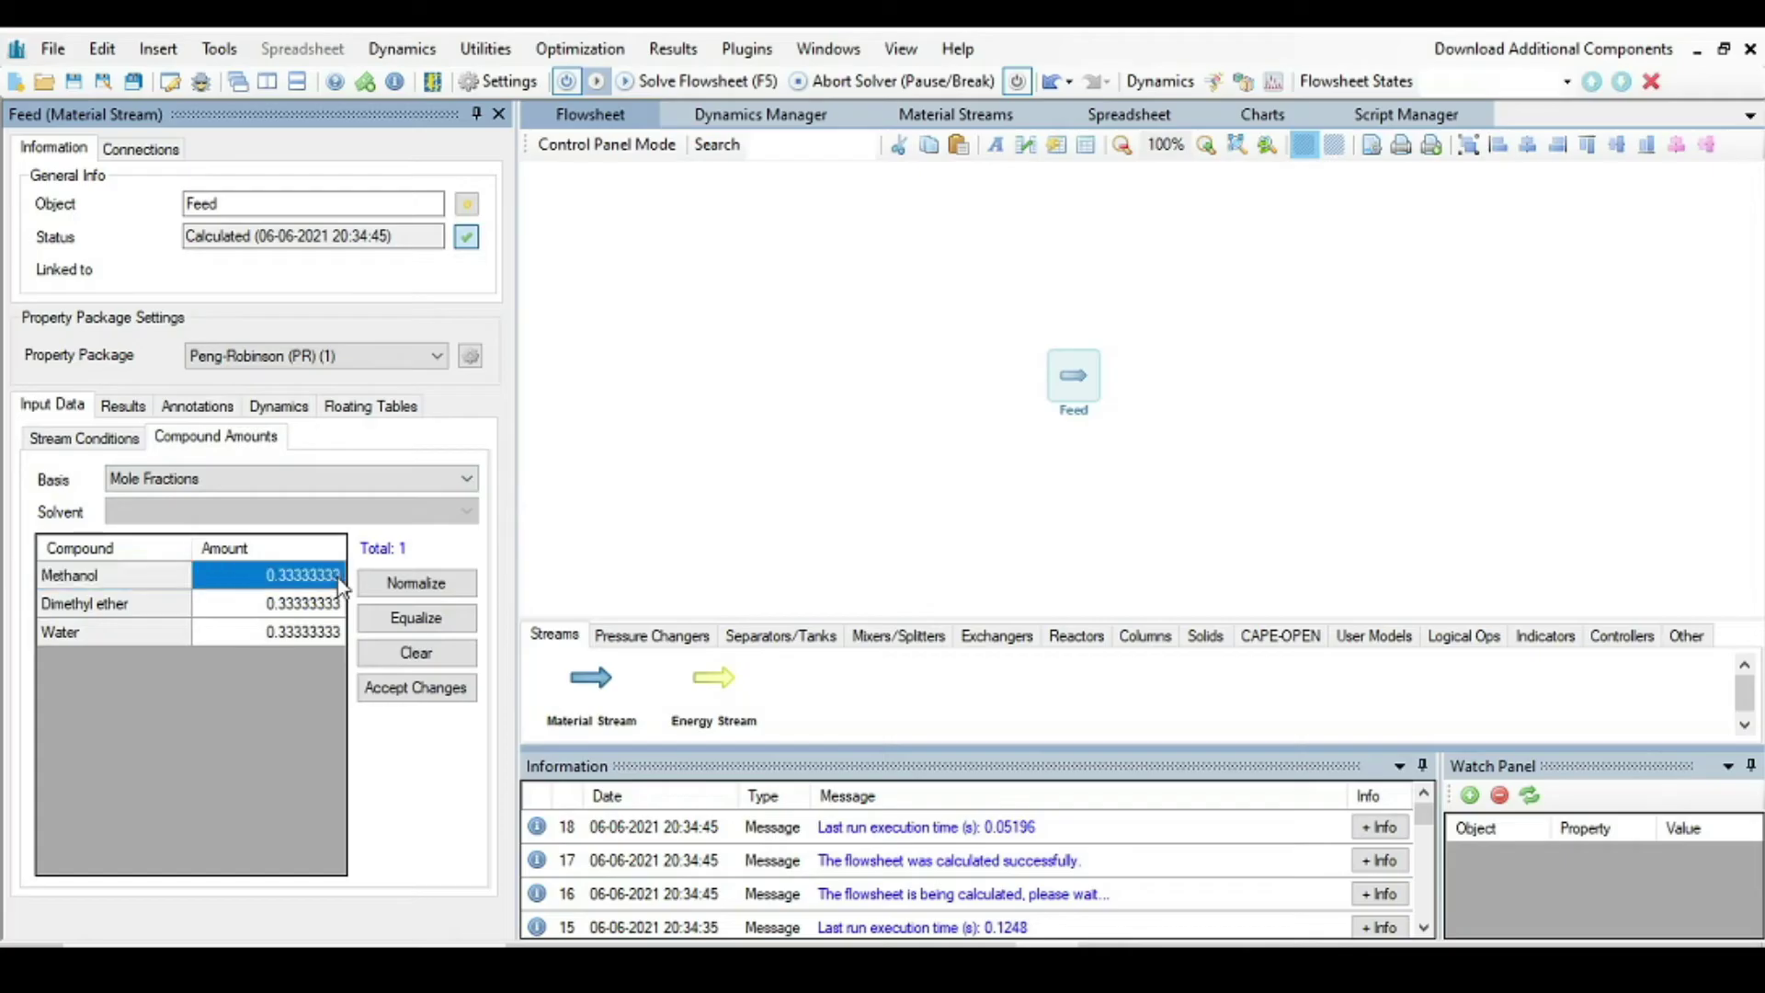
type("1")
key("Return")
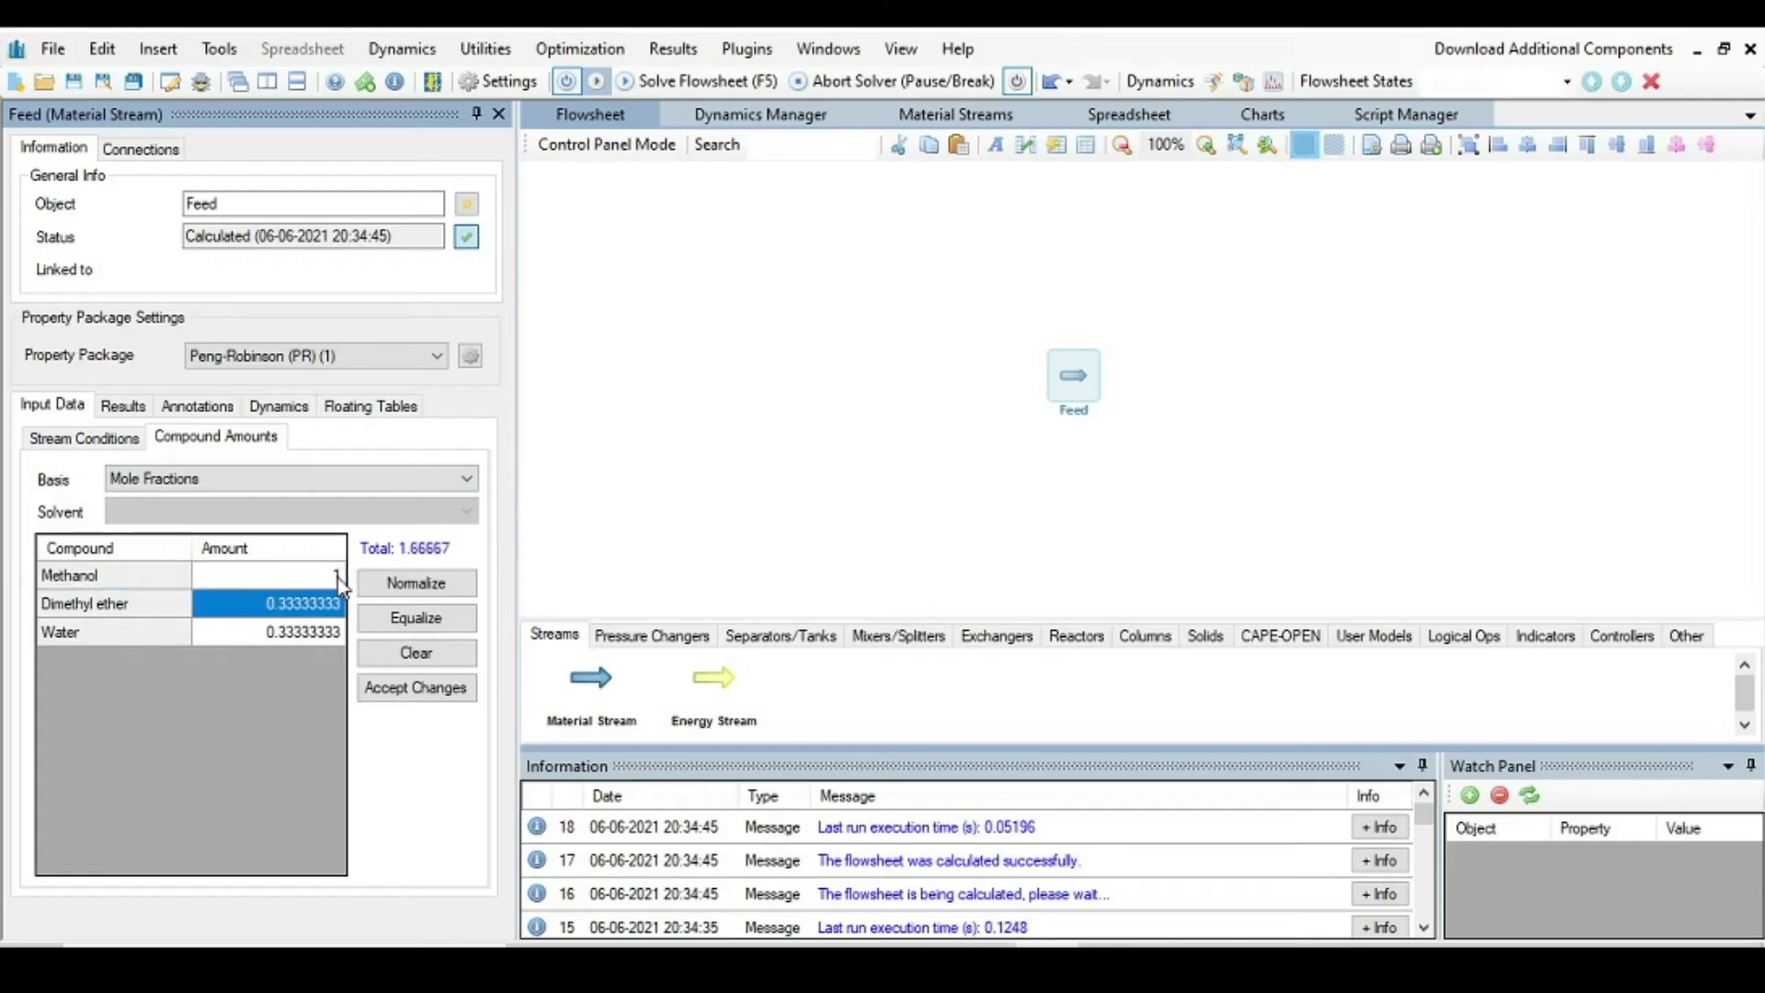
type("0")
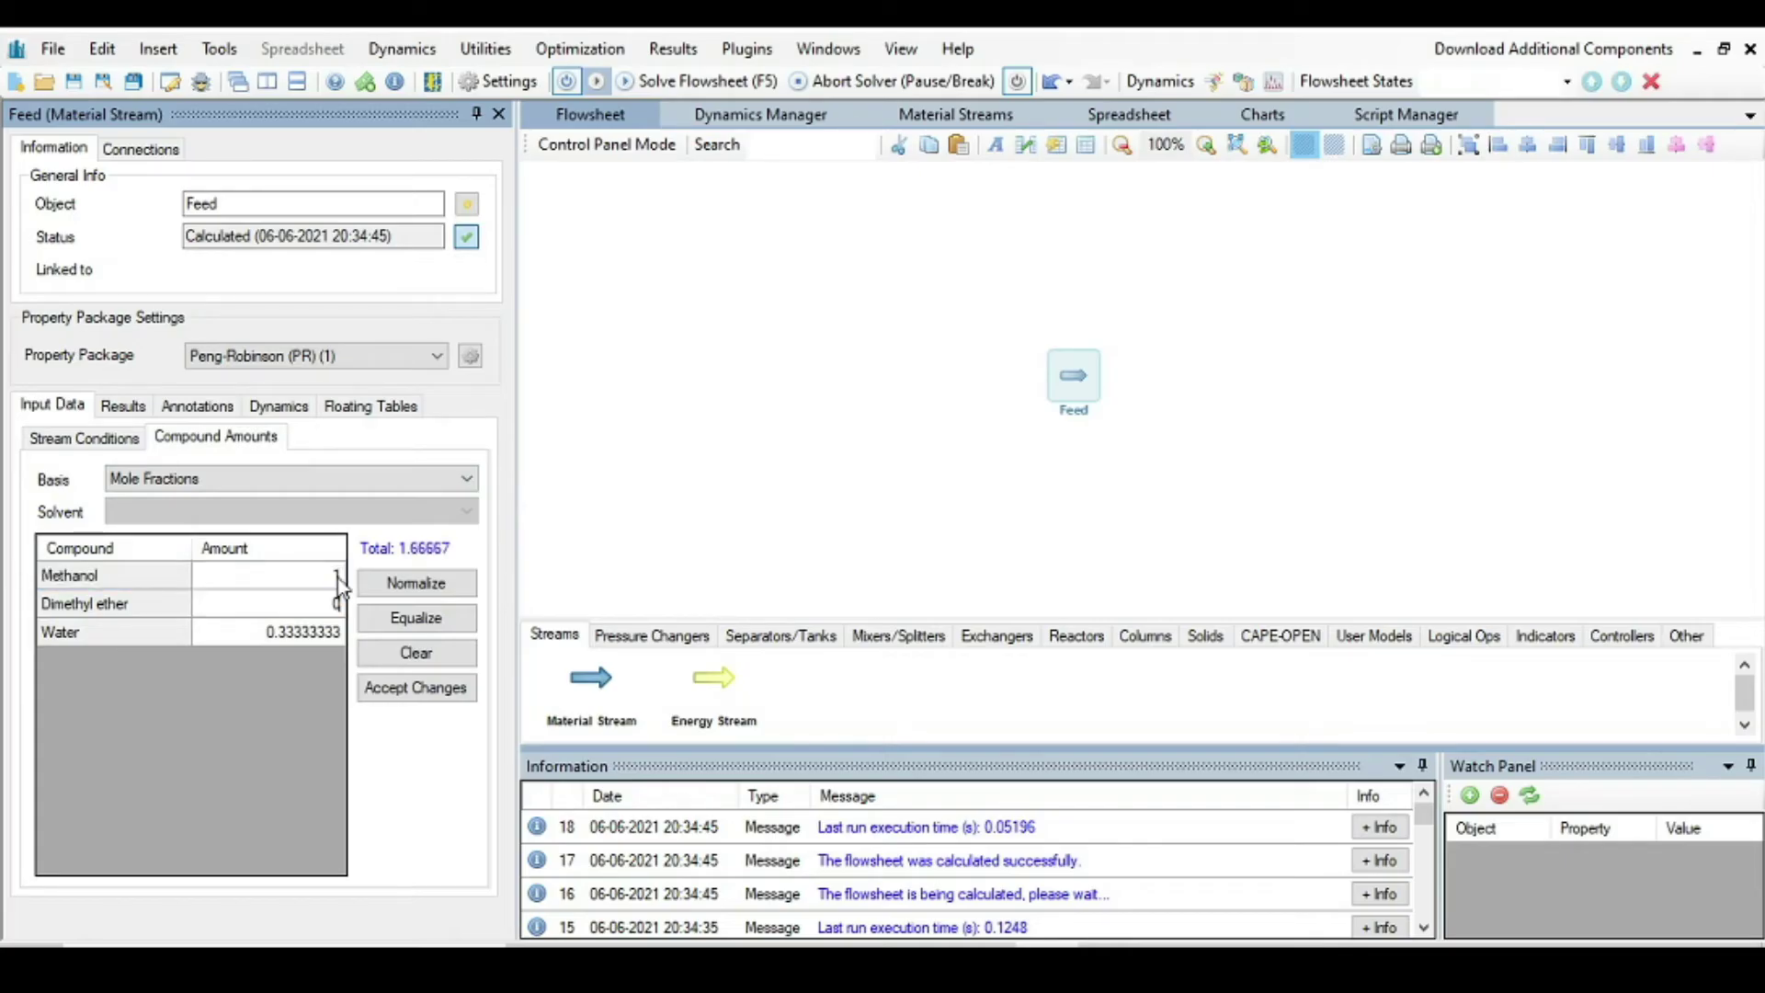
key("Return")
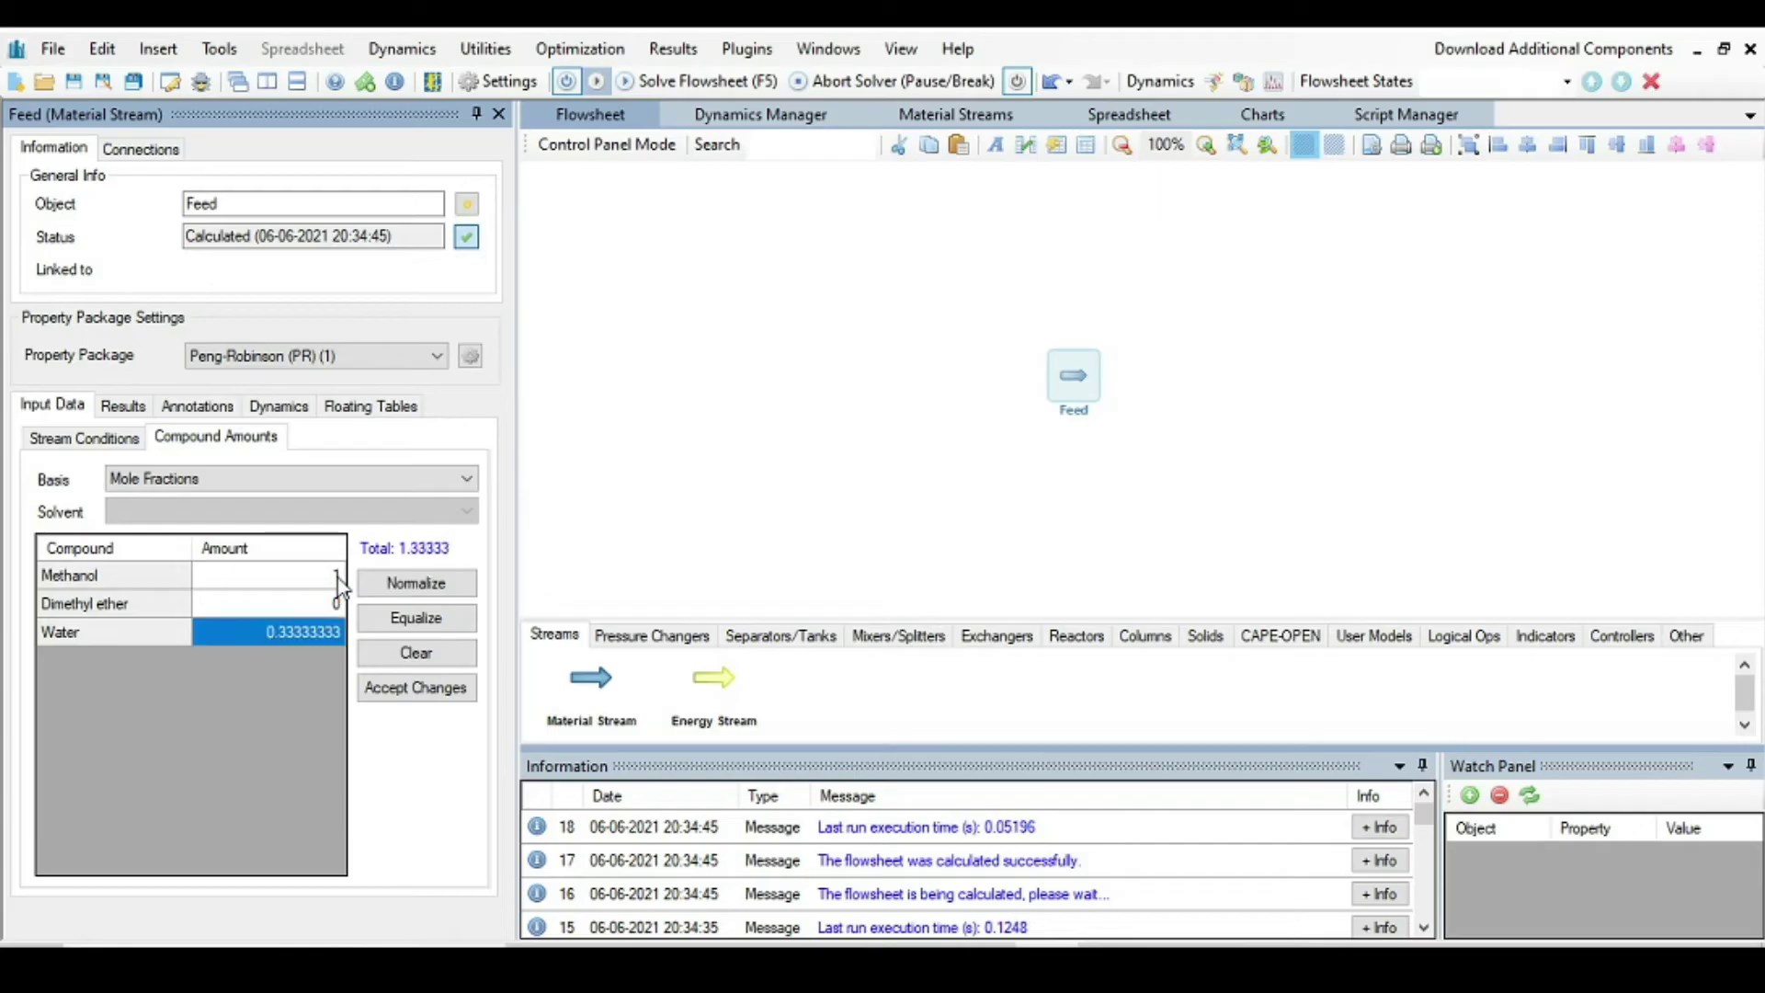
type("0")
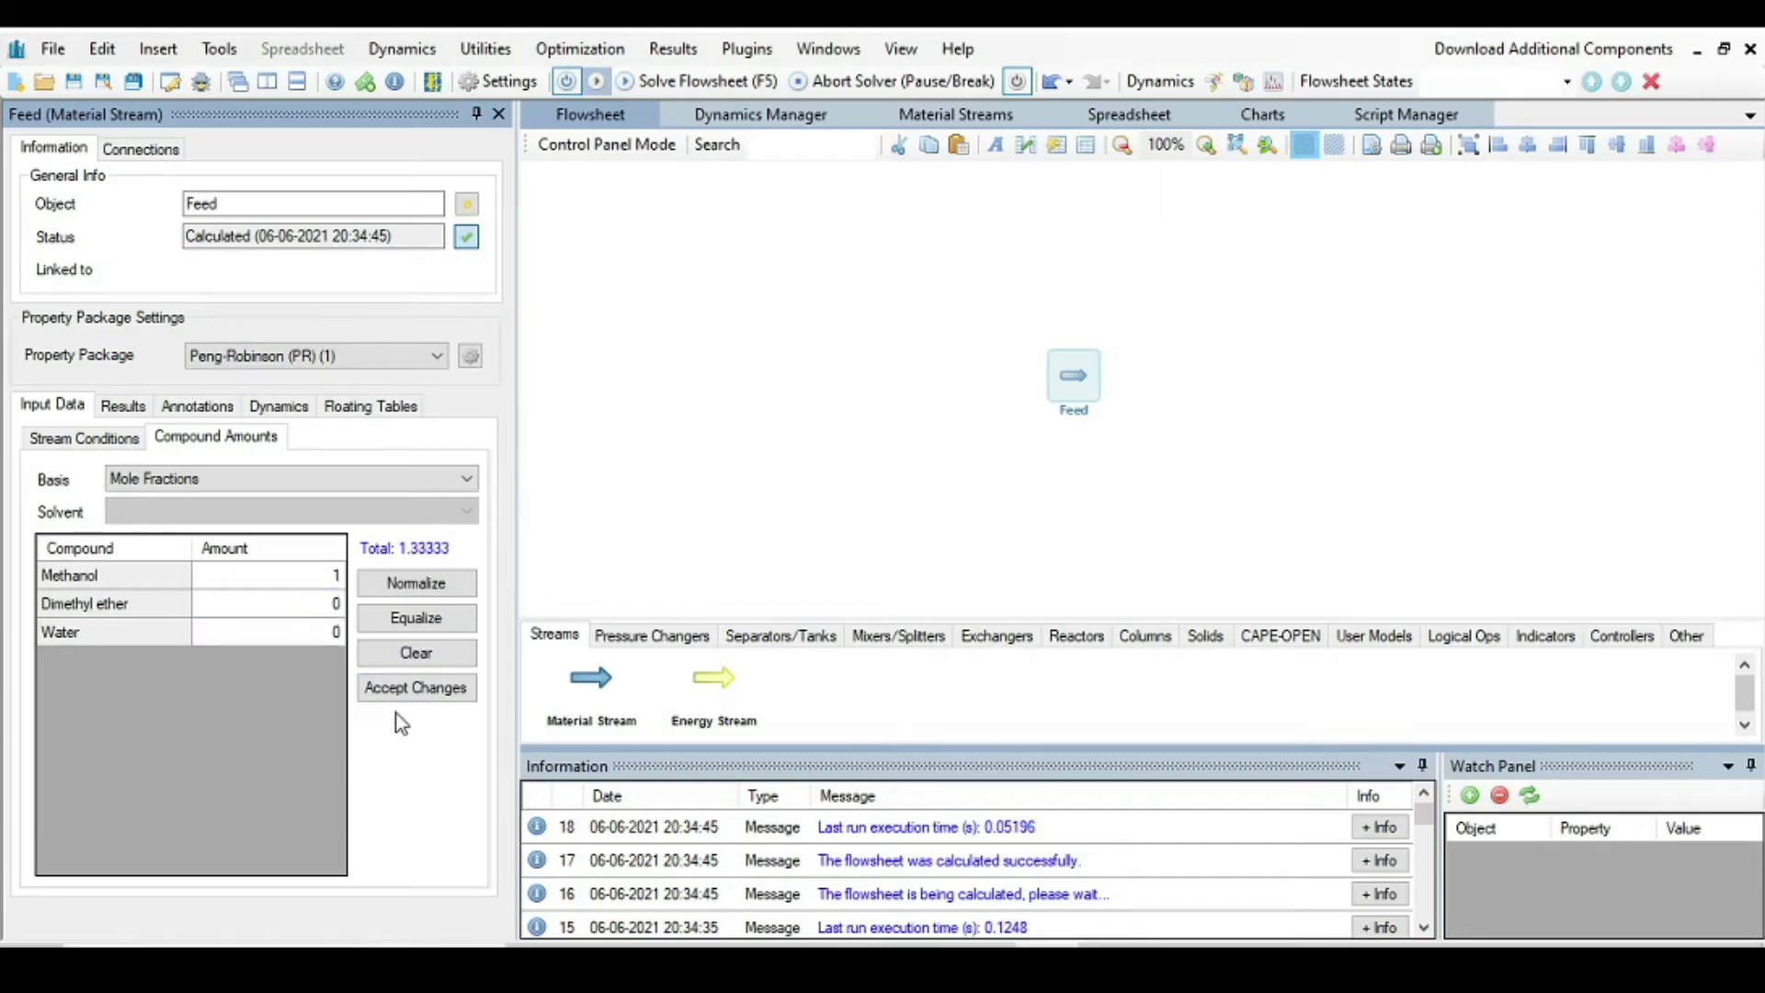
left_click(410, 689)
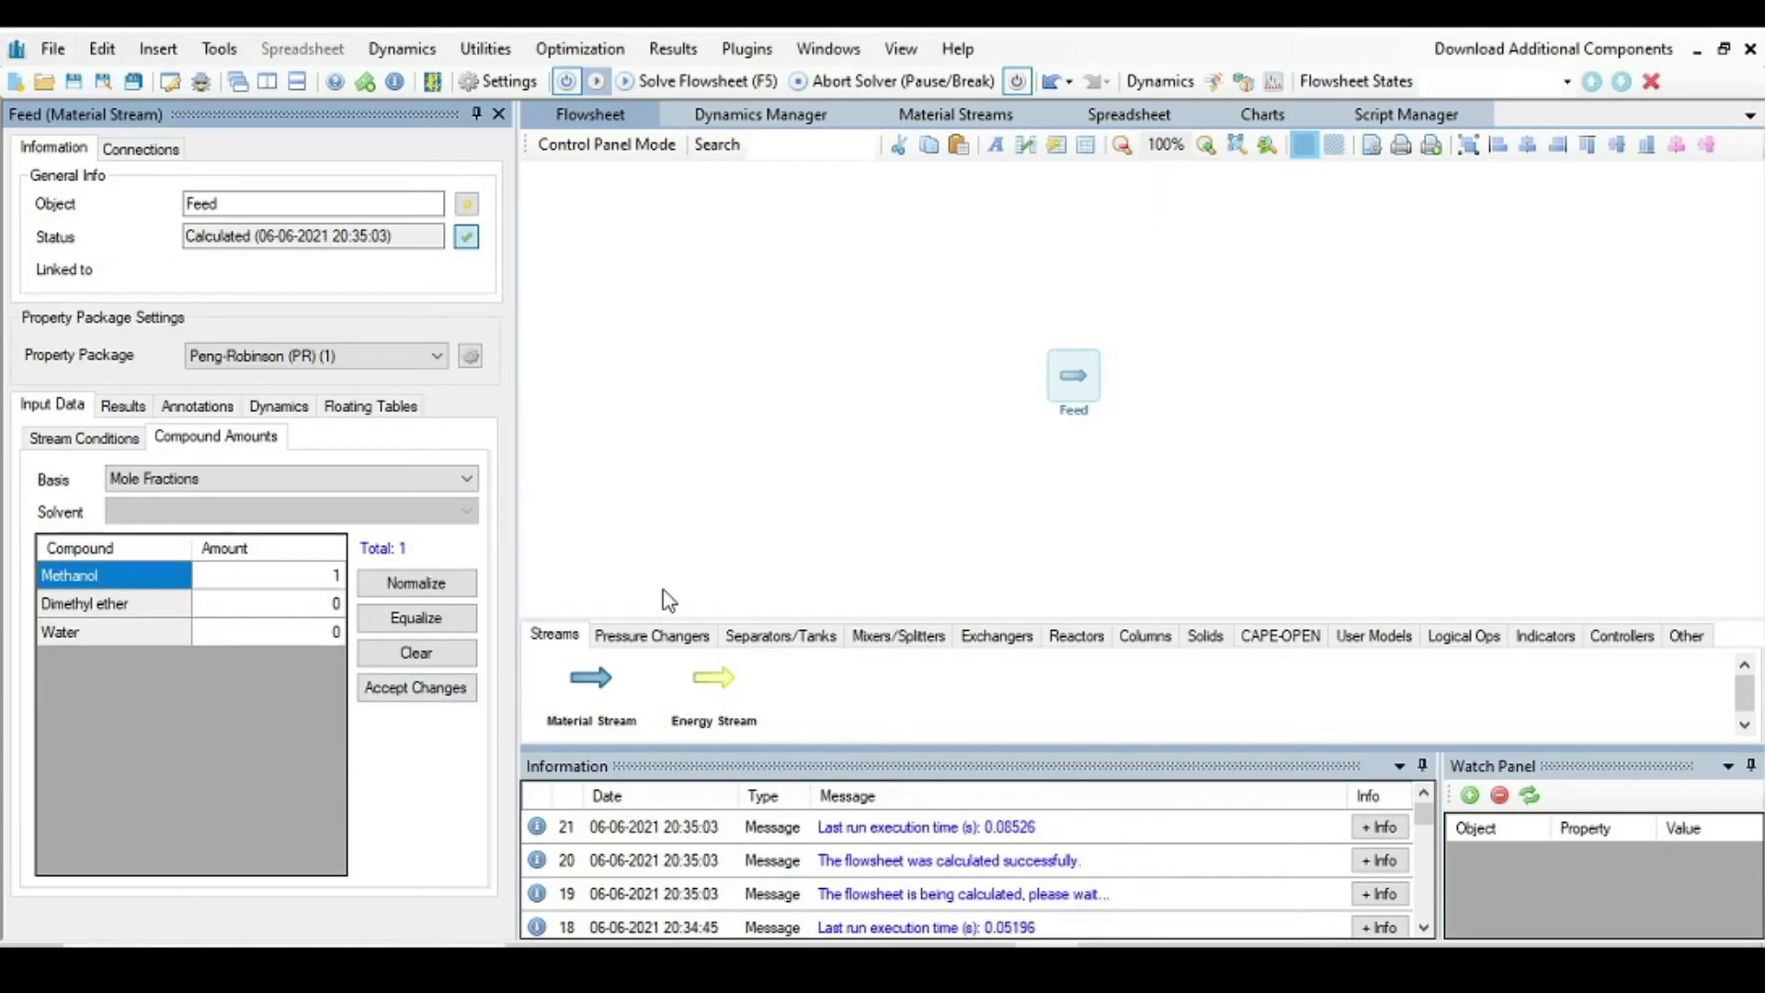
Move the Feed stream toward the left side of the flowsheet, leaving room for downstream equipment
mouse_move(1073, 382)
left_click_drag(1082, 377, 715, 367)
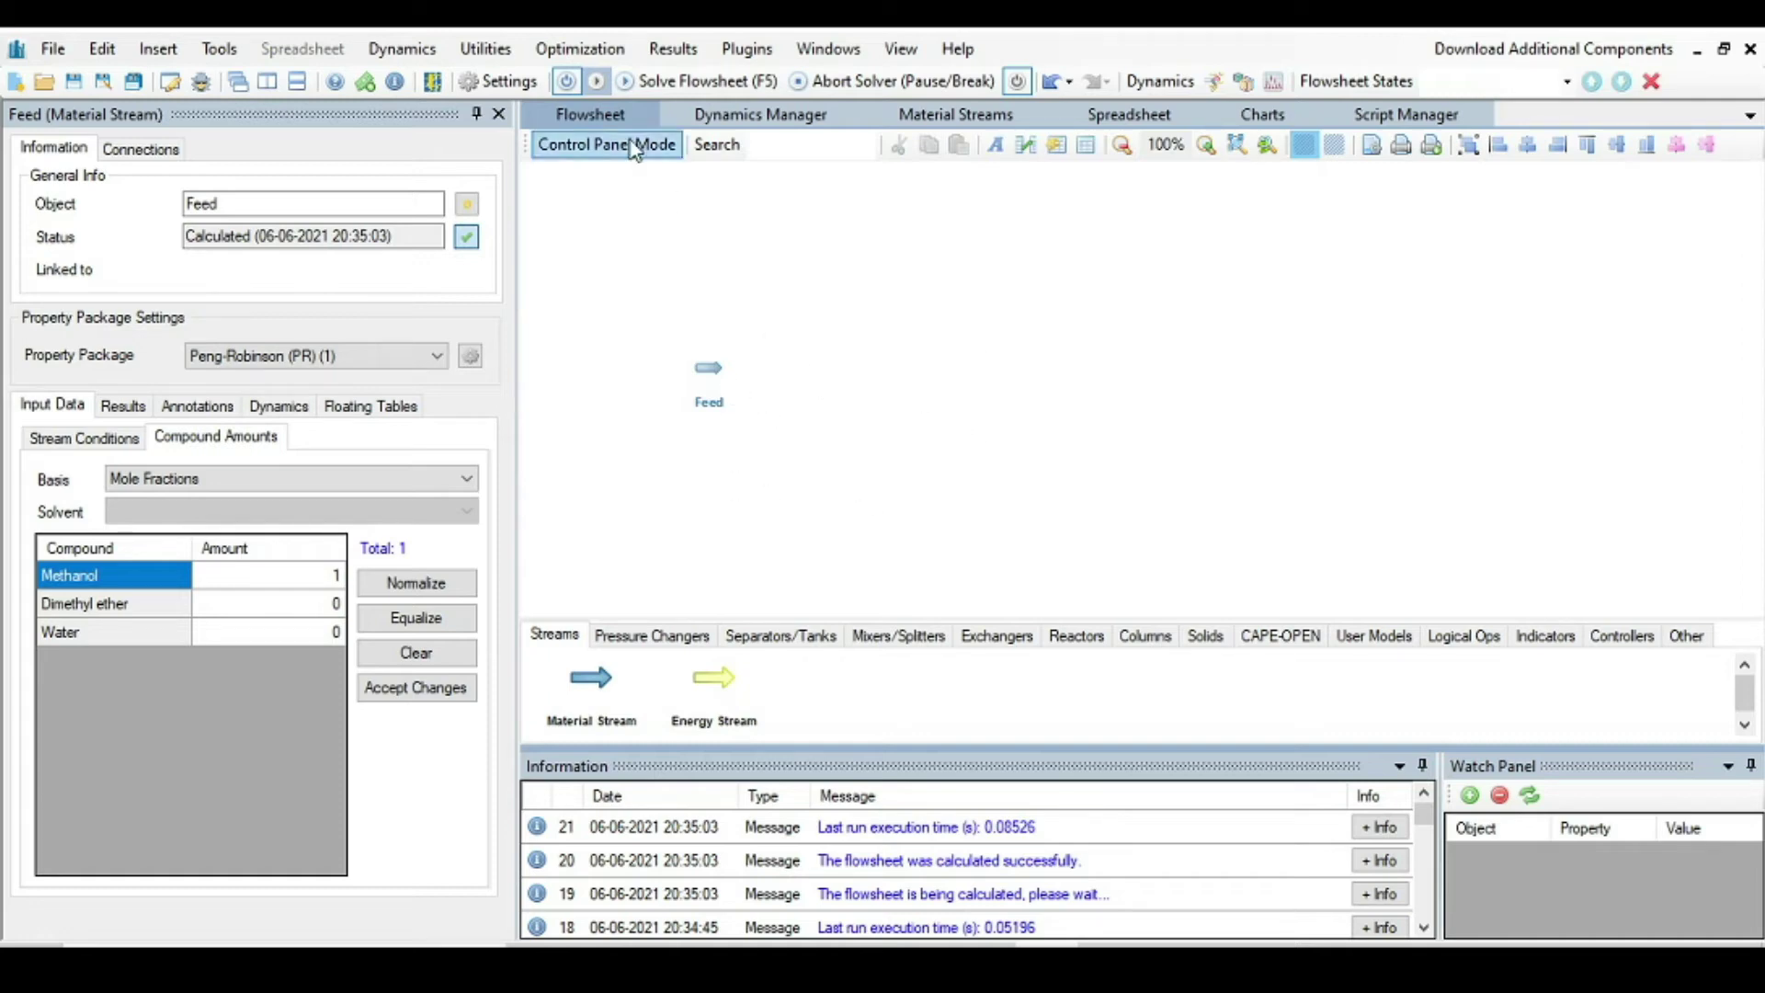
Create a new heterogeneous catalytic reaction in the simulation's reaction settings
left_click(496, 82)
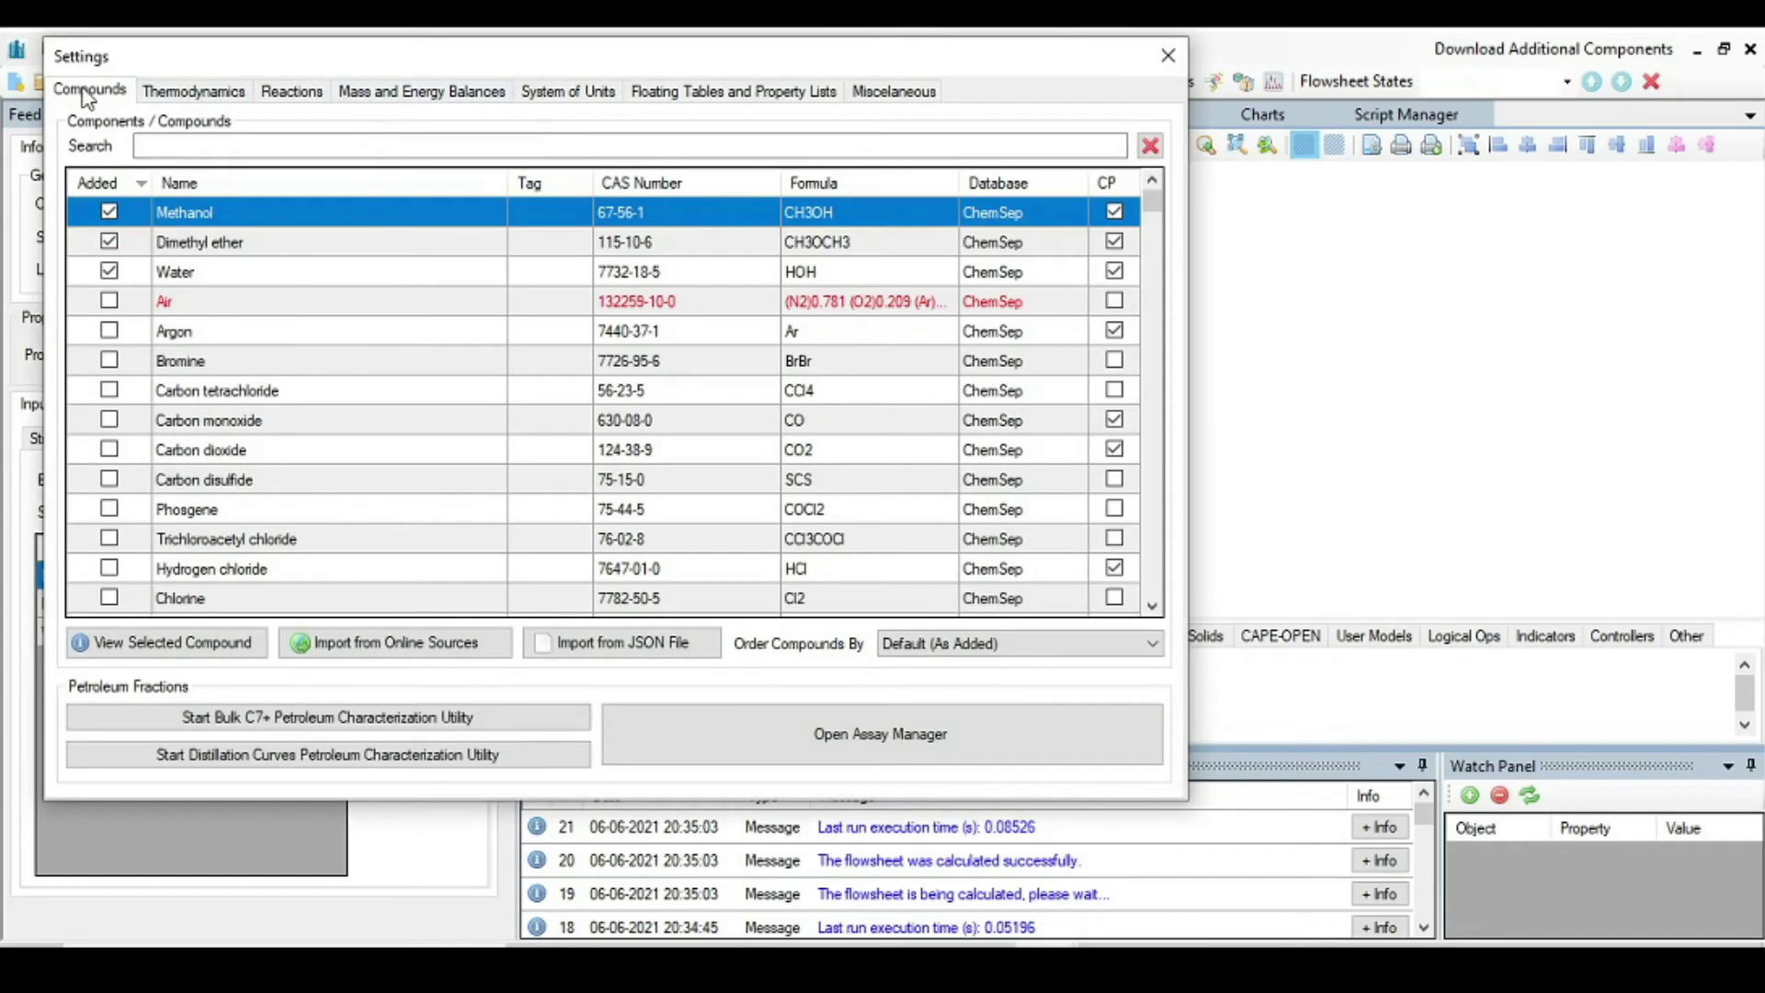
left_click(292, 93)
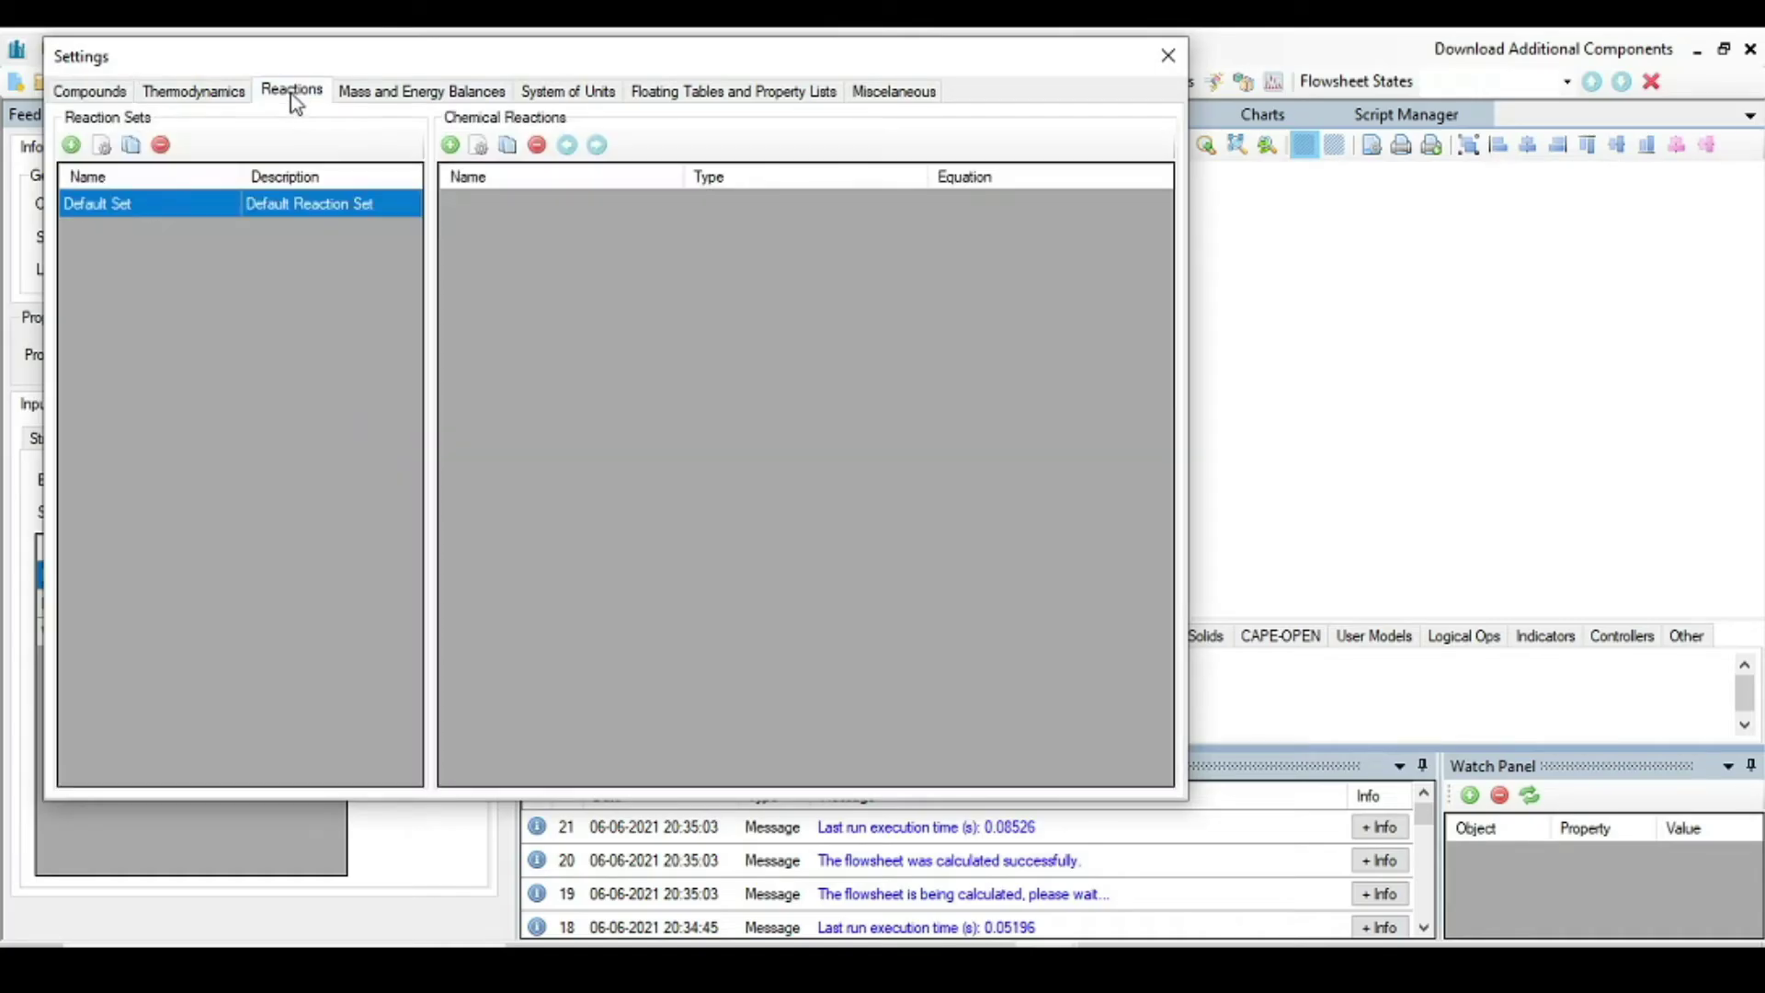
left_click(450, 145)
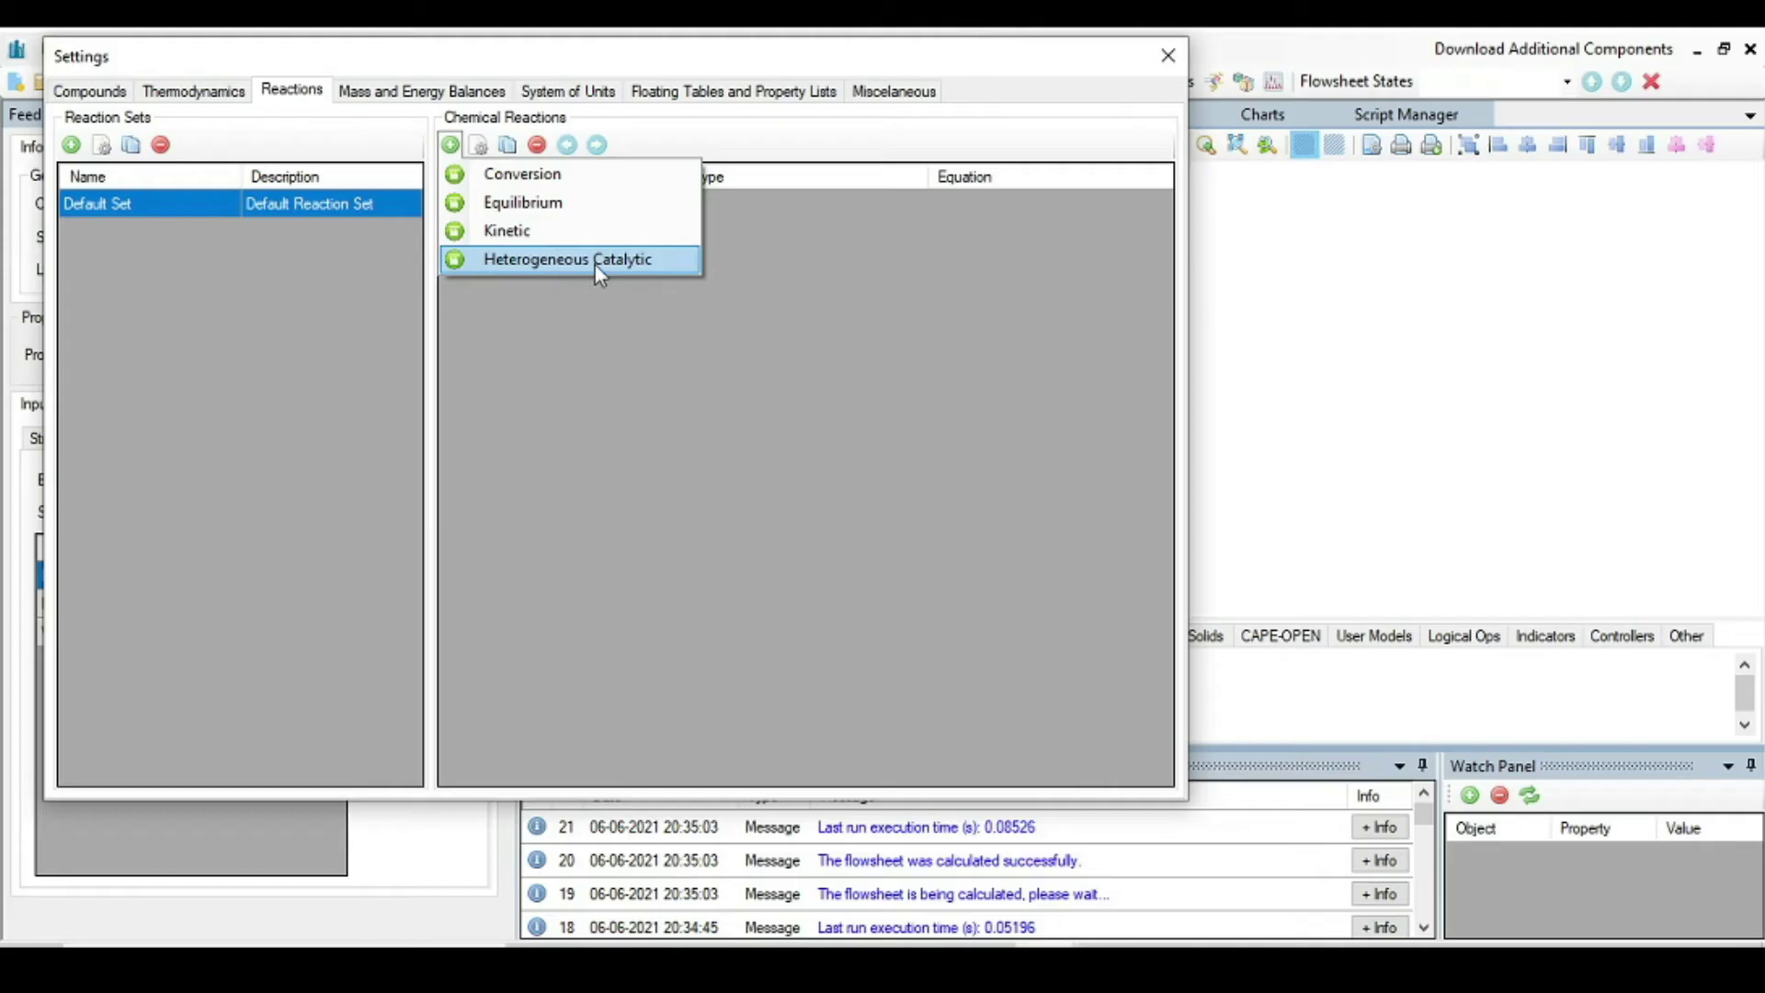
left_click(521, 261)
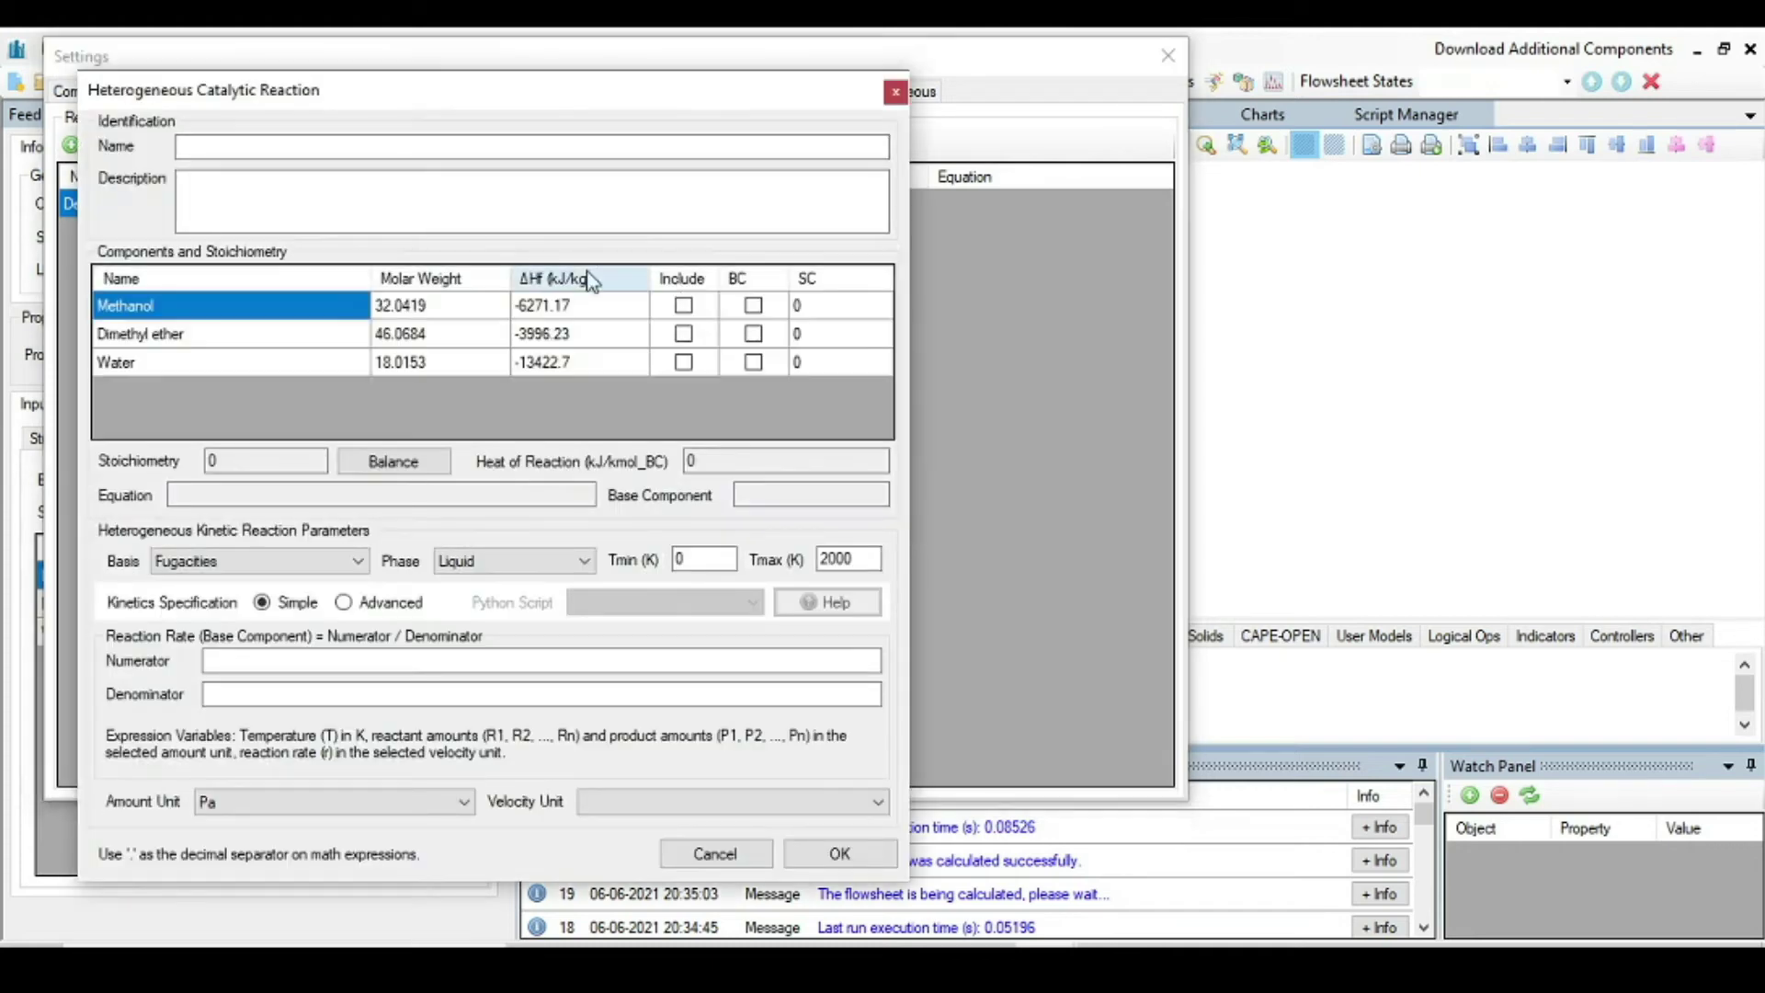
left_click_drag(410, 90, 702, 72)
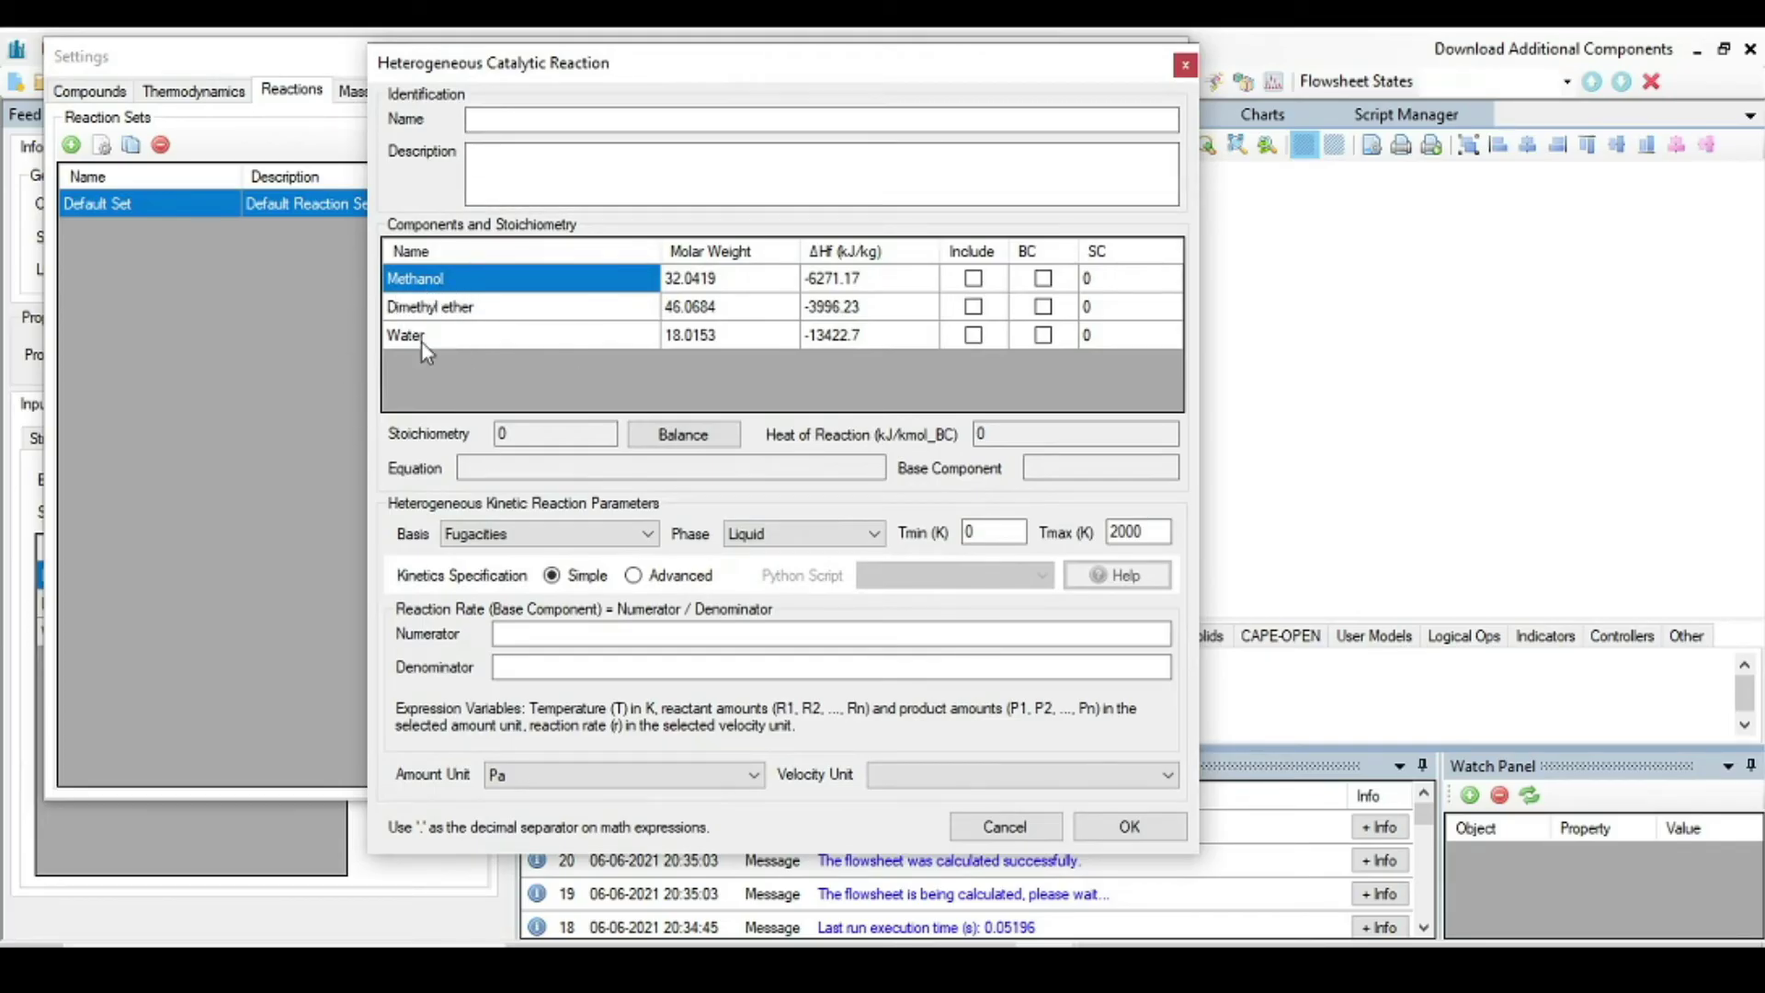
Include Methanol, Dimethyl ether and Water in the reaction, with Methanol as the base component
left_click(974, 278)
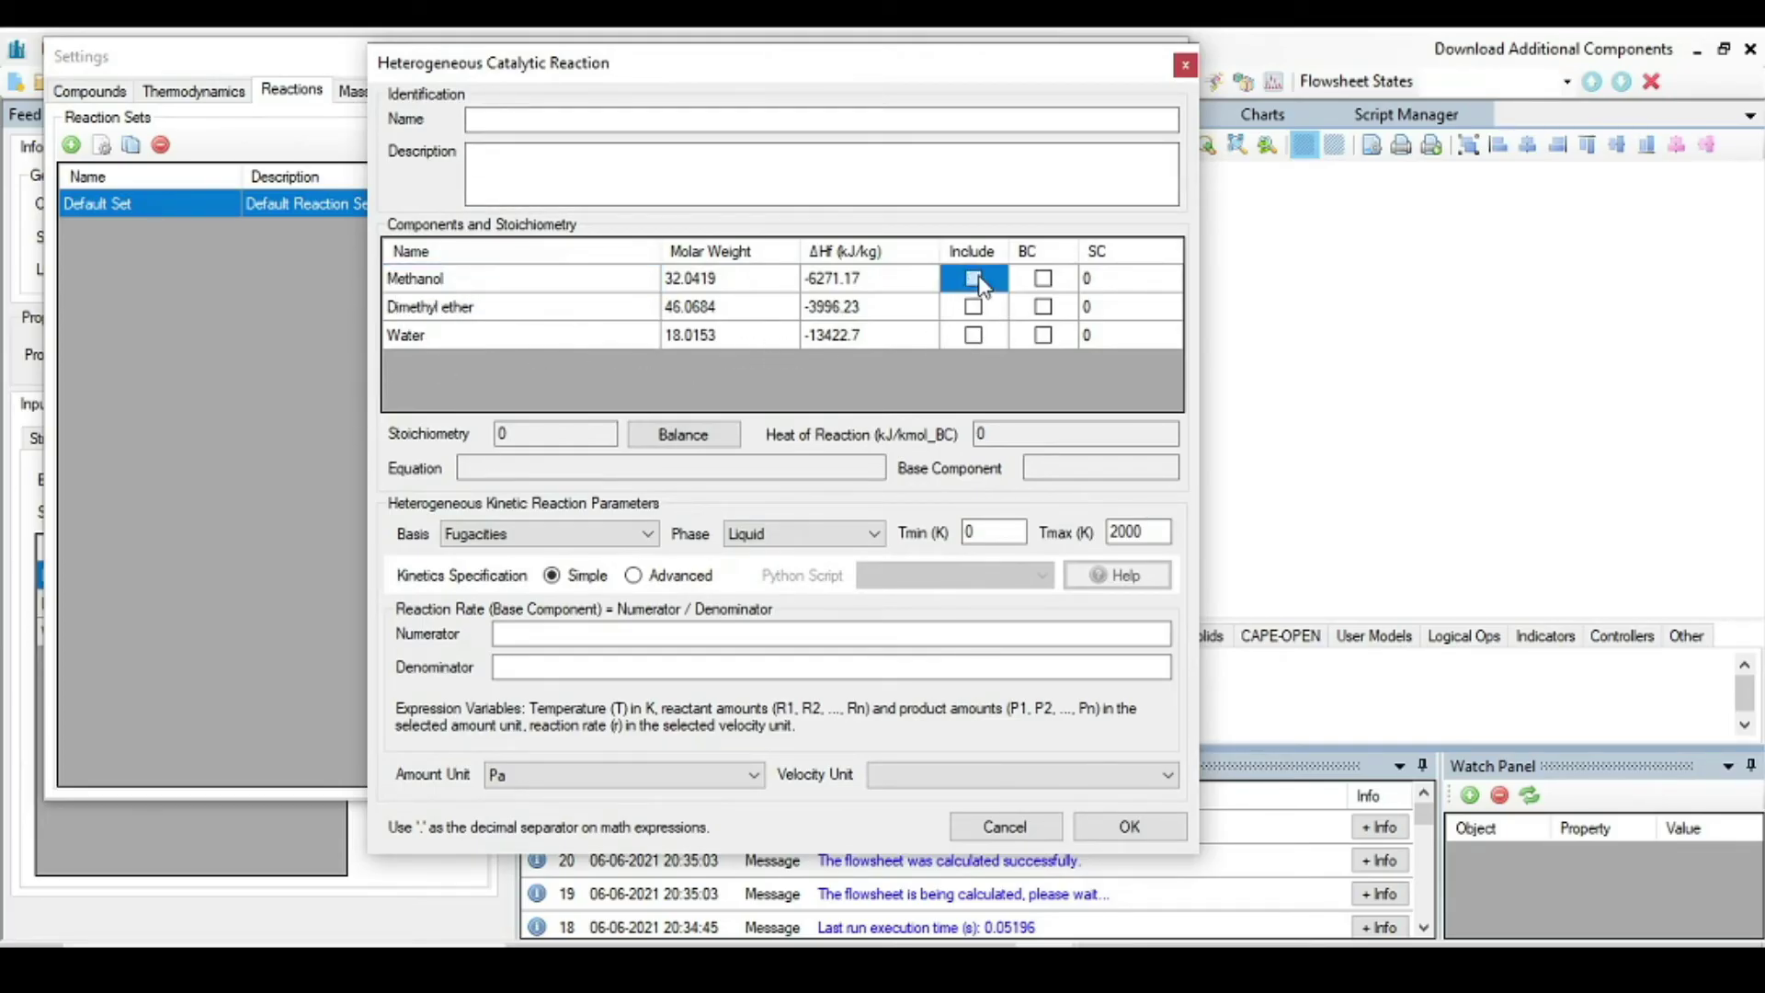
left_click(973, 306)
left_click(976, 346)
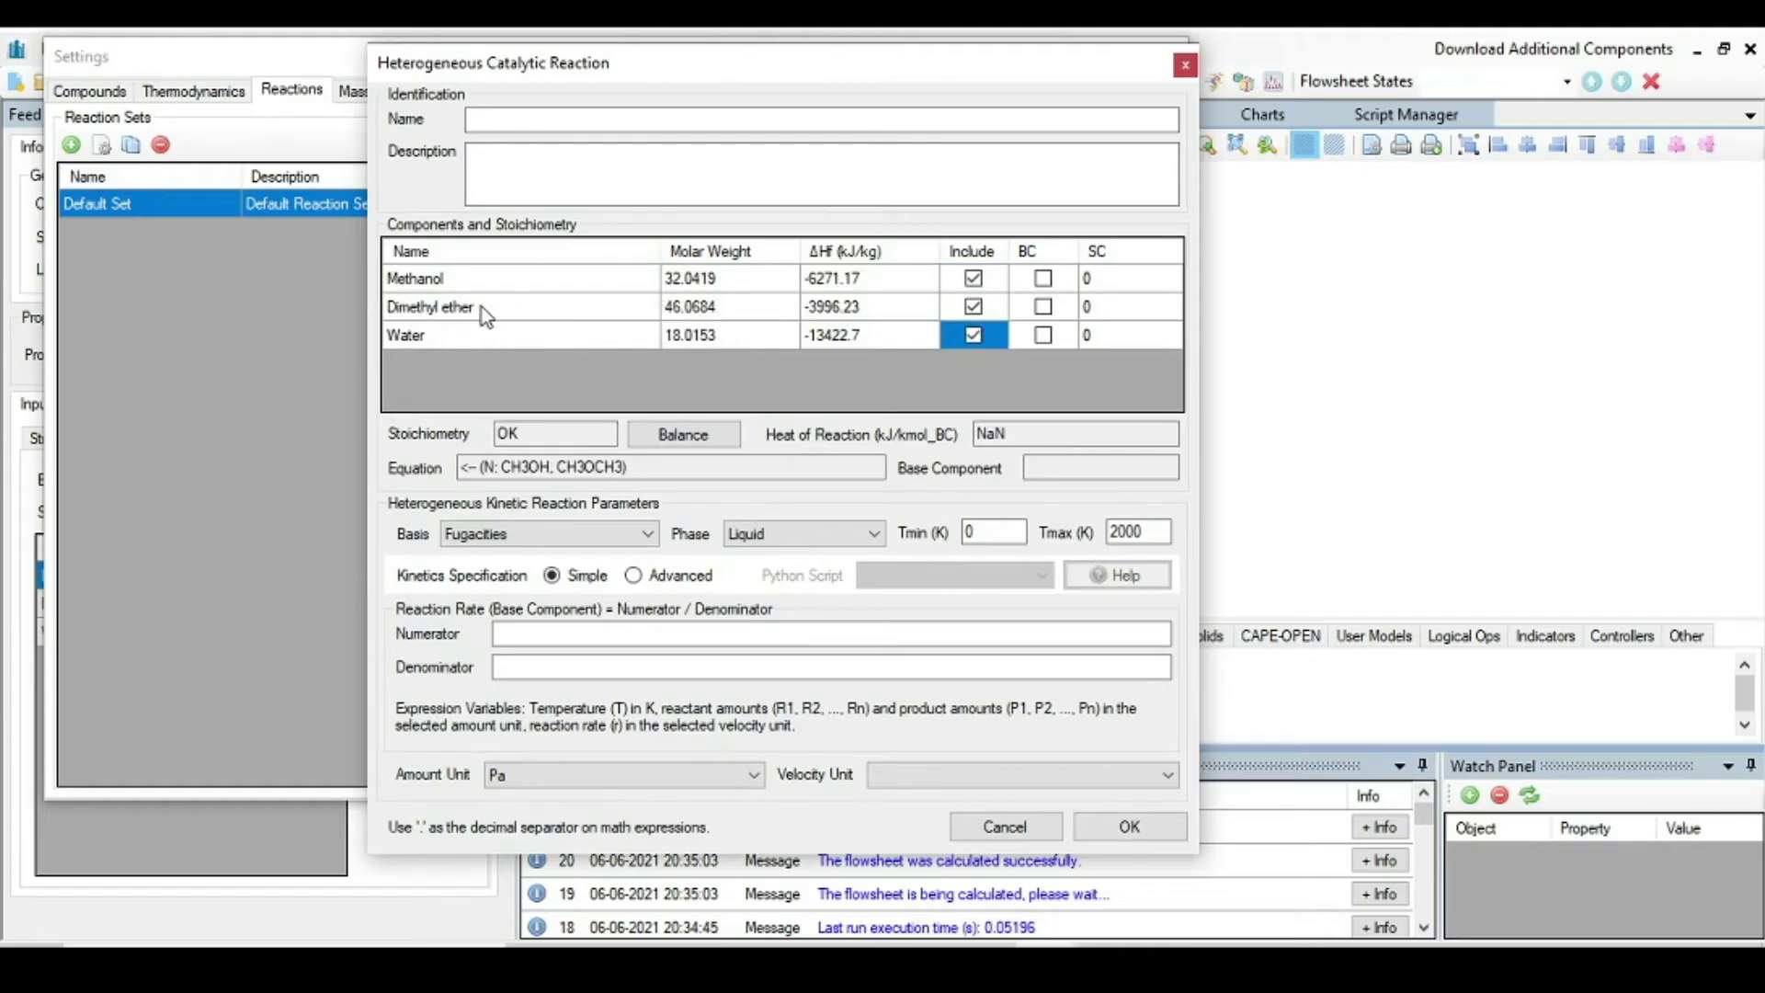
left_click(1044, 278)
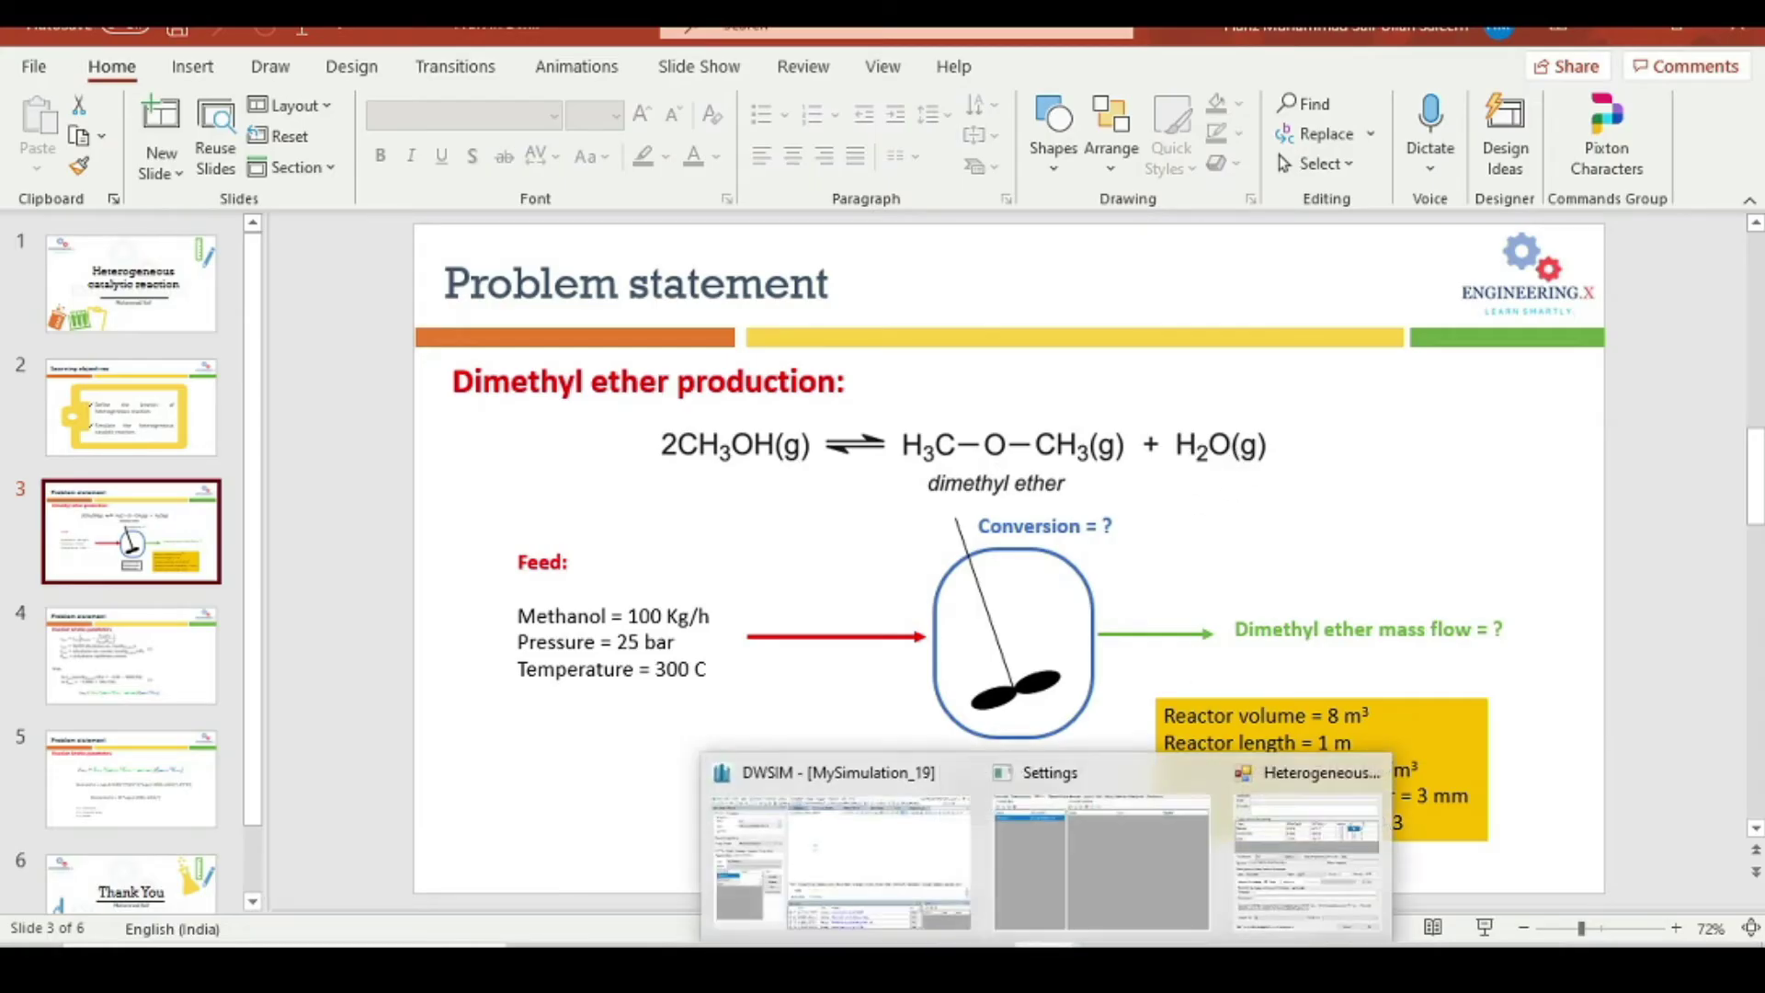
Return from PowerPoint to the DWSIM reaction definition and set the stoichiometric coefficients to Methanol -2, Dimethyl ether 1 and Water 1
left_click(1023, 880)
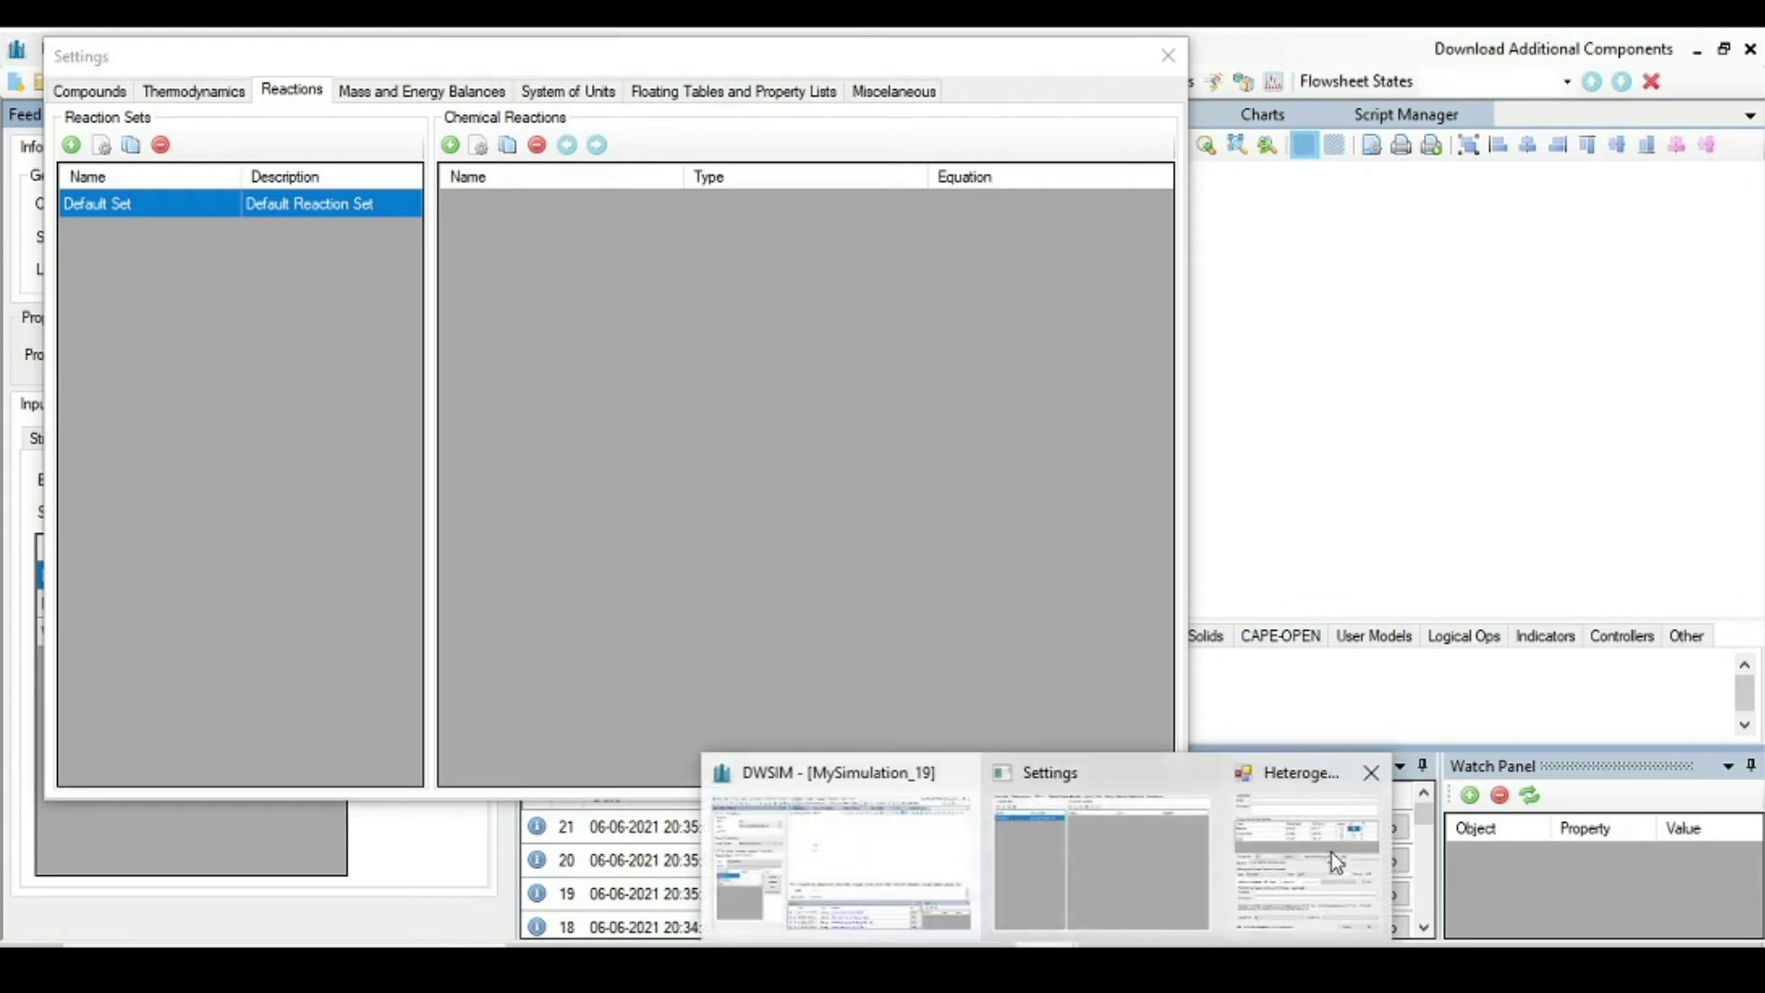
left_click(1331, 852)
left_click(1099, 284)
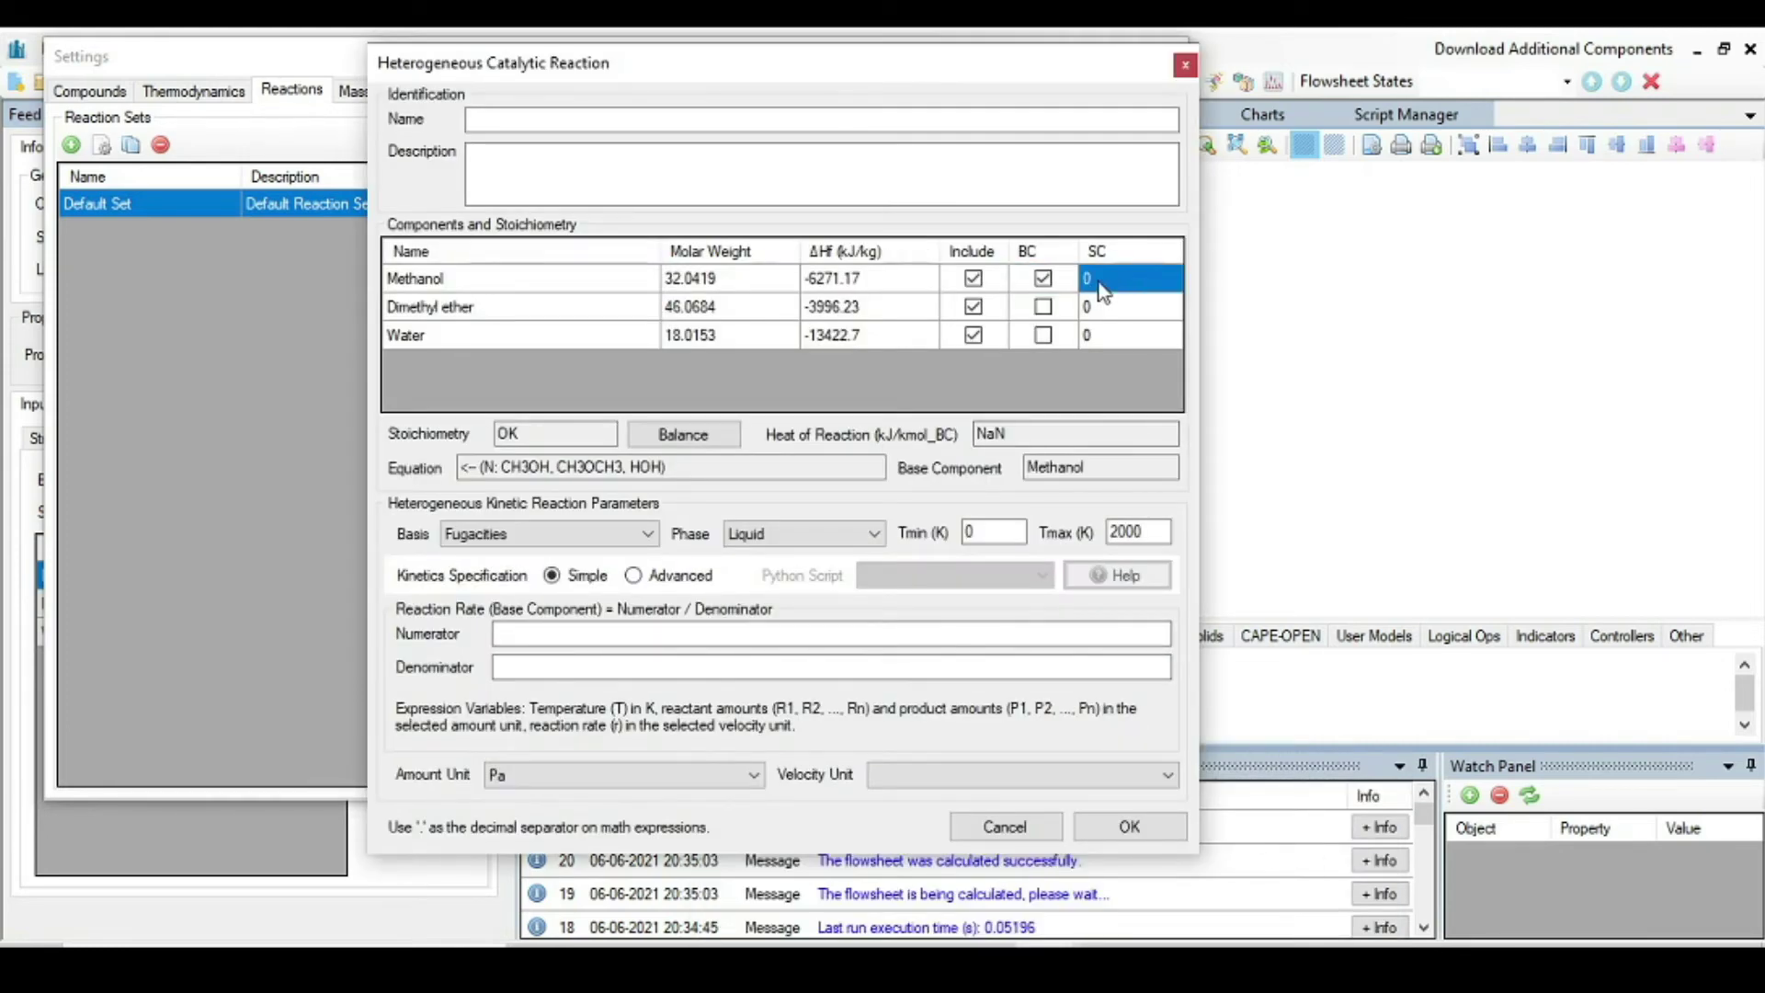
type("-2")
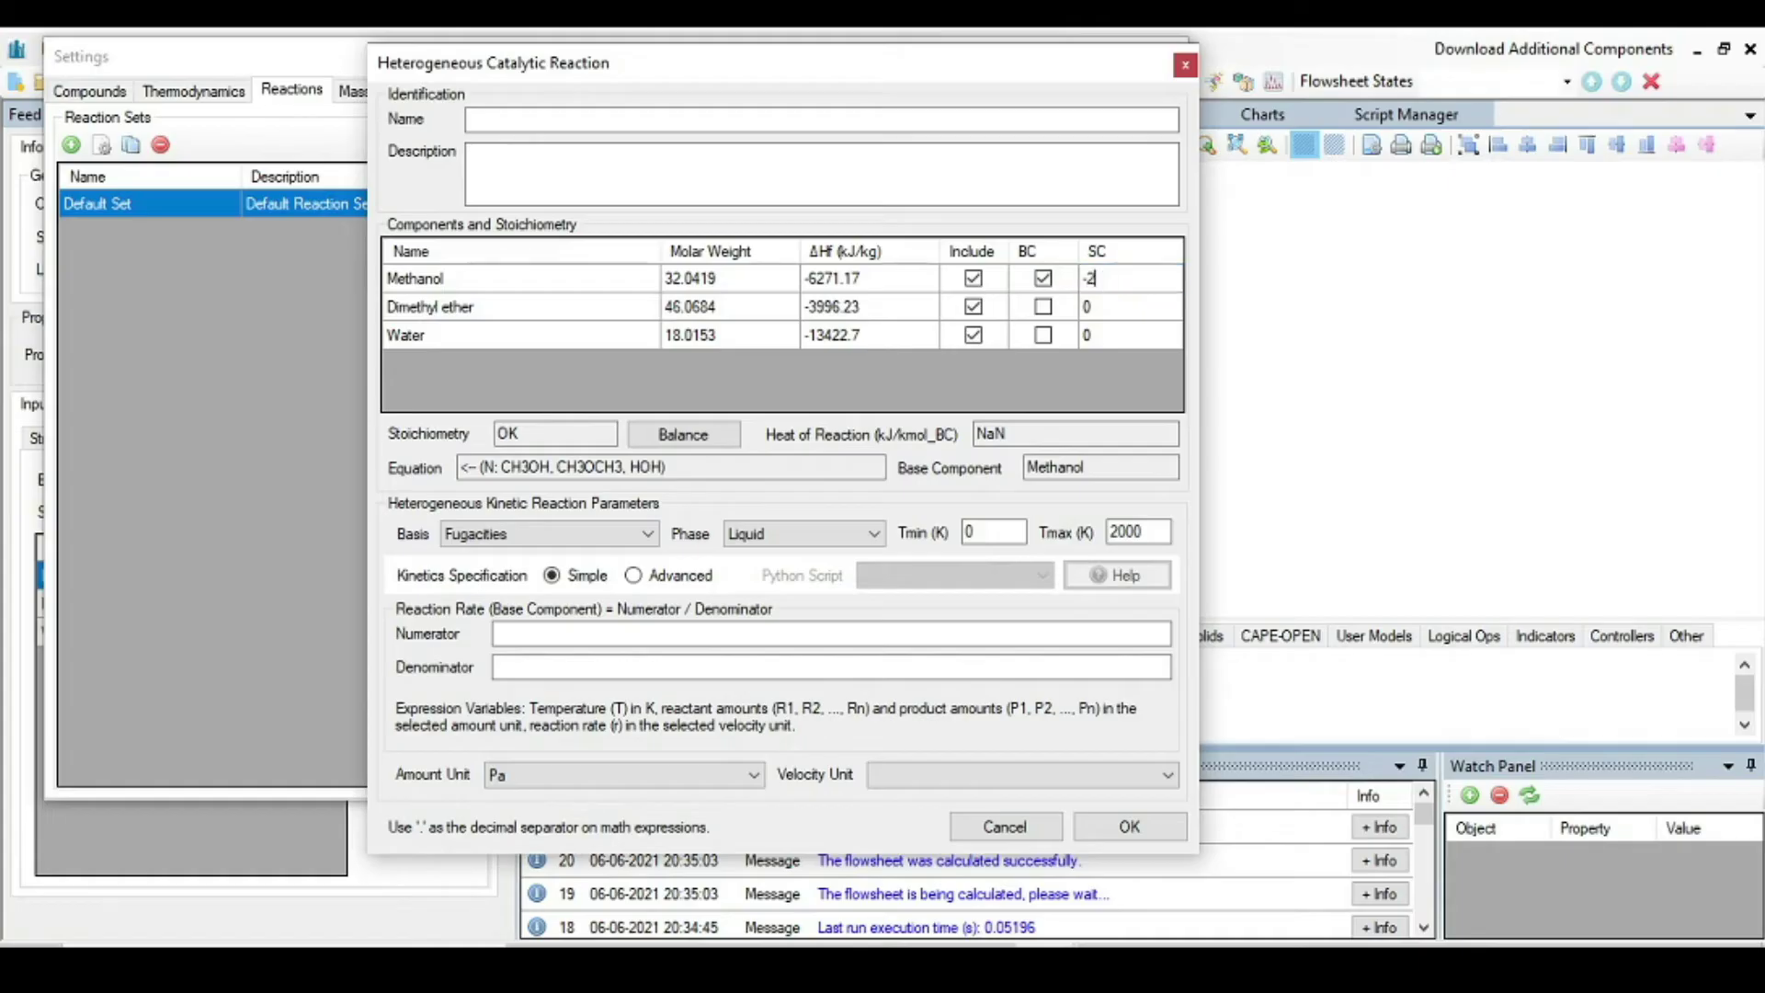
key("Return")
type("1")
key("Return")
type("1")
key("Return")
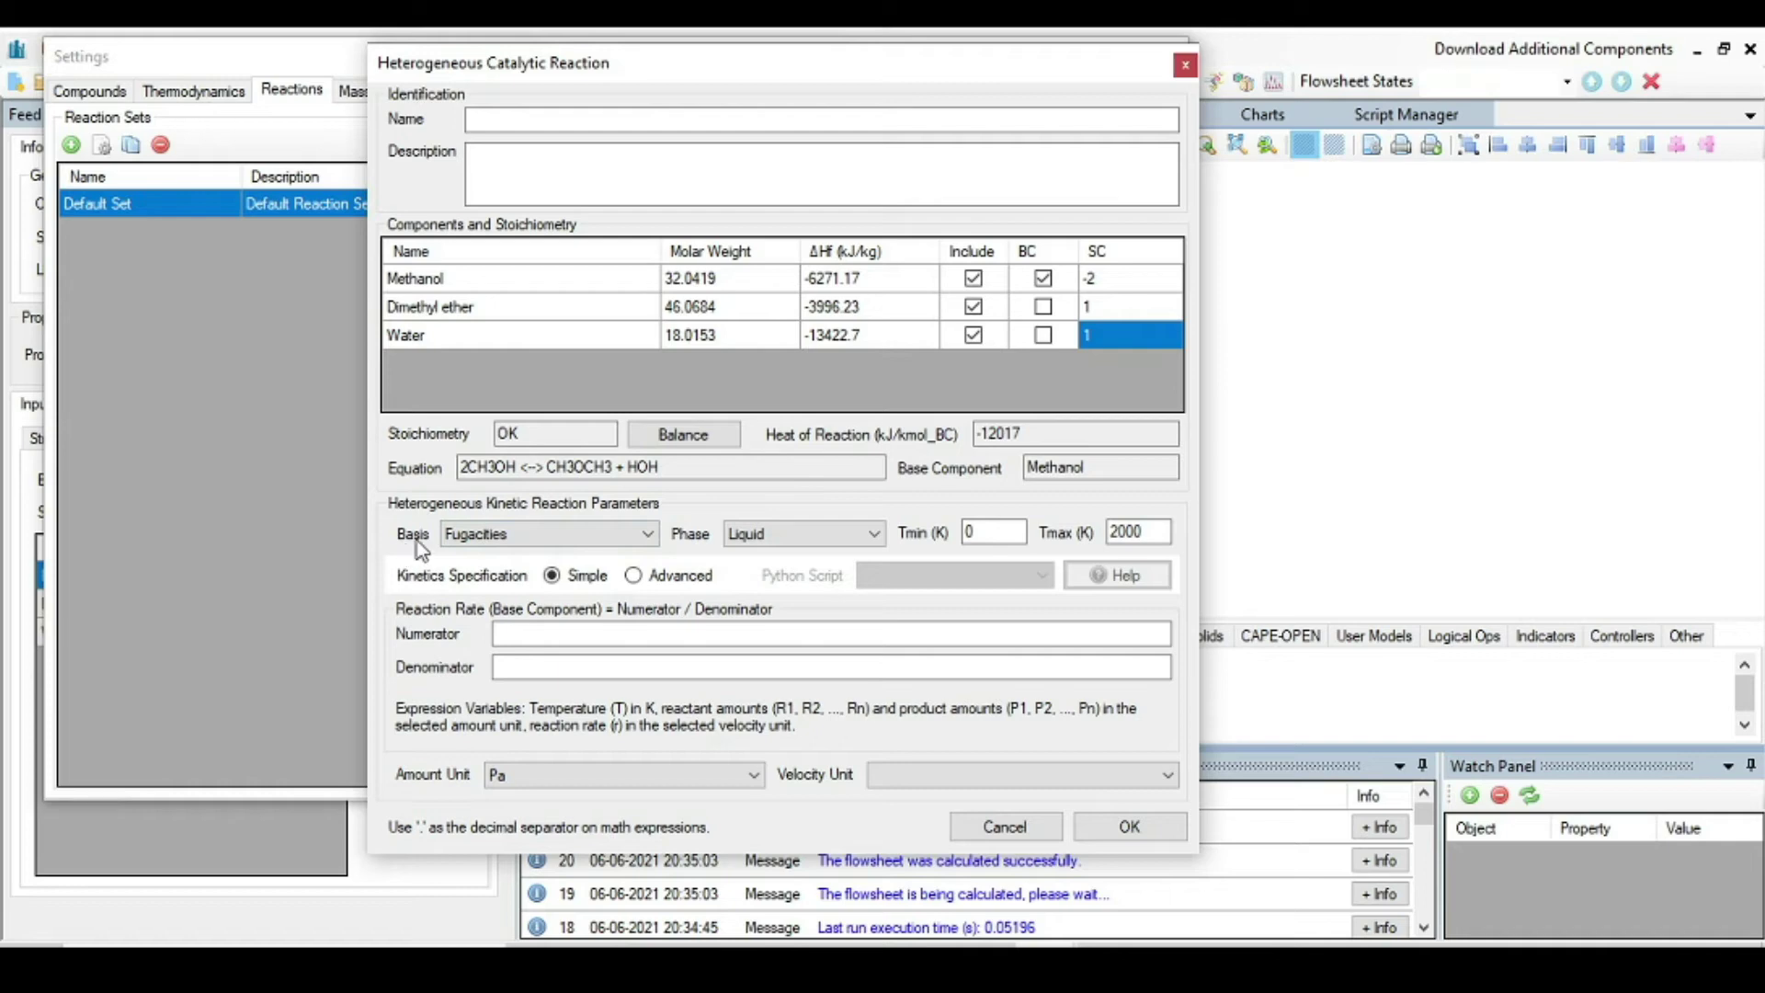
Set the reaction's kinetic basis to Partial Pressures and its phase to Vapor
left_click(649, 535)
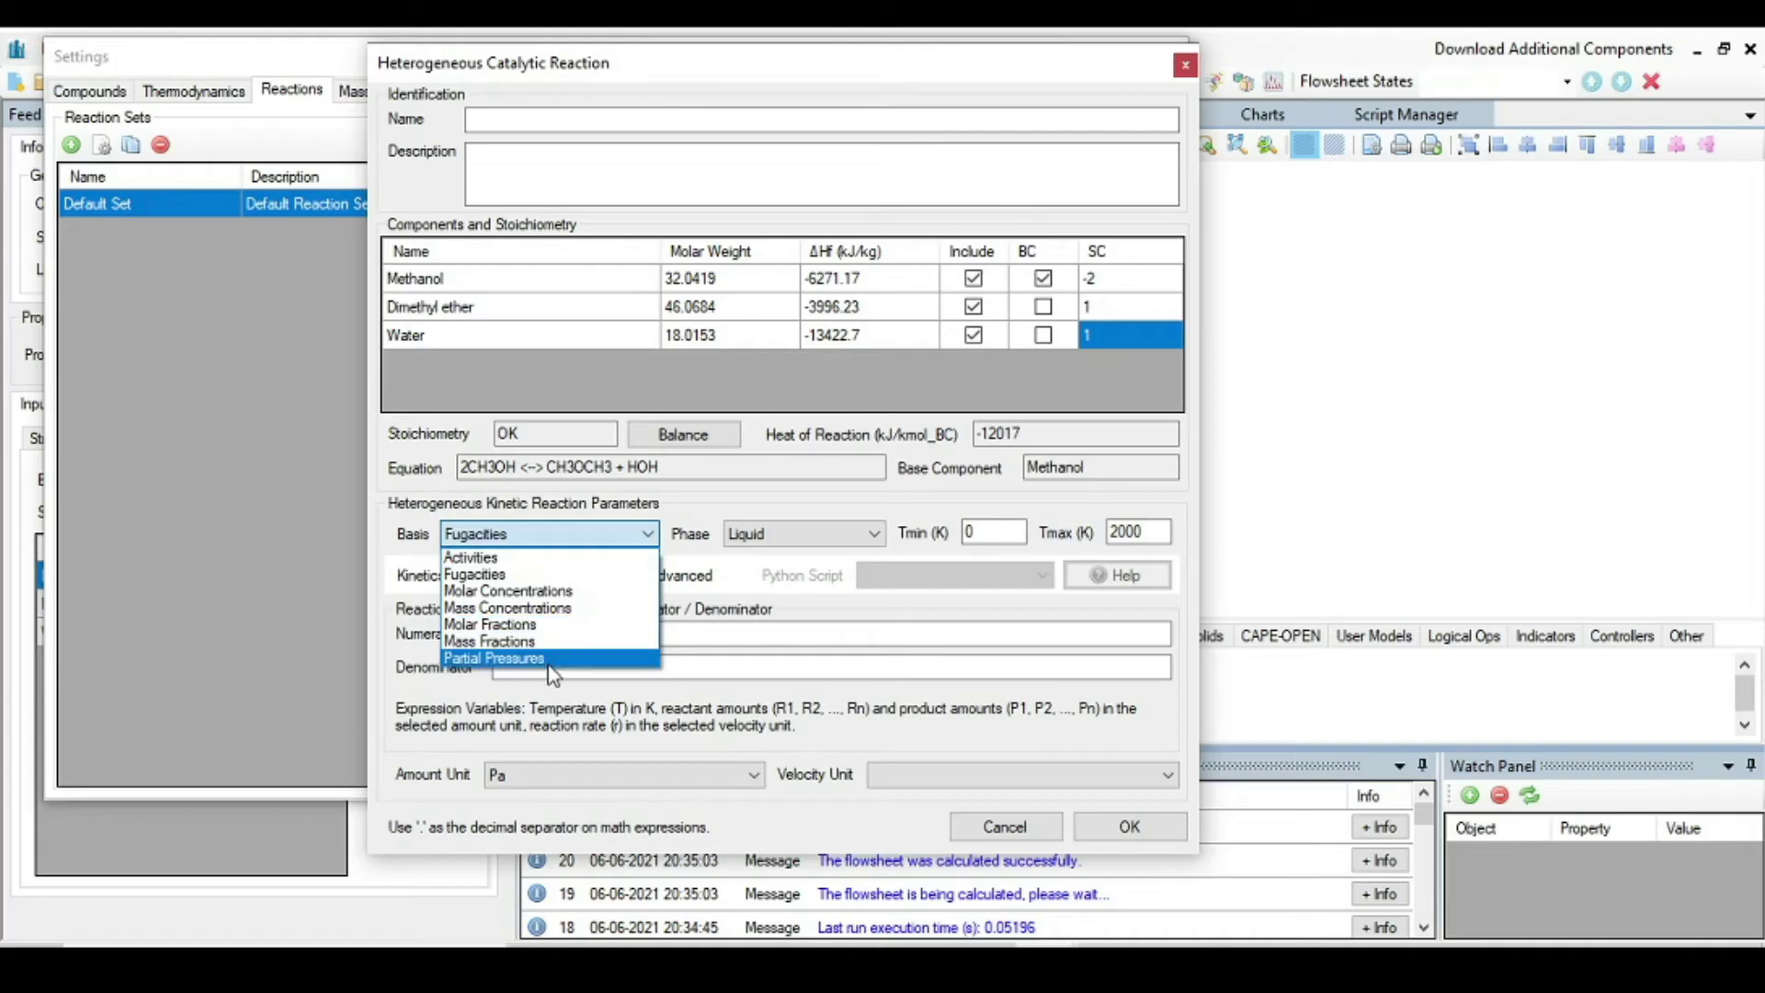
left_click(494, 658)
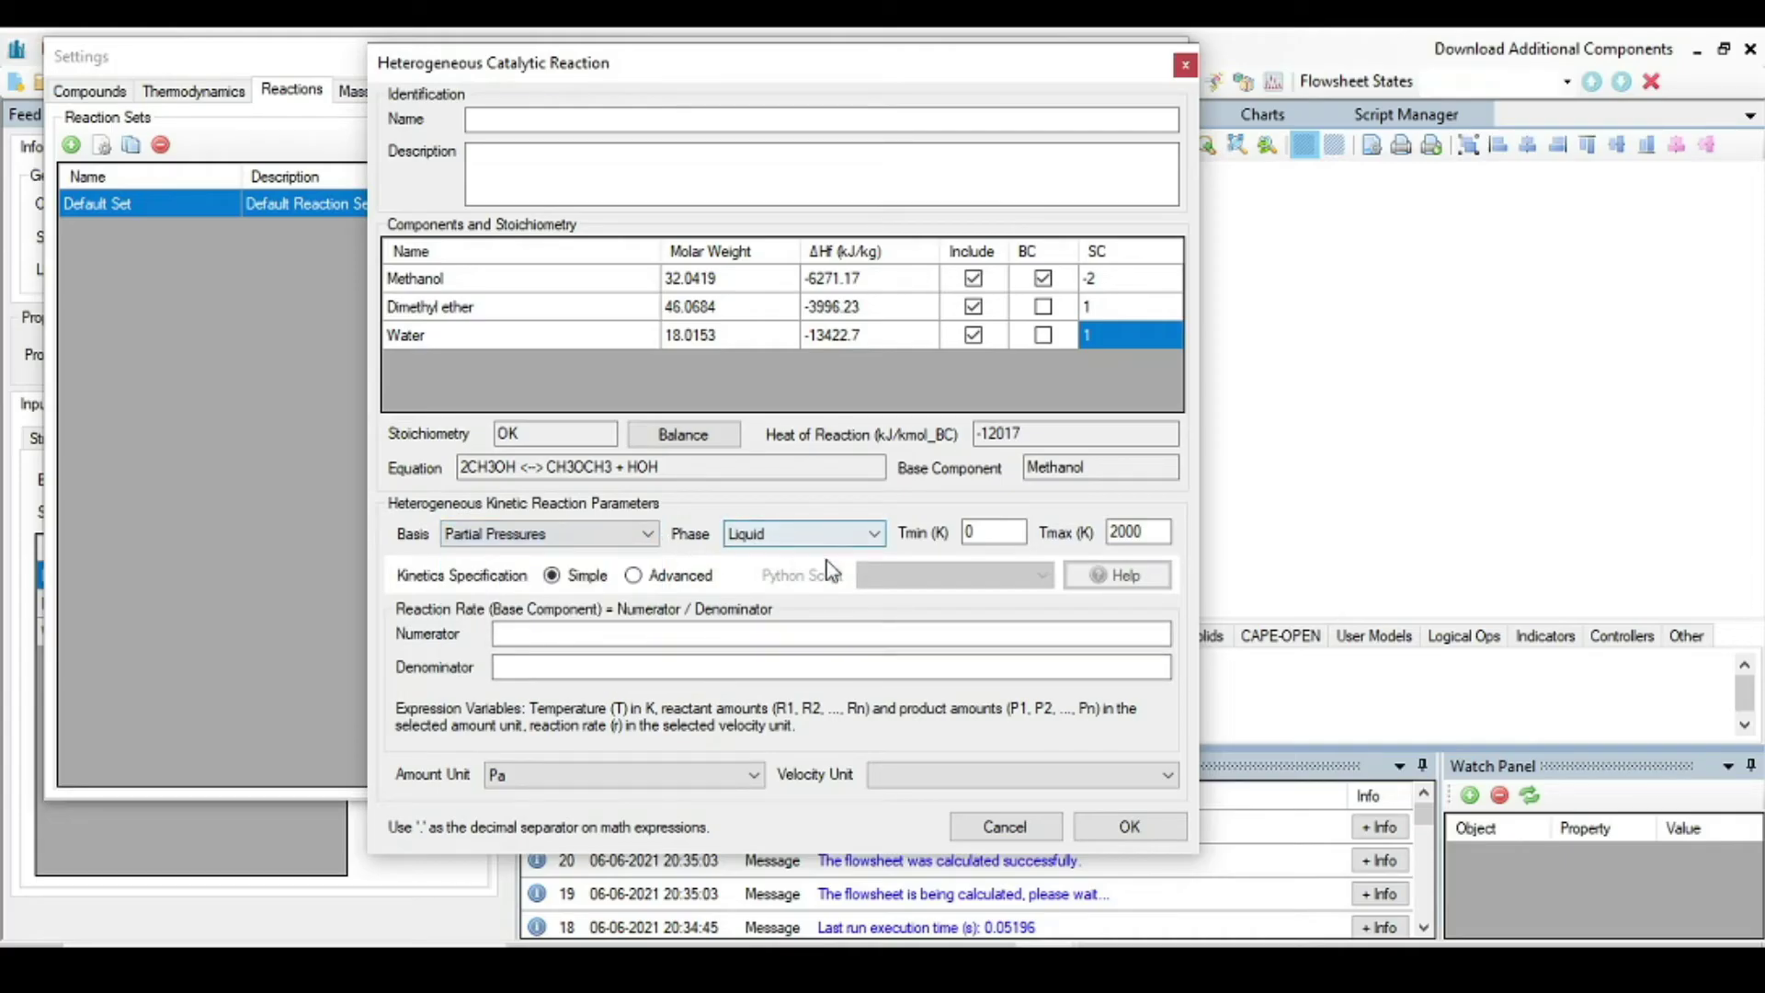
left_click(876, 535)
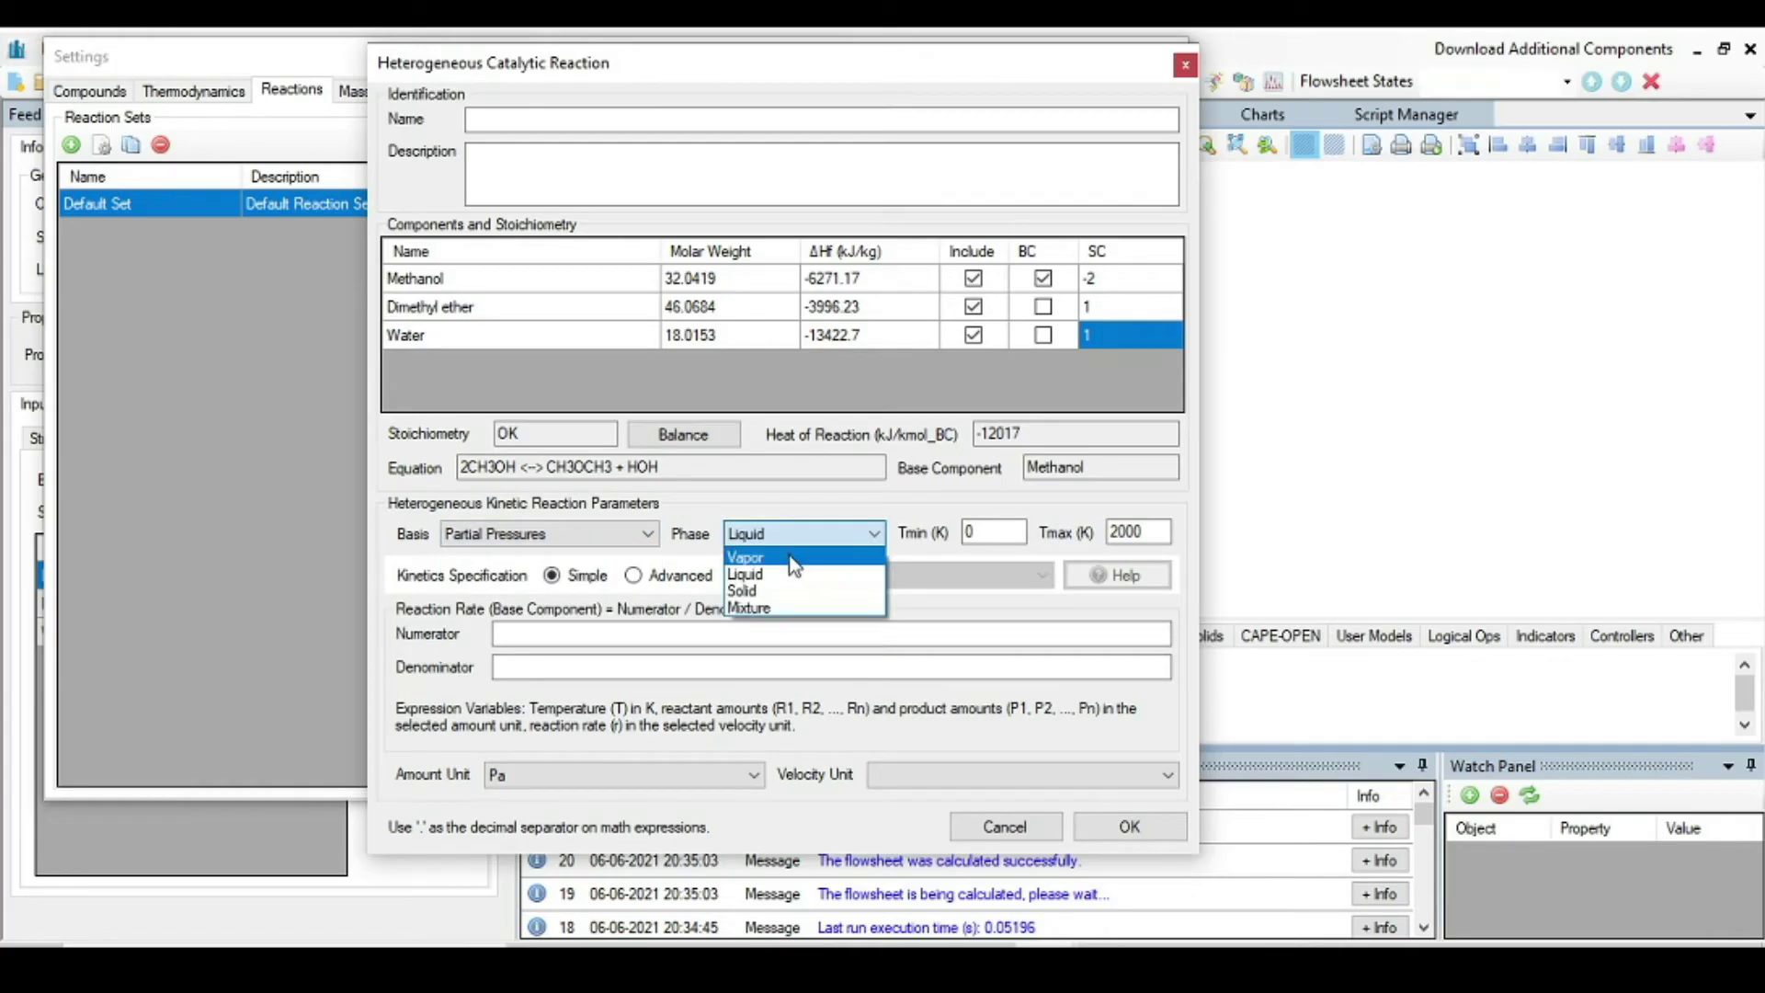
left_click(749, 557)
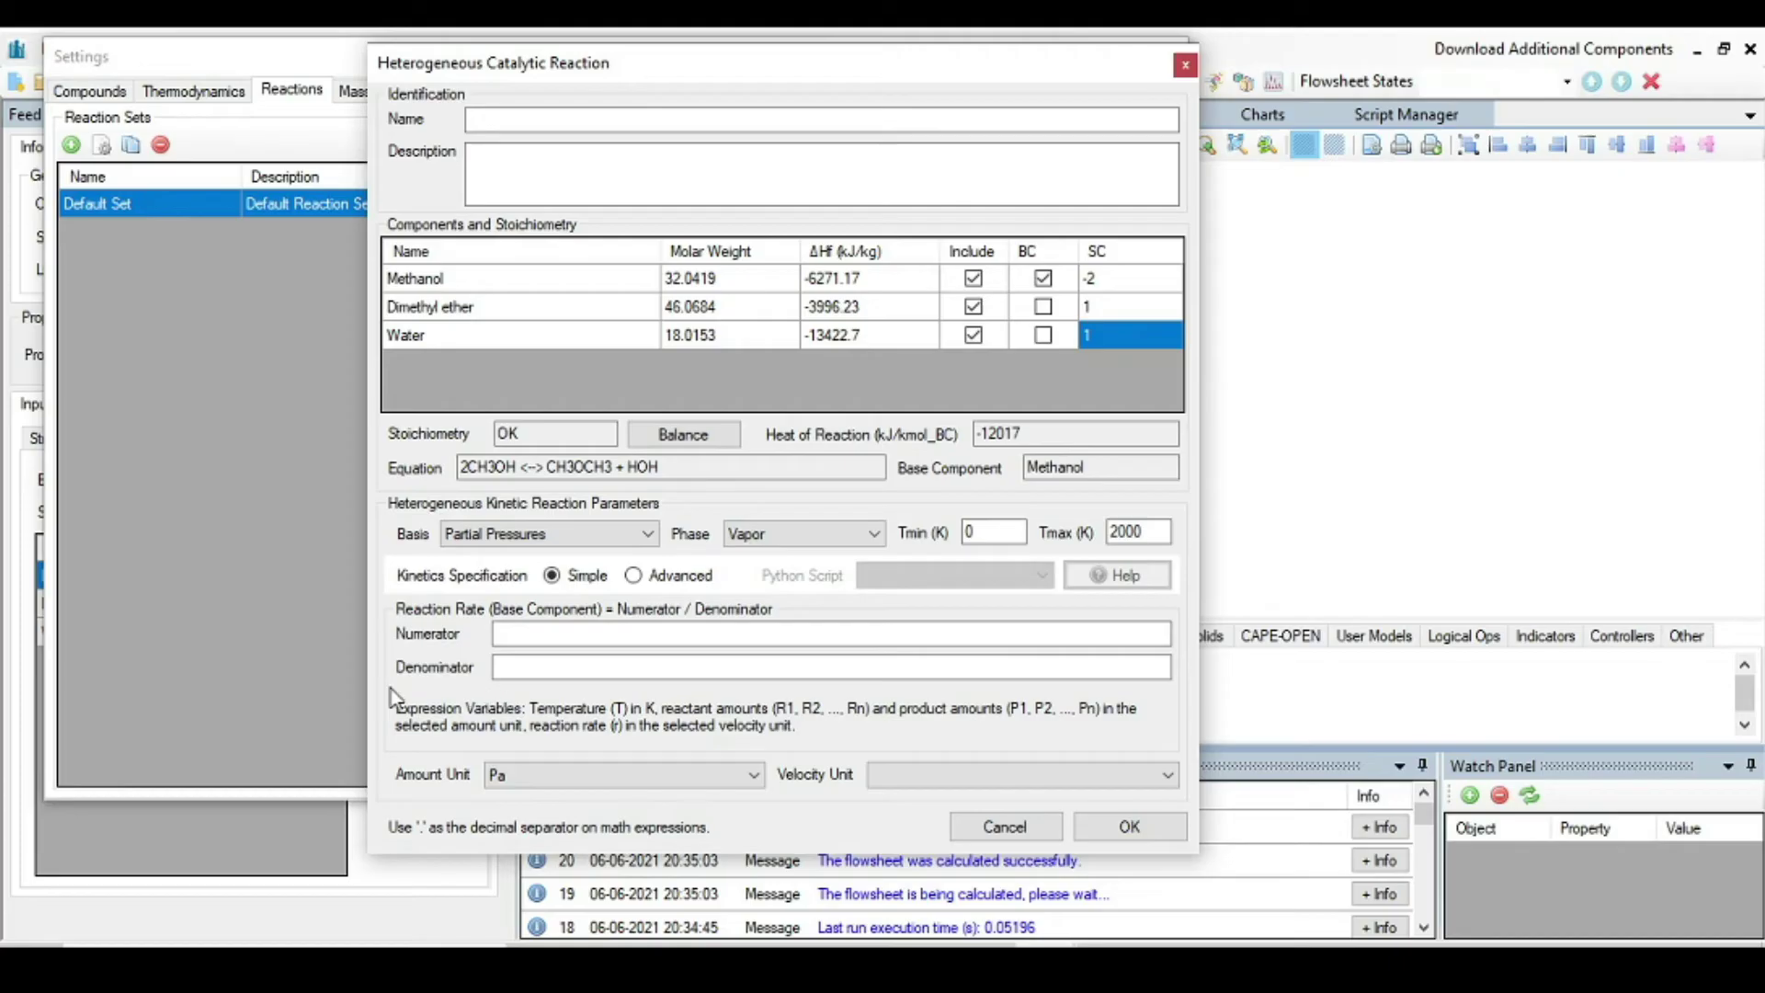
Copy the numerator exp(-8-9680/T)*((R1^2)*exp(-2.8086+3061/T)-P1*P2) from the PowerPoint kinetics slide into the reaction rate numerator in DWSIM
left_click(520, 634)
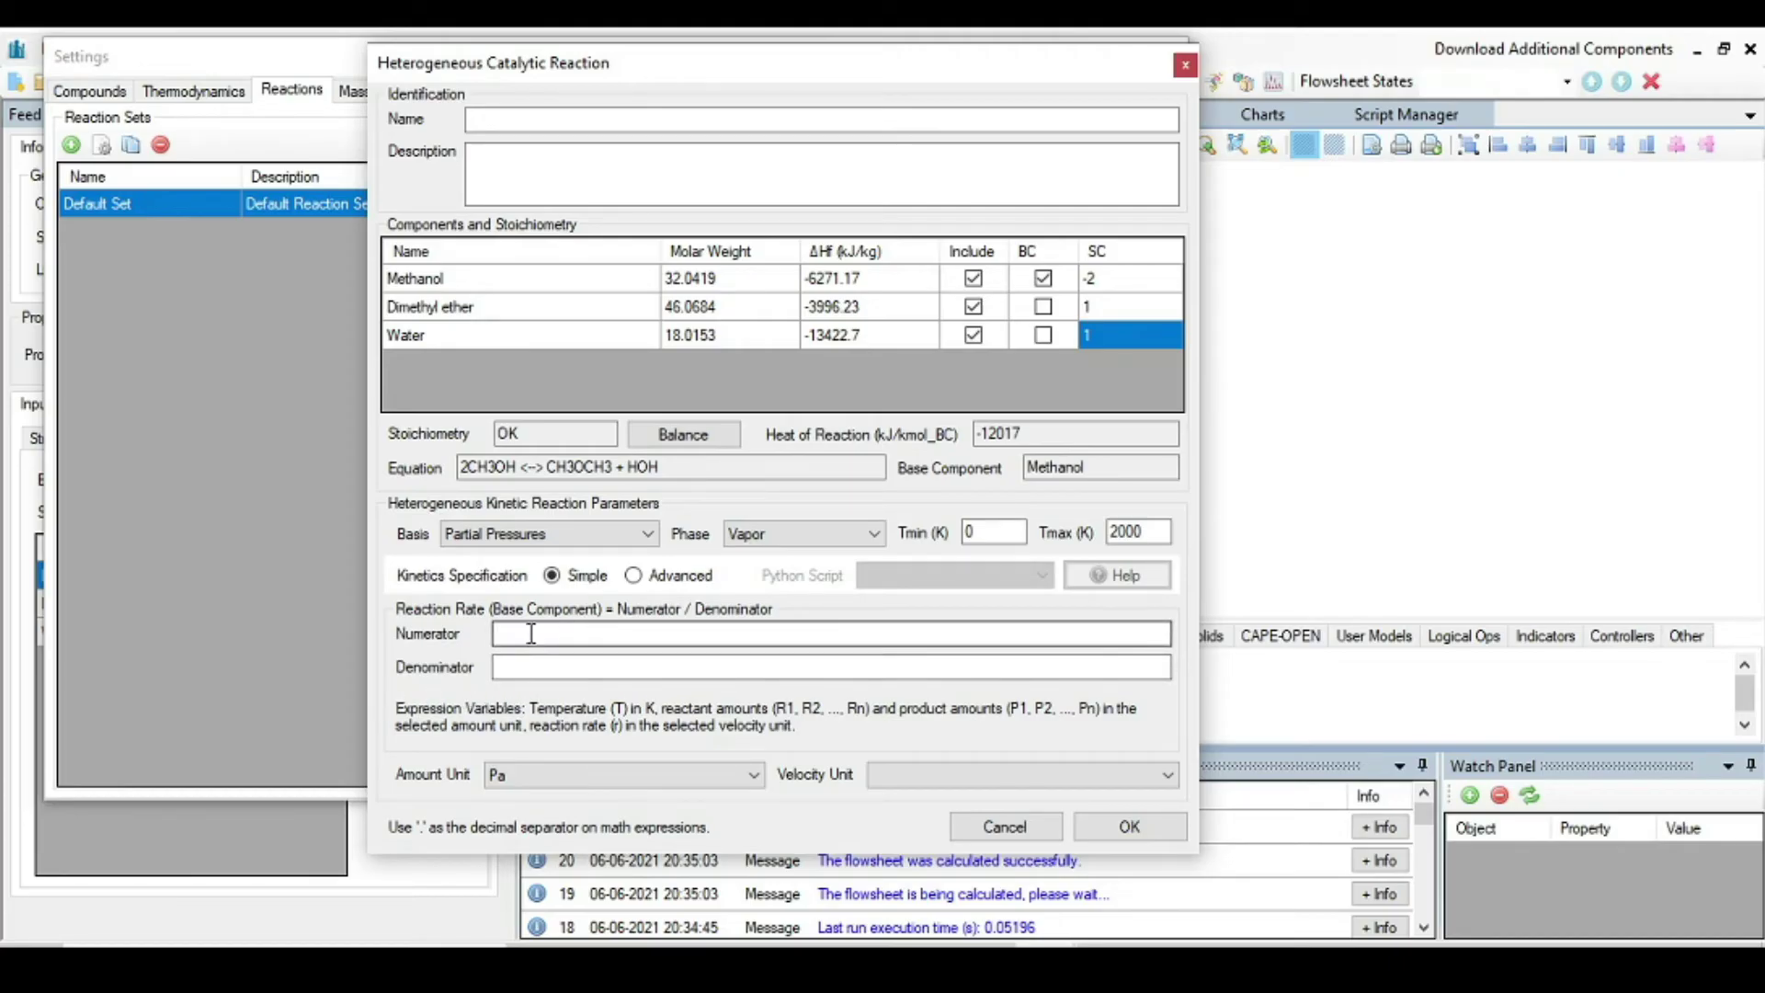
key("alt+Tab")
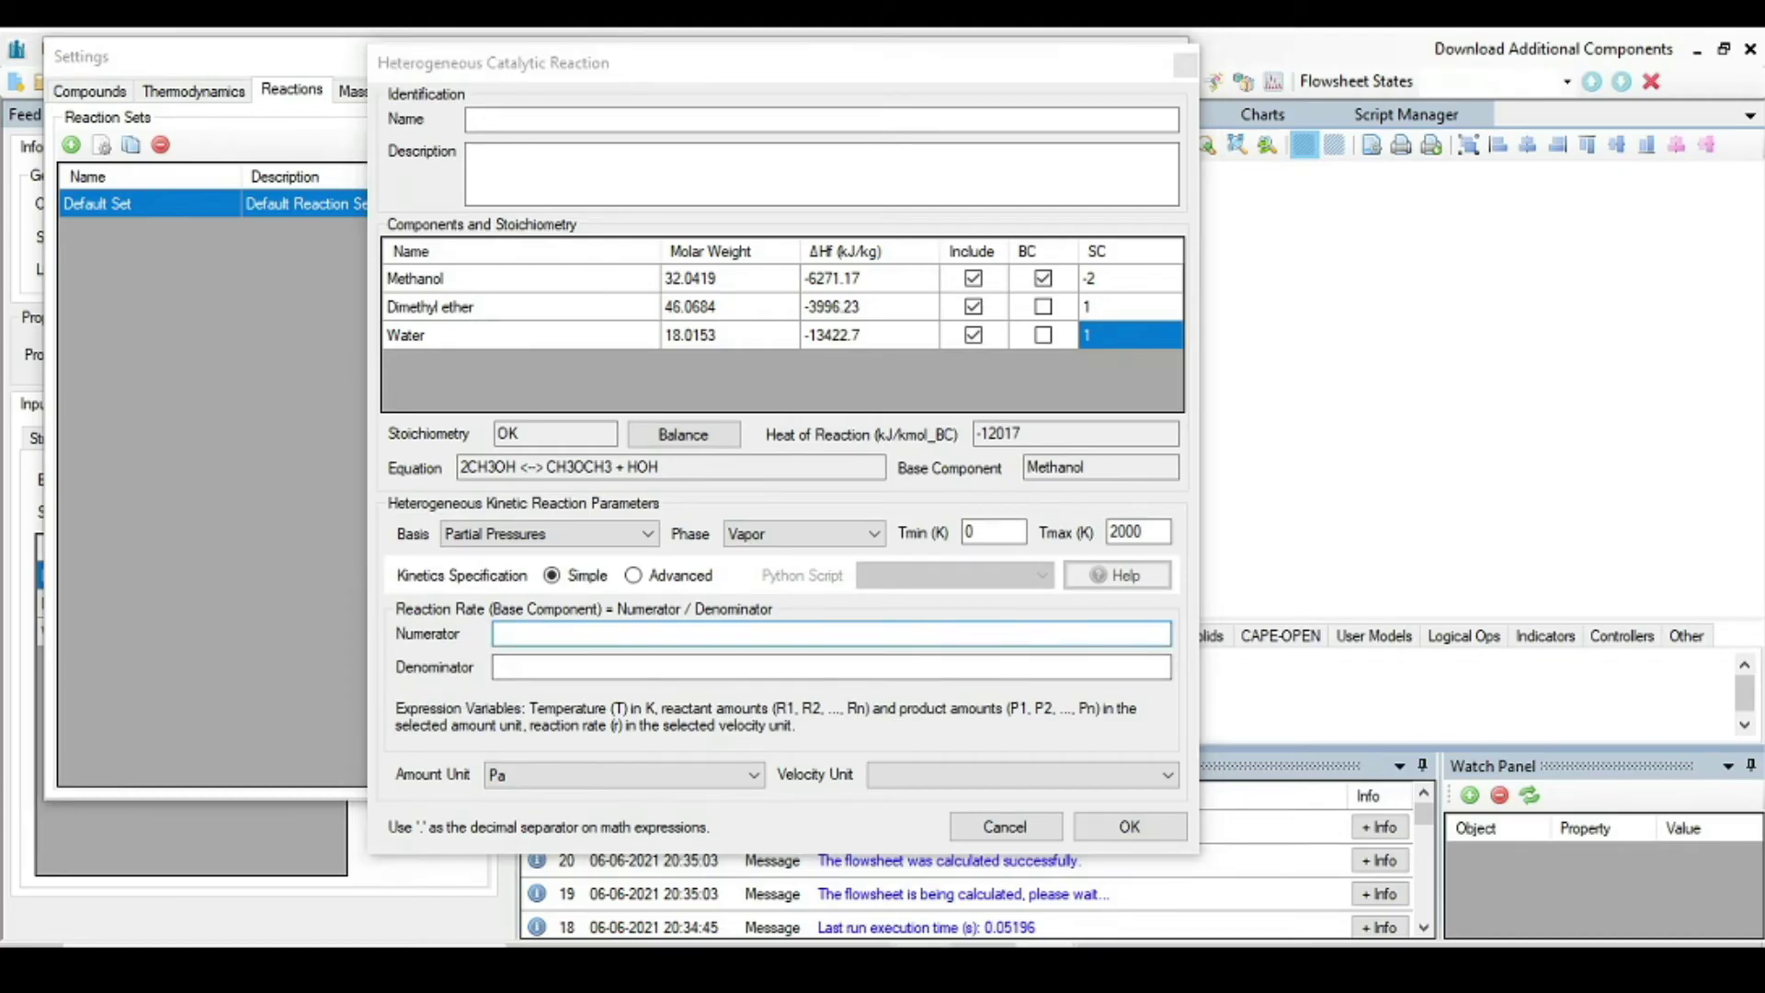
left_click(192, 786)
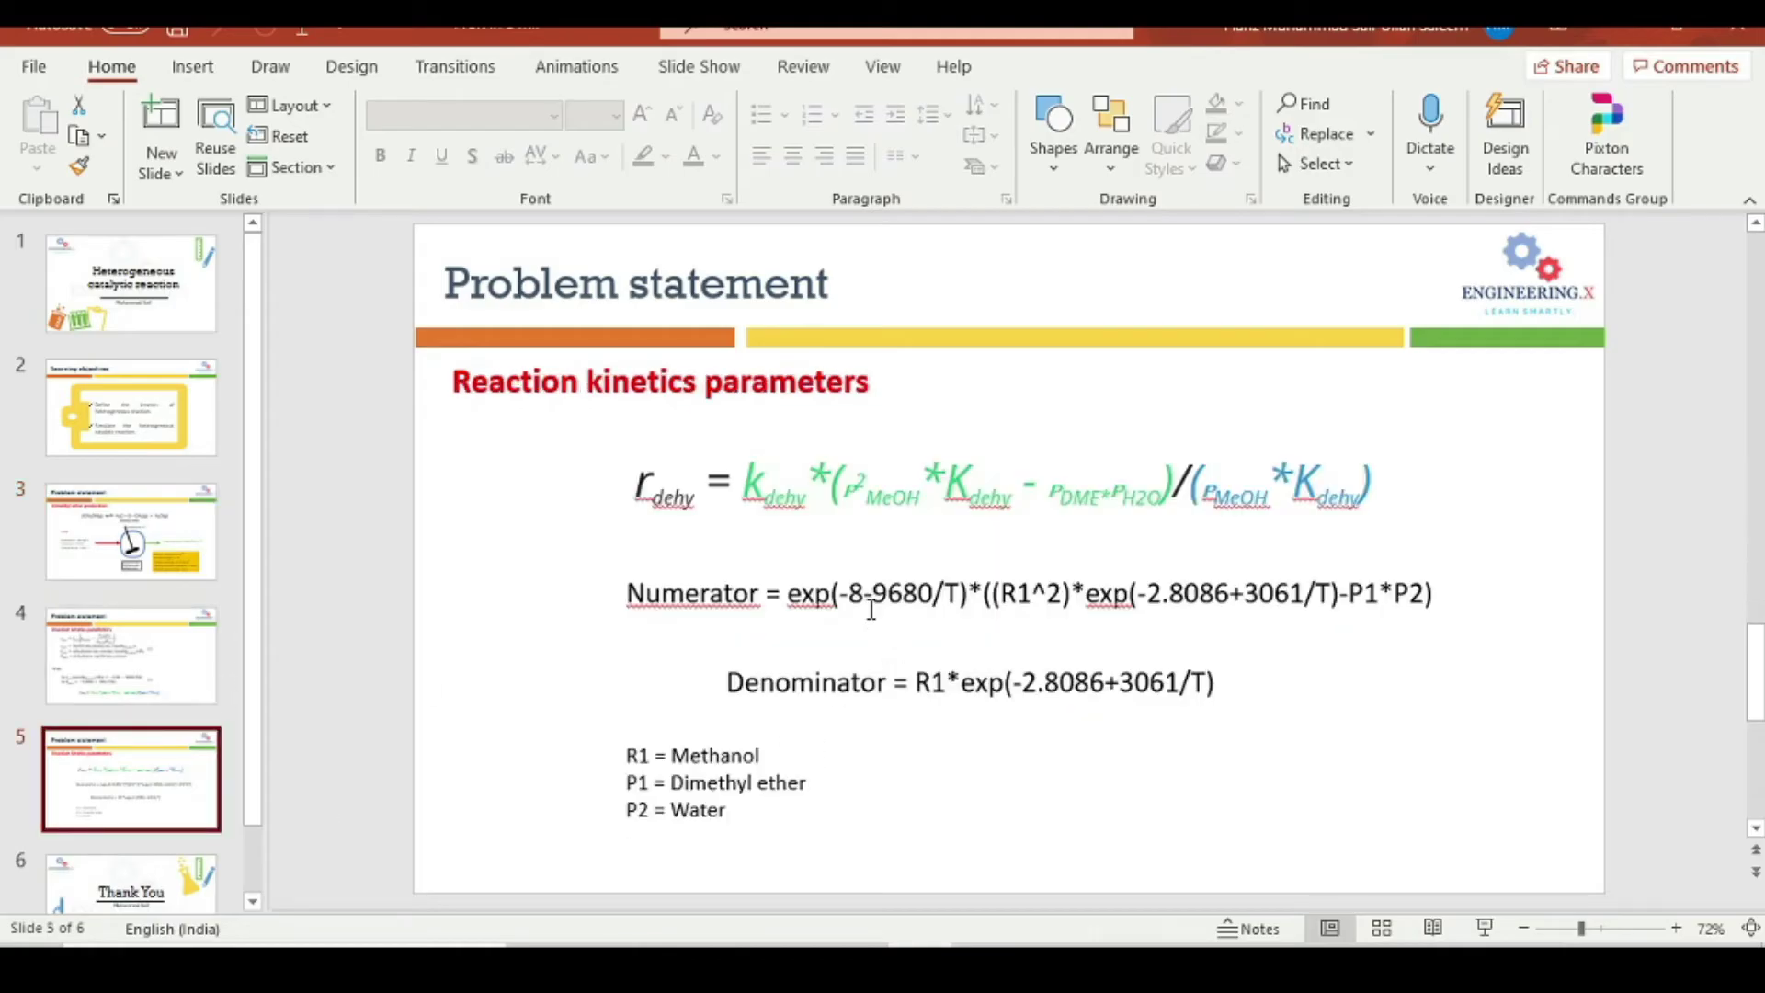
left_click(798, 597)
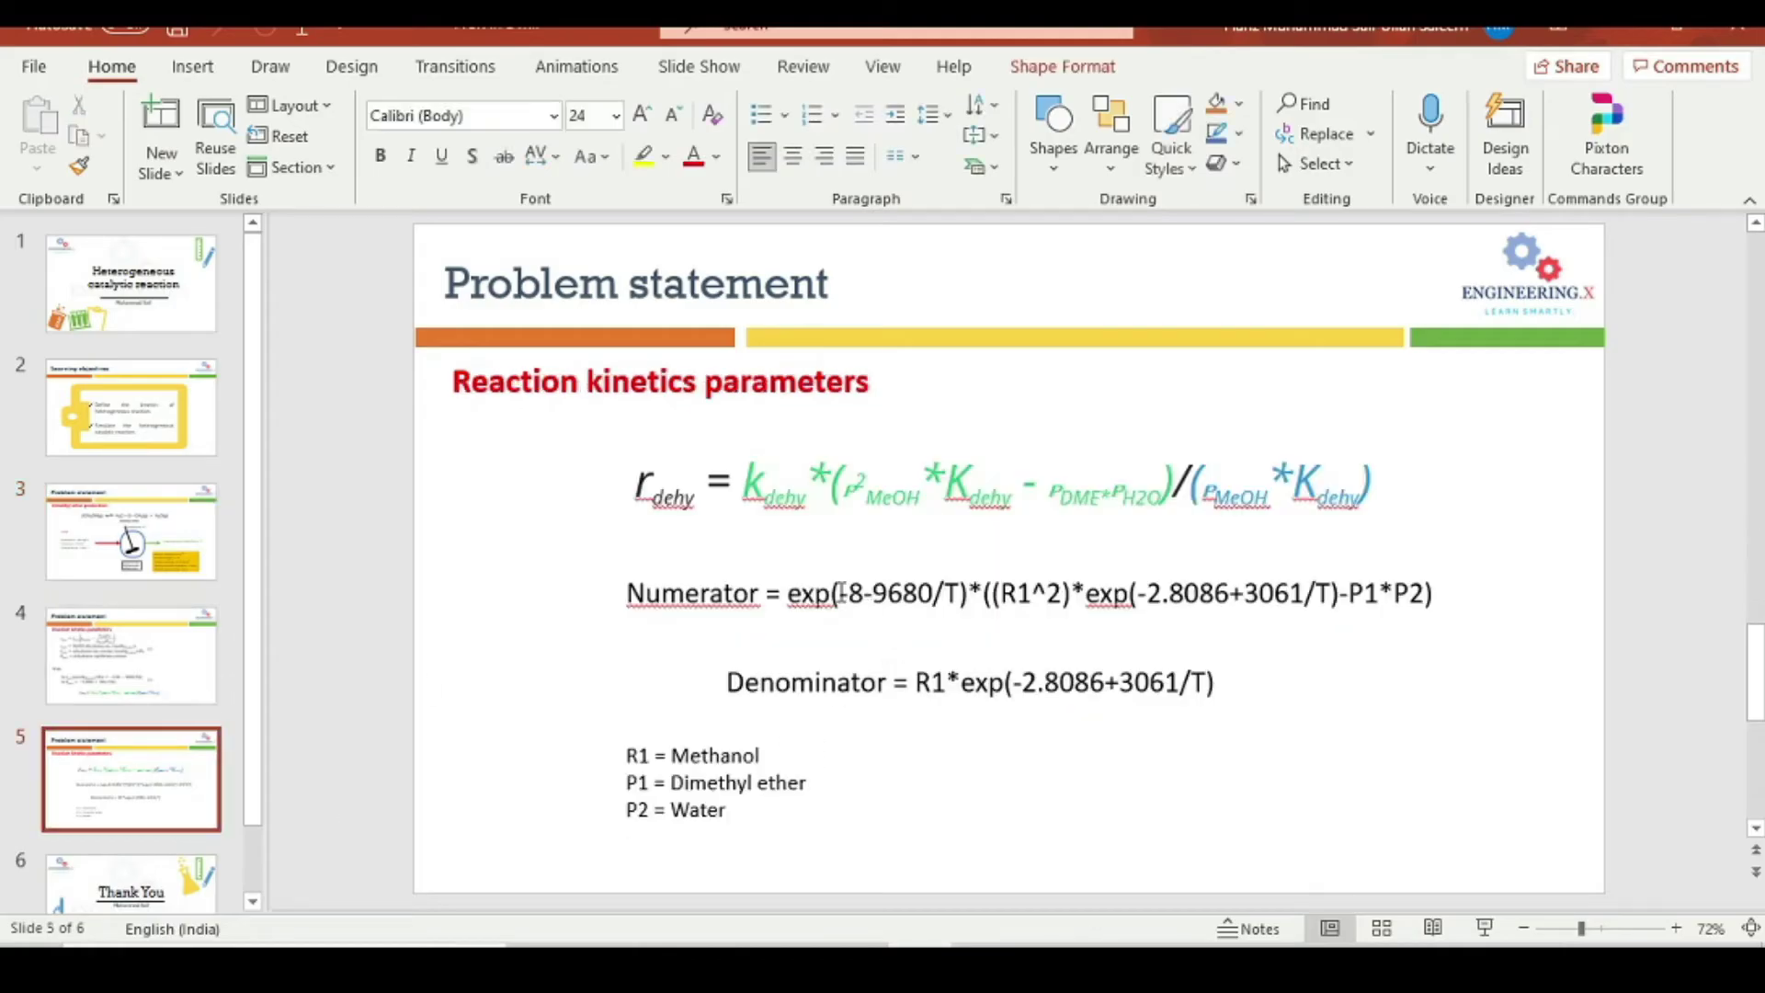
left_click_drag(793, 598, 1443, 611)
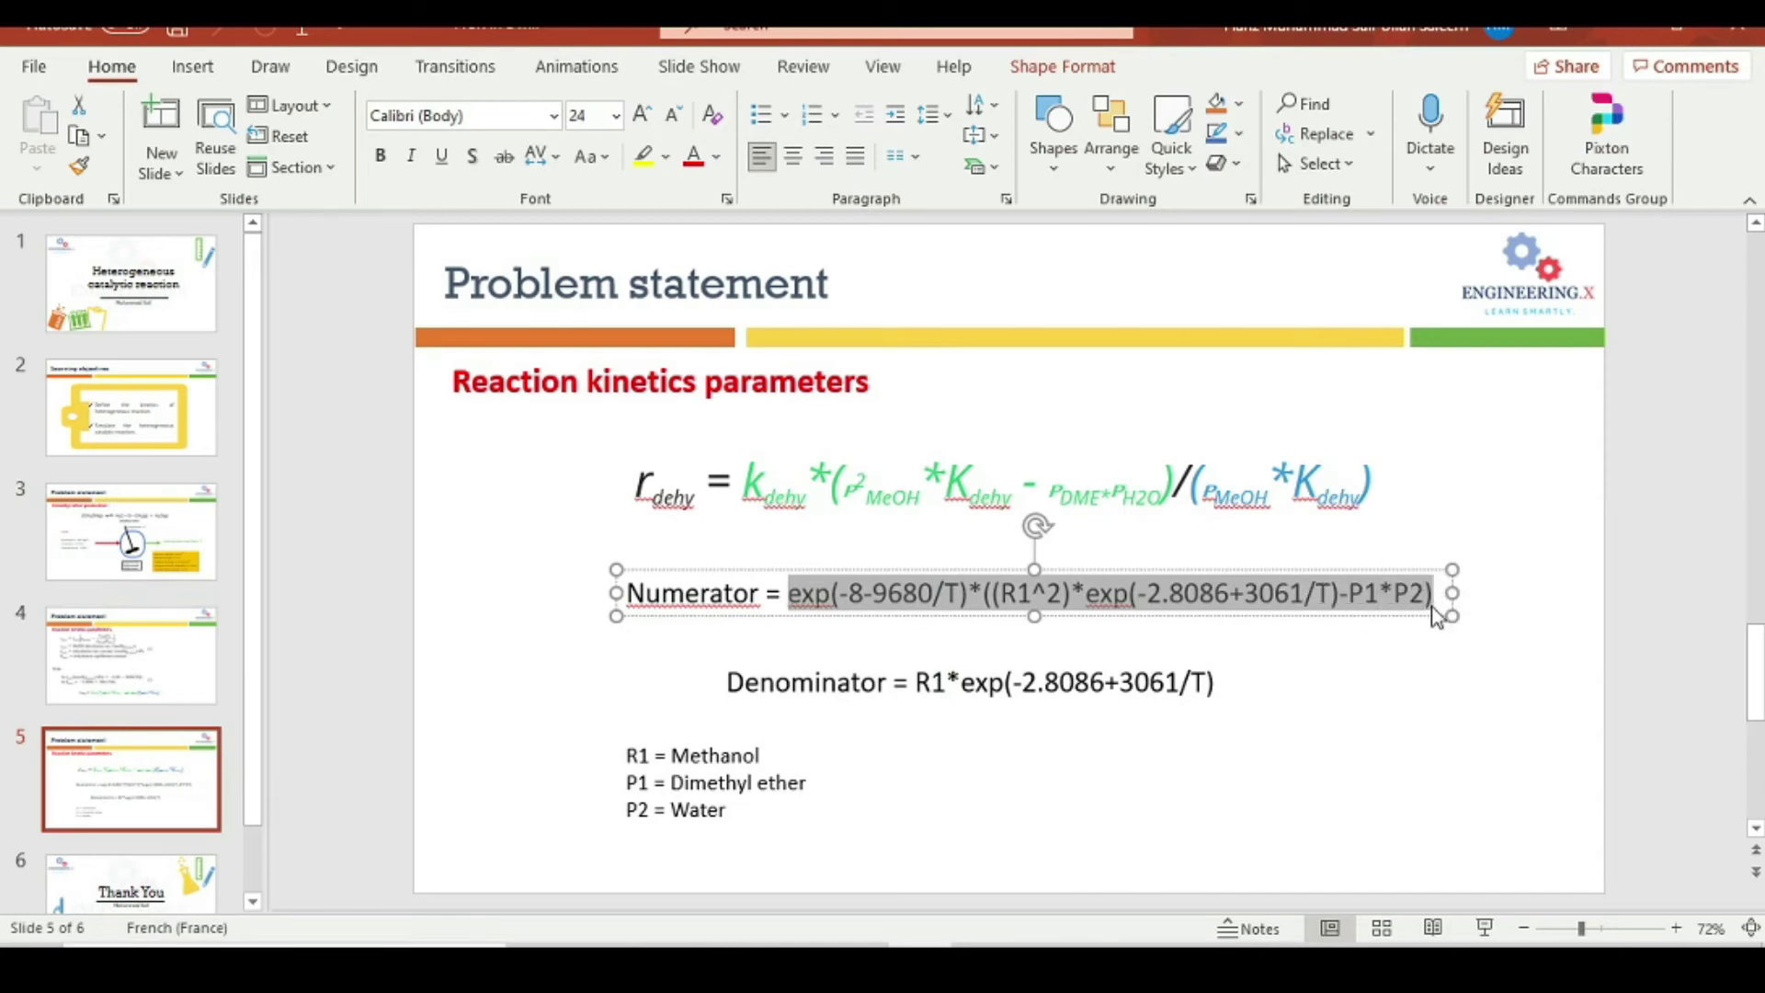
key("ctrl+c")
mouse_move(1103, 960)
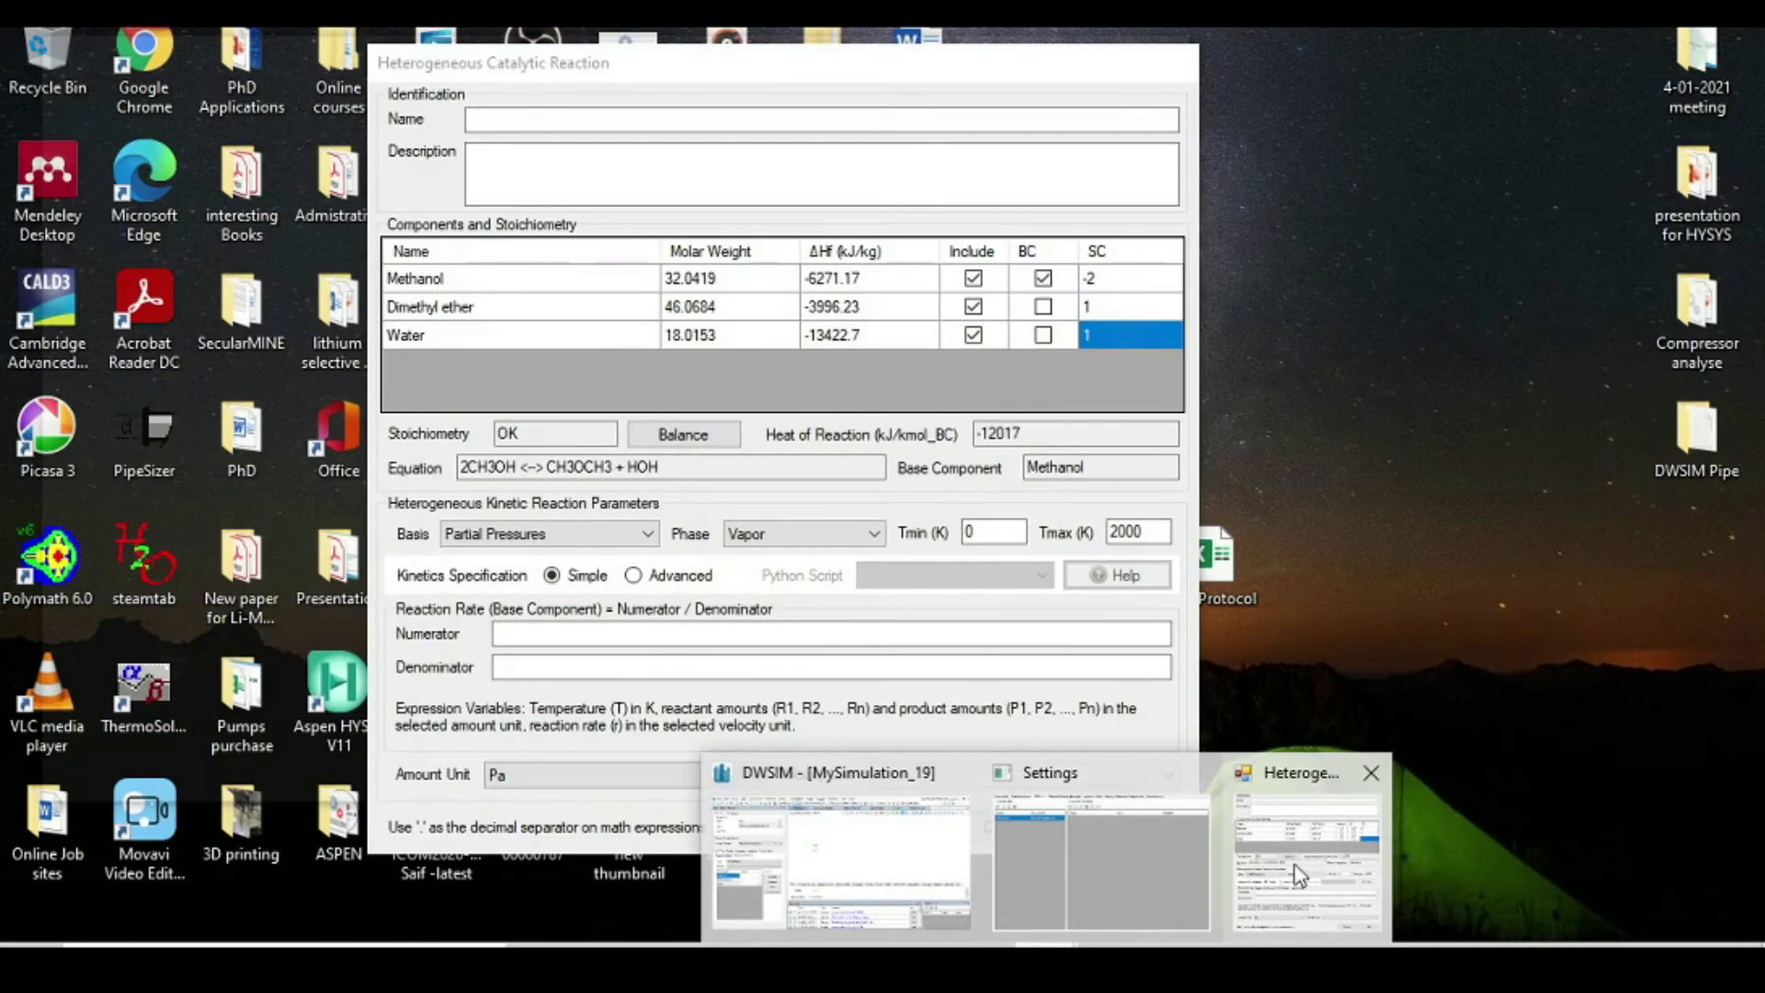
left_click(1361, 887)
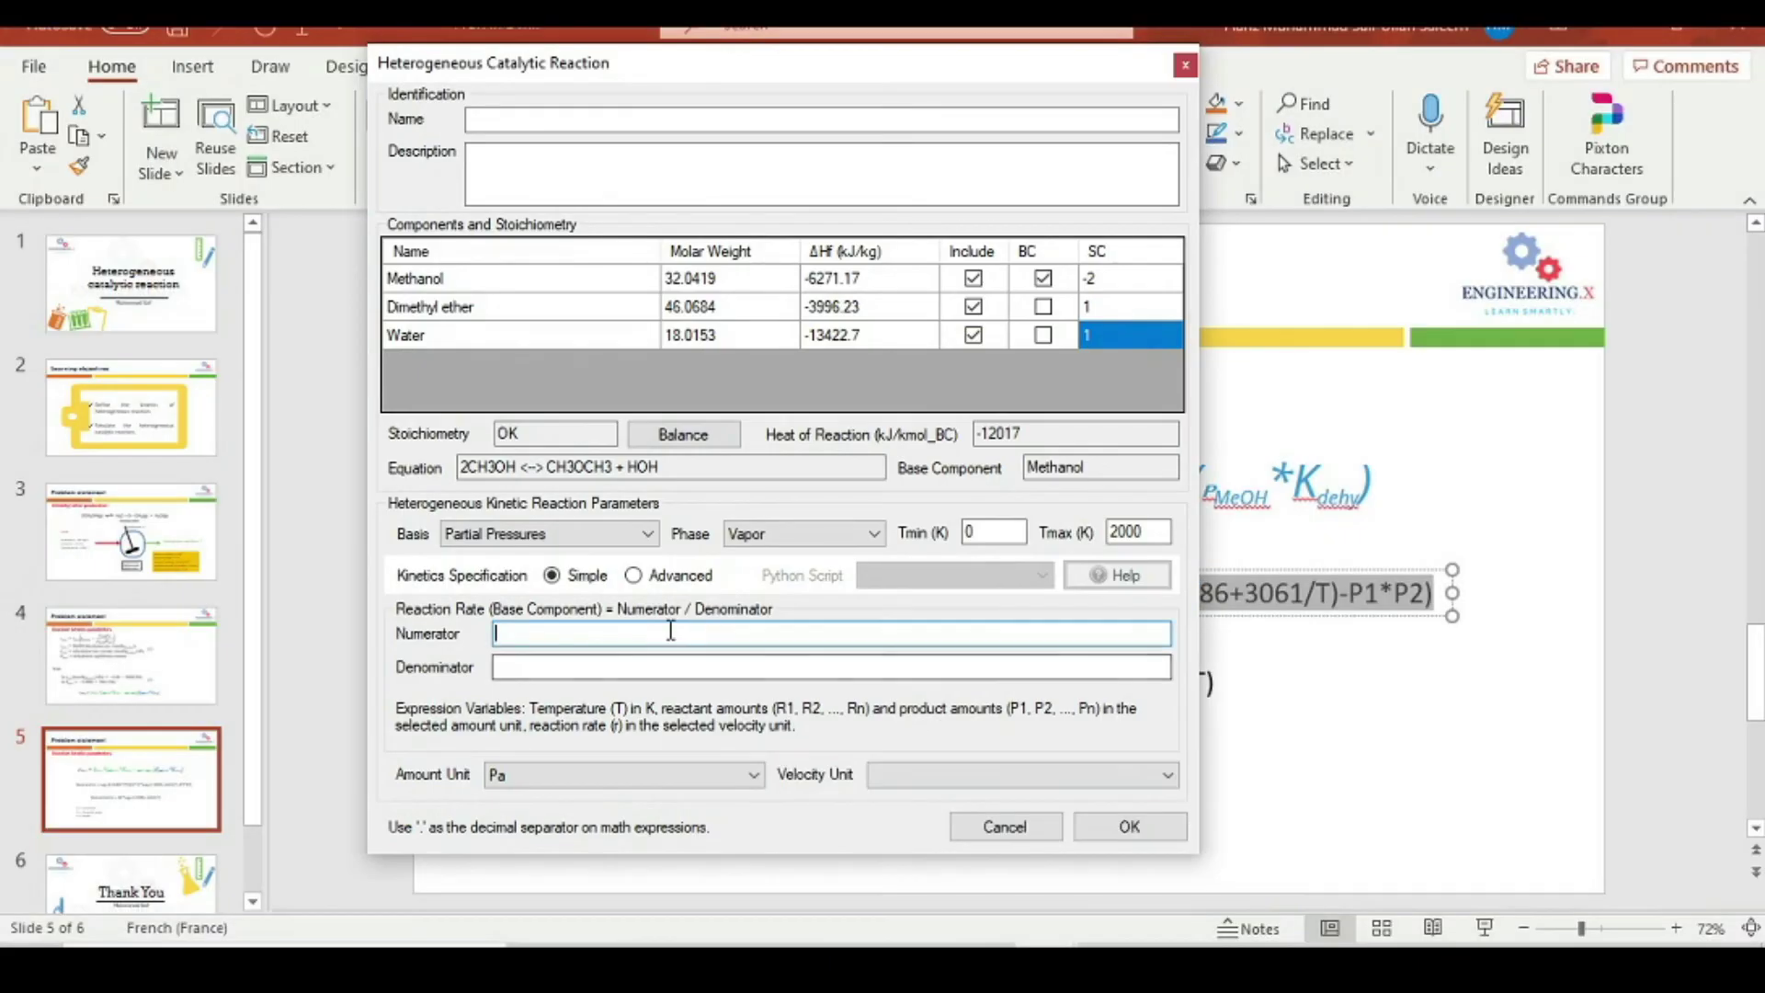
key("ctrl+v")
Copy the denominator R1*exp(-2.8086+3061/T) from the PowerPoint kinetics slide into the reaction rate denominator in DWSIM
left_click(620, 664)
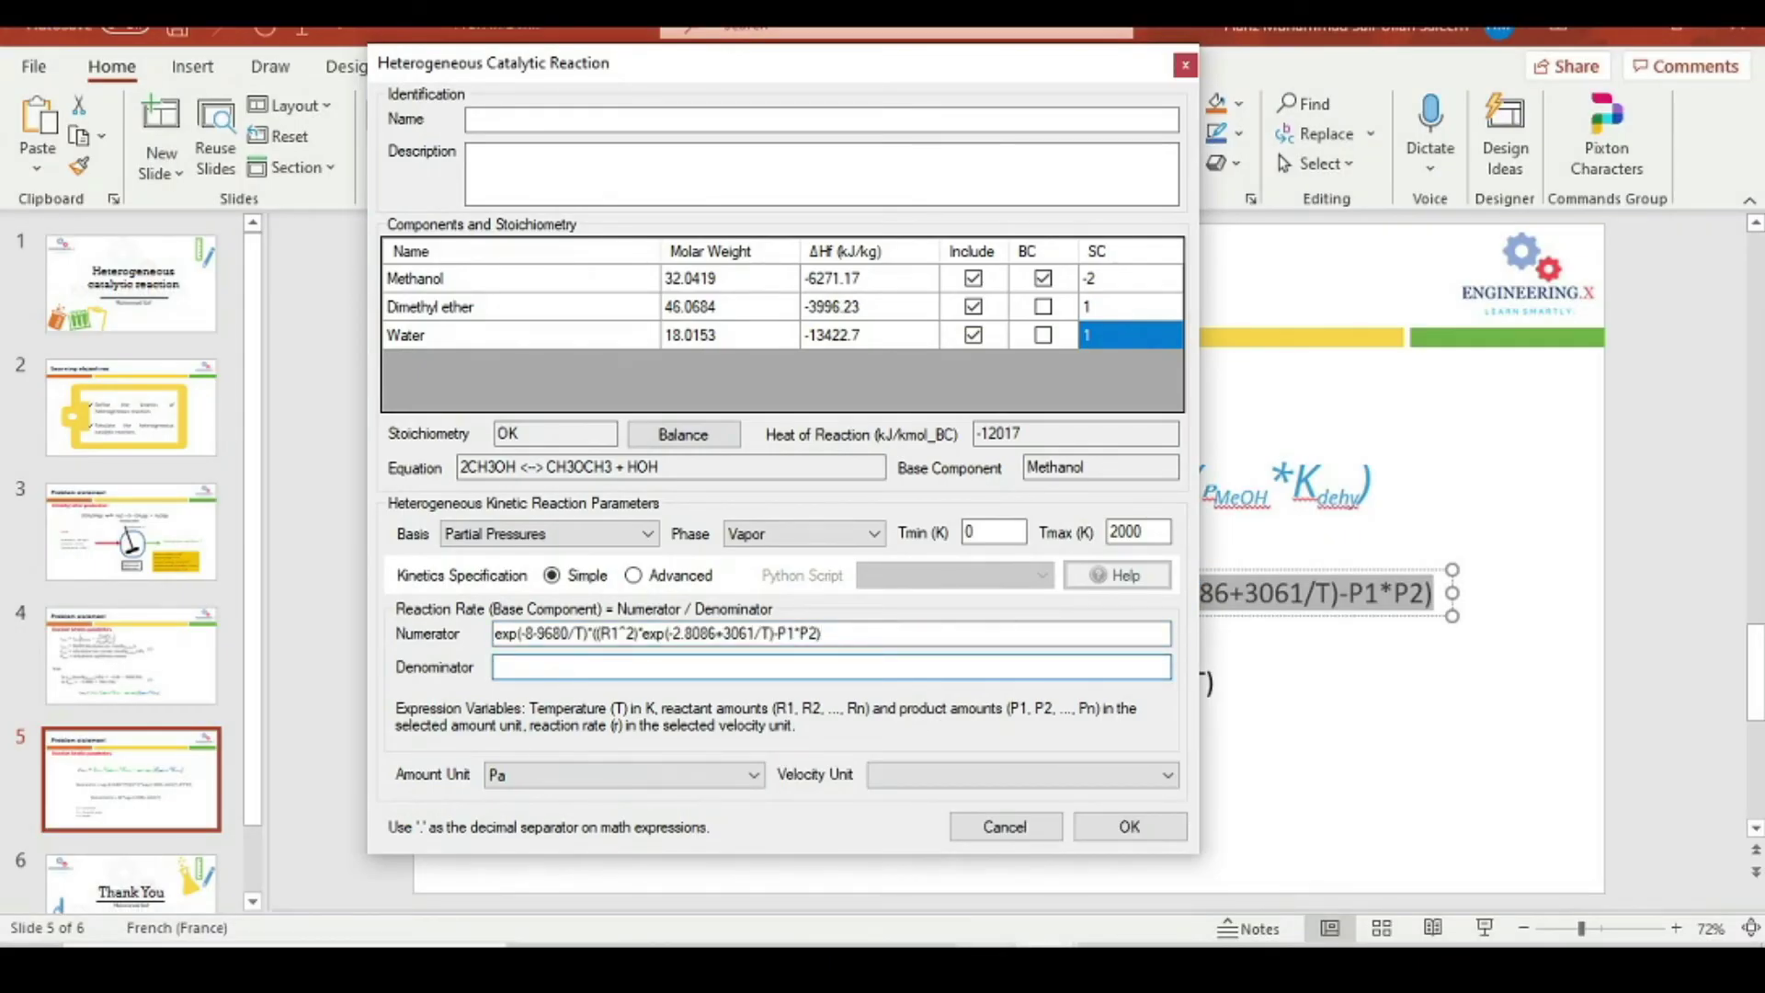
left_click(1272, 769)
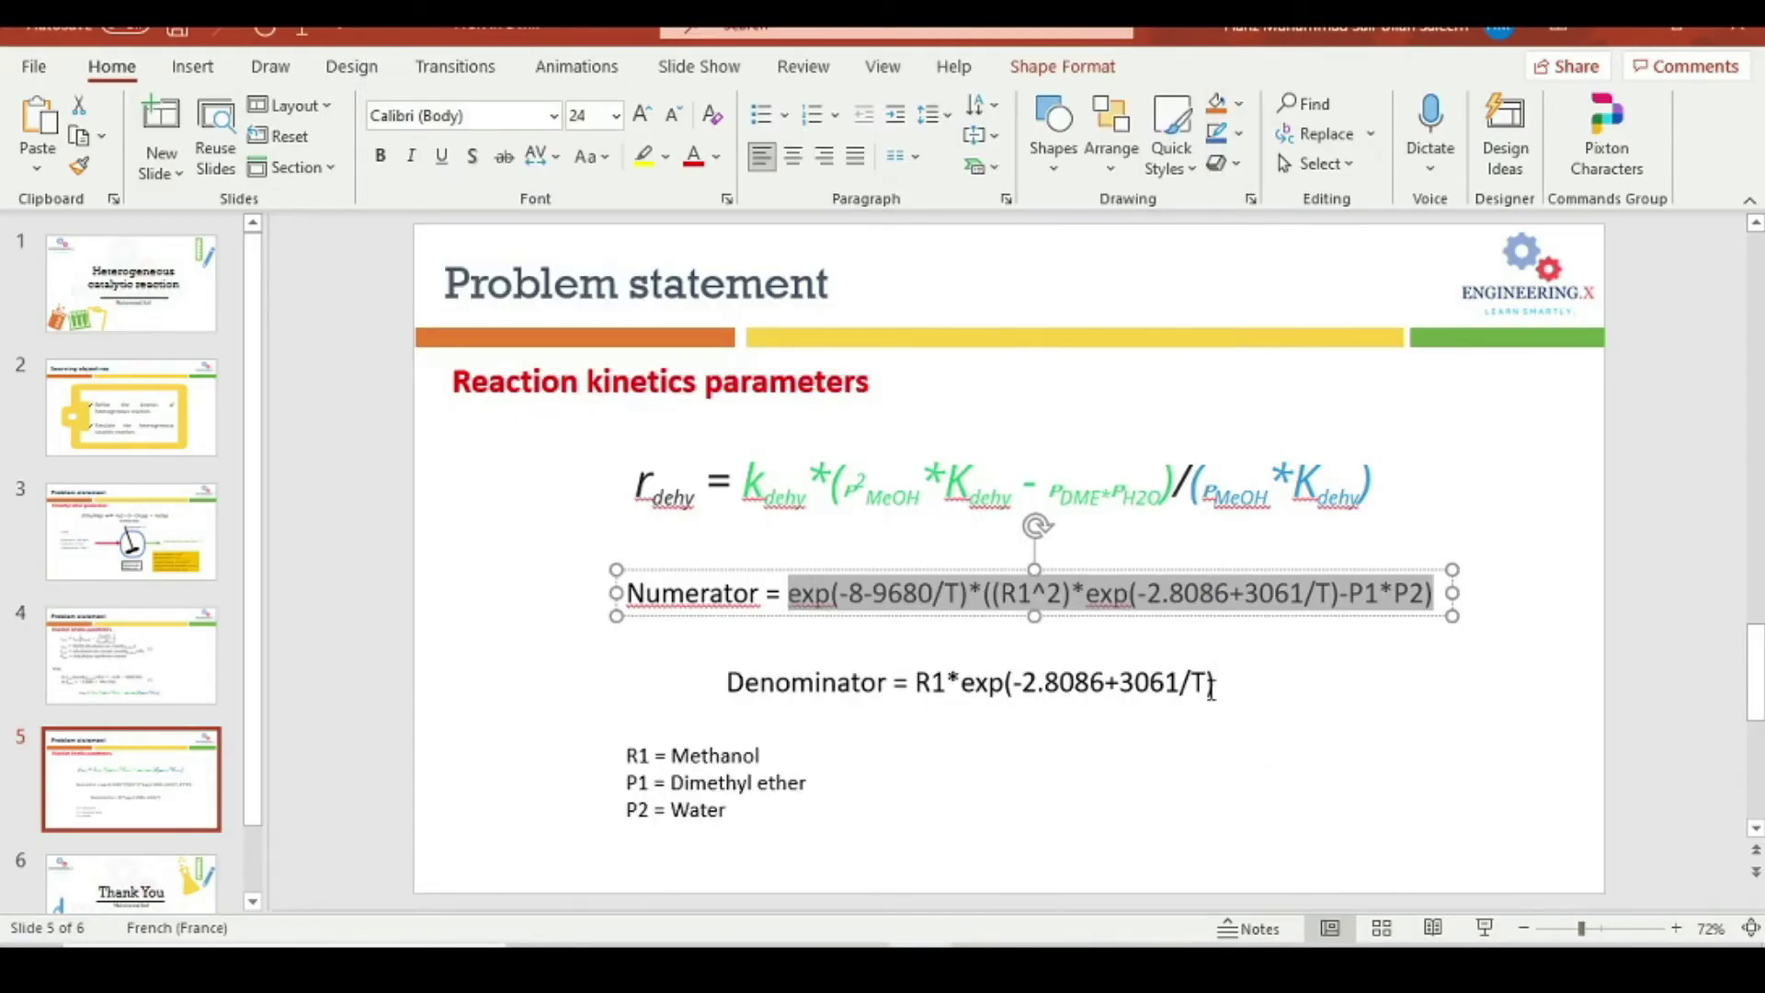
left_click_drag(914, 685, 1238, 699)
key("ctrl+c")
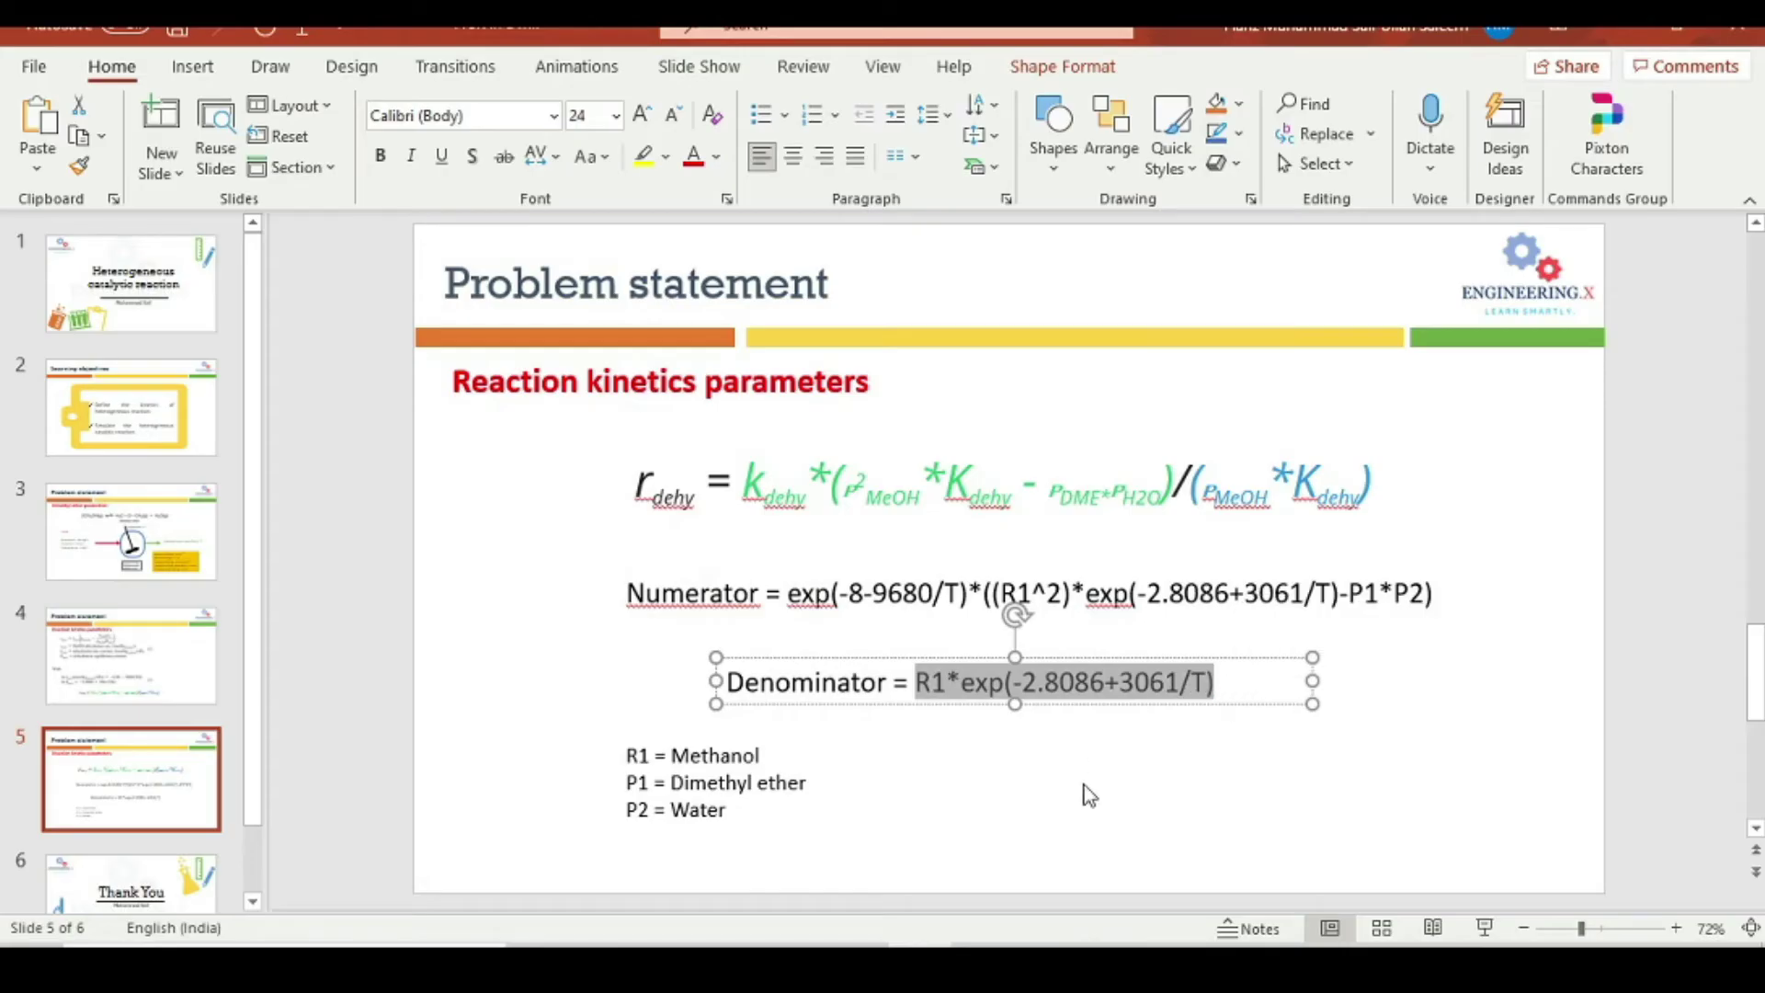
mouse_move(1049, 970)
left_click(1290, 853)
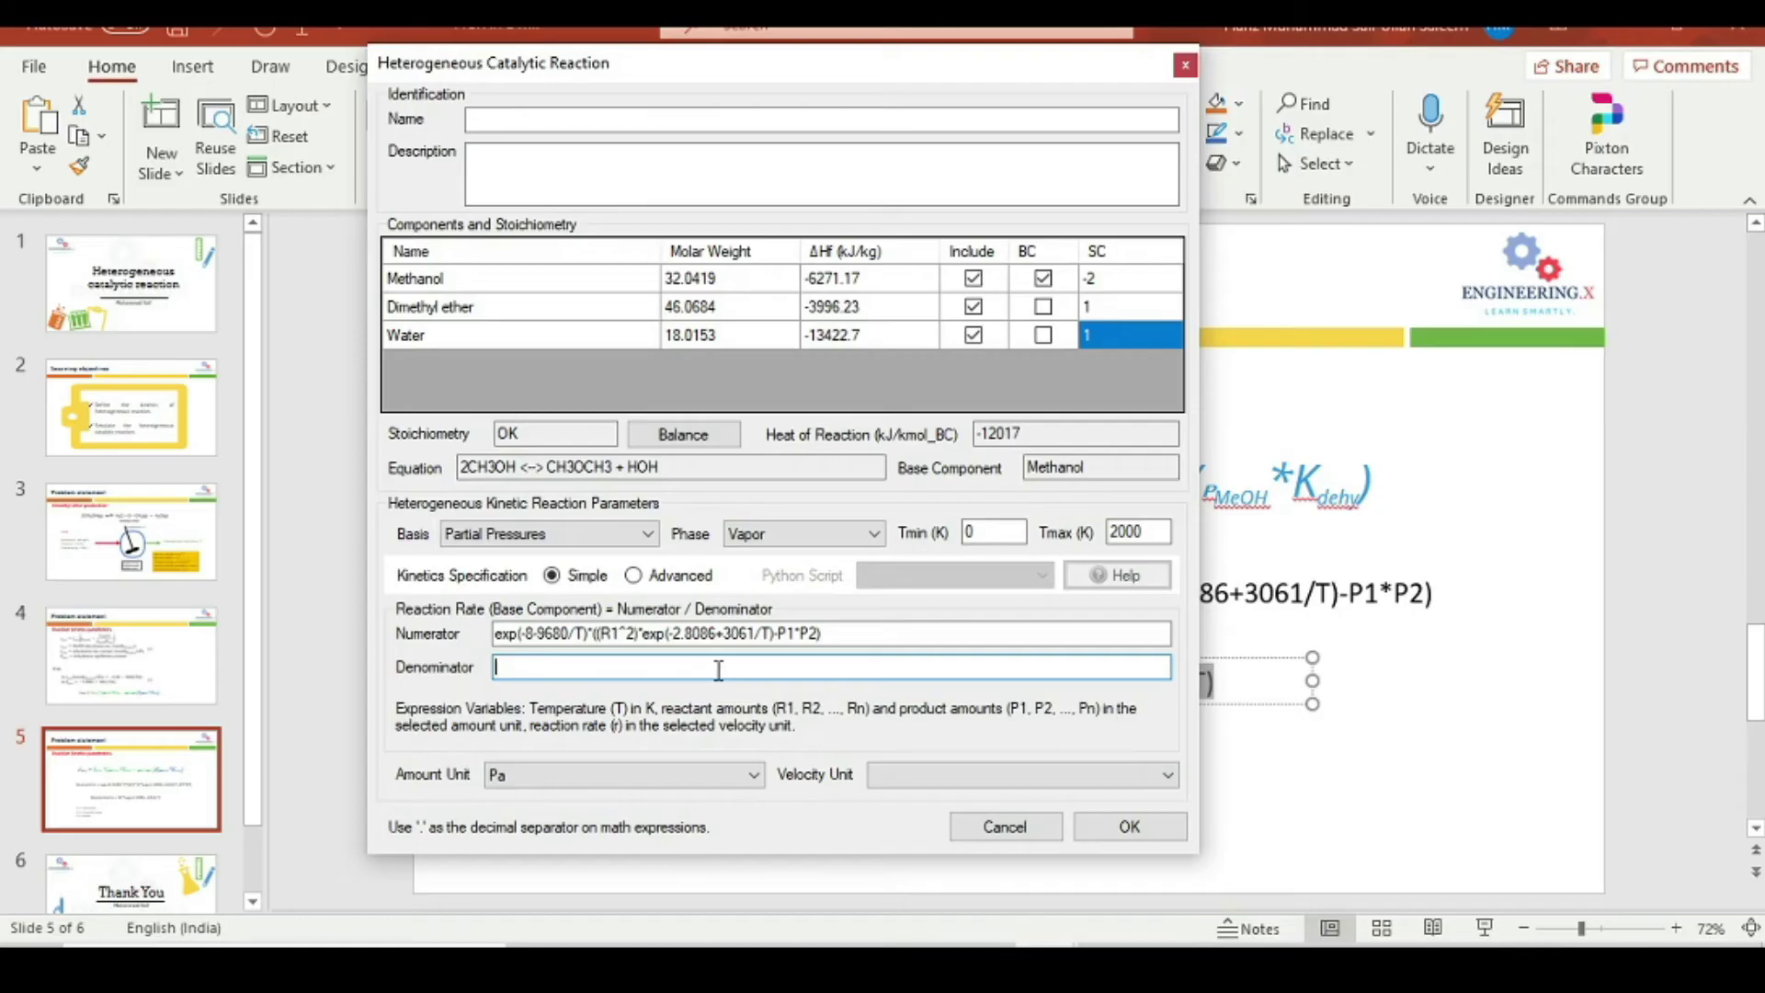
key("ctrl+v")
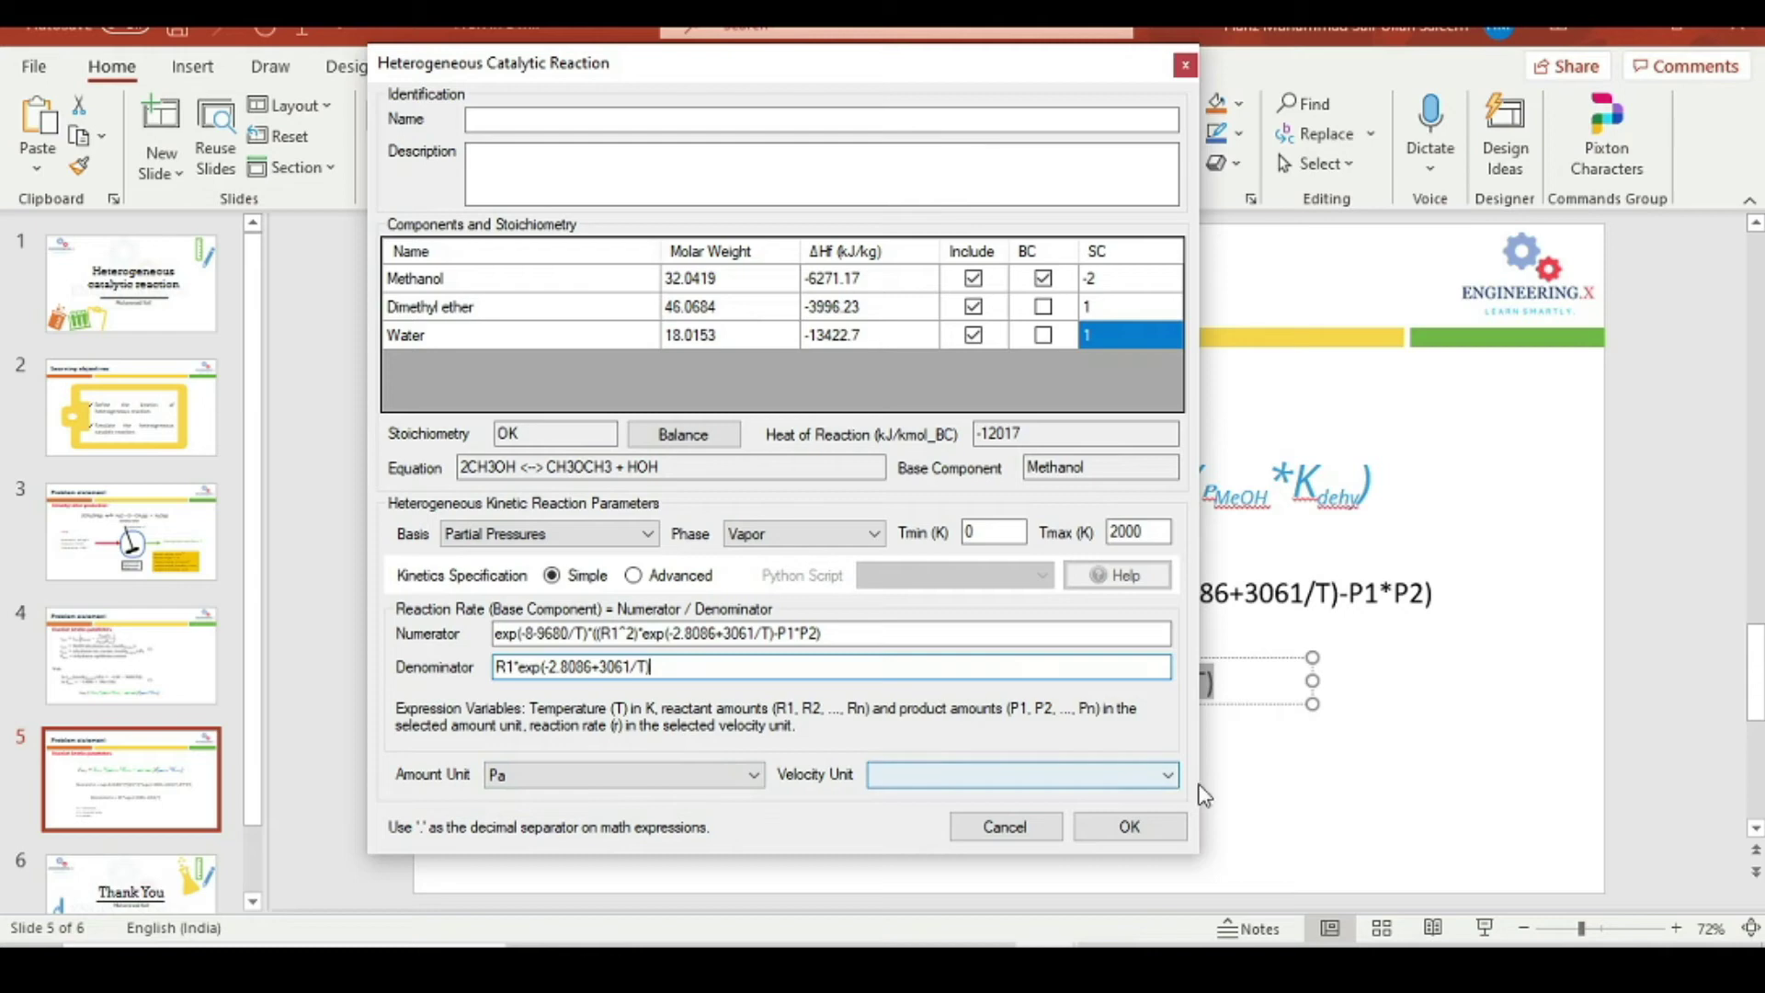
Set the reaction's velocity unit to kmol/[kg.s], keep Pa as the amount unit, and accept the reaction
left_click(1168, 777)
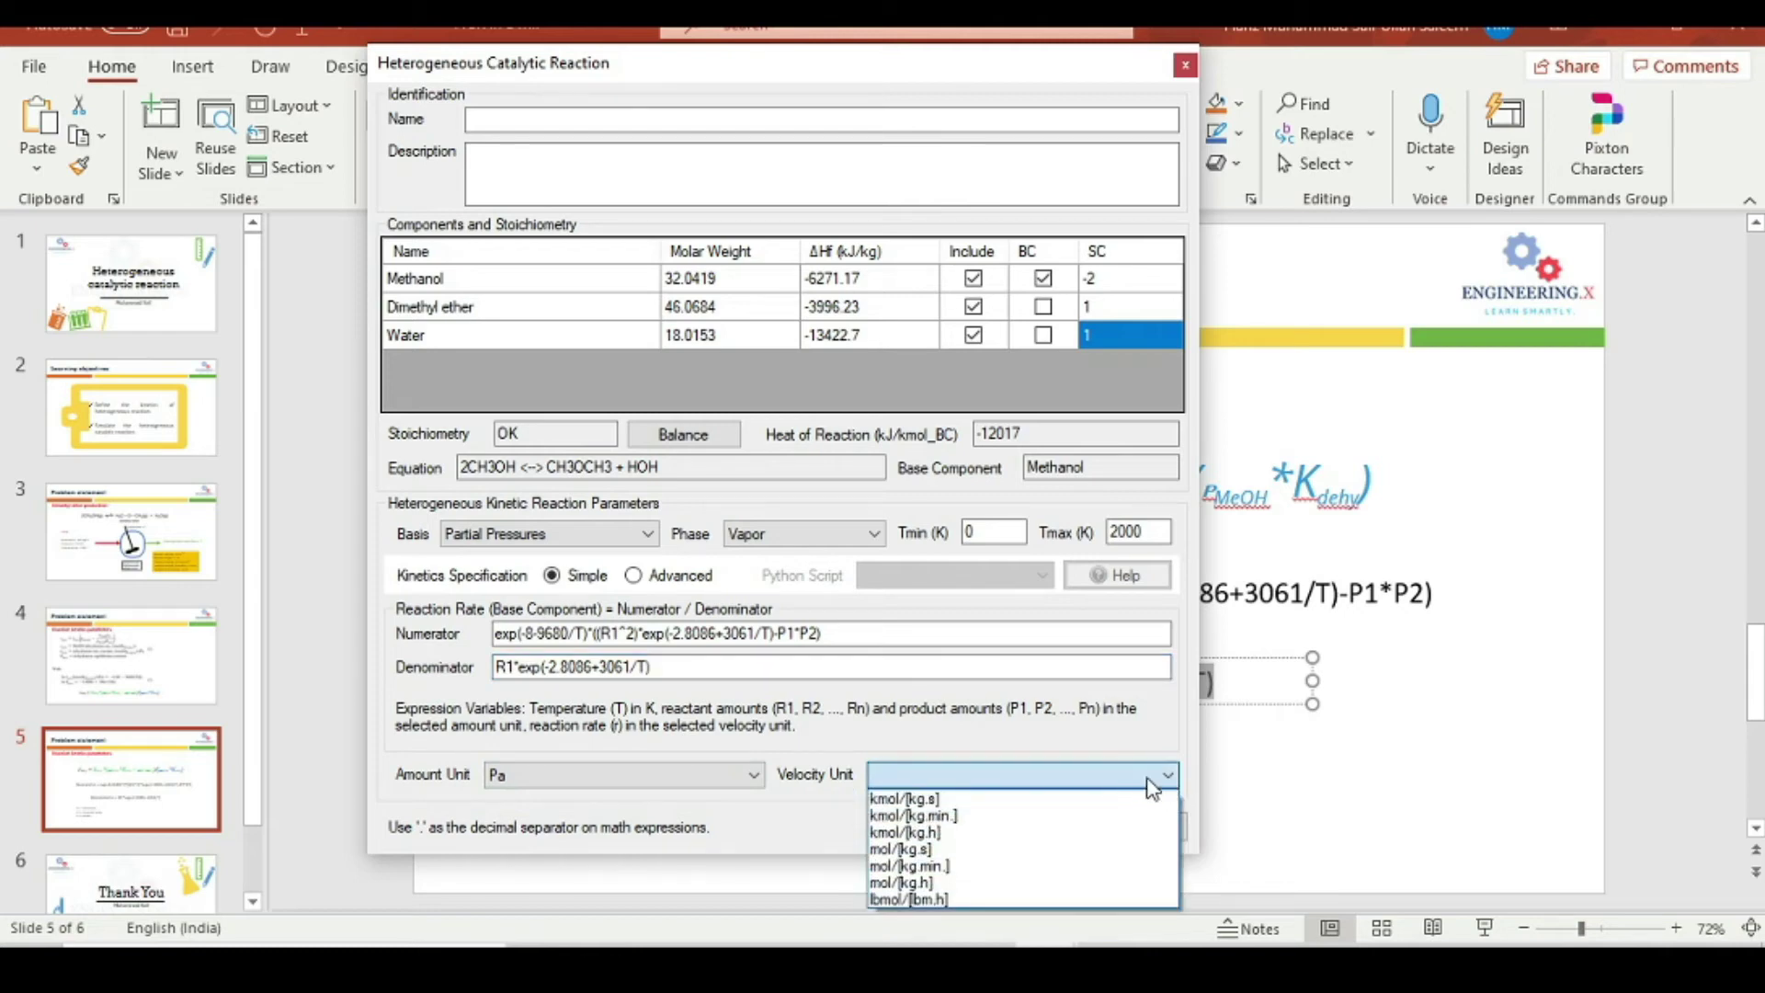
left_click(1054, 799)
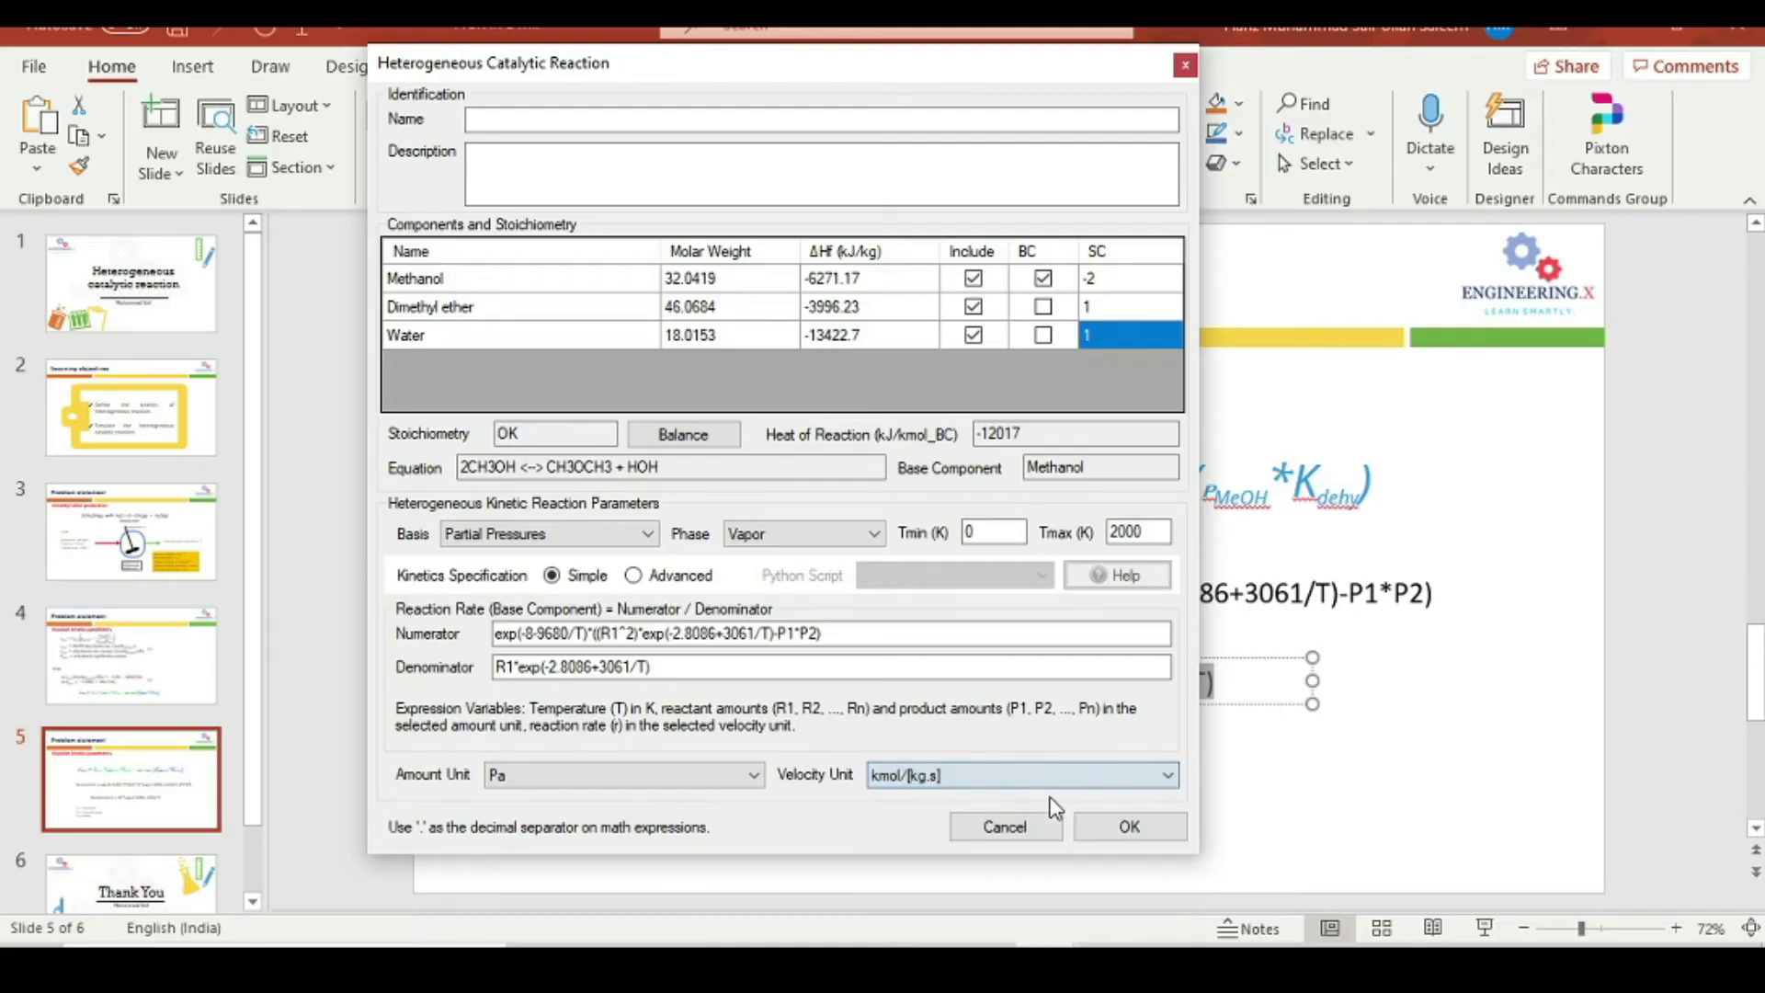
left_click(1121, 832)
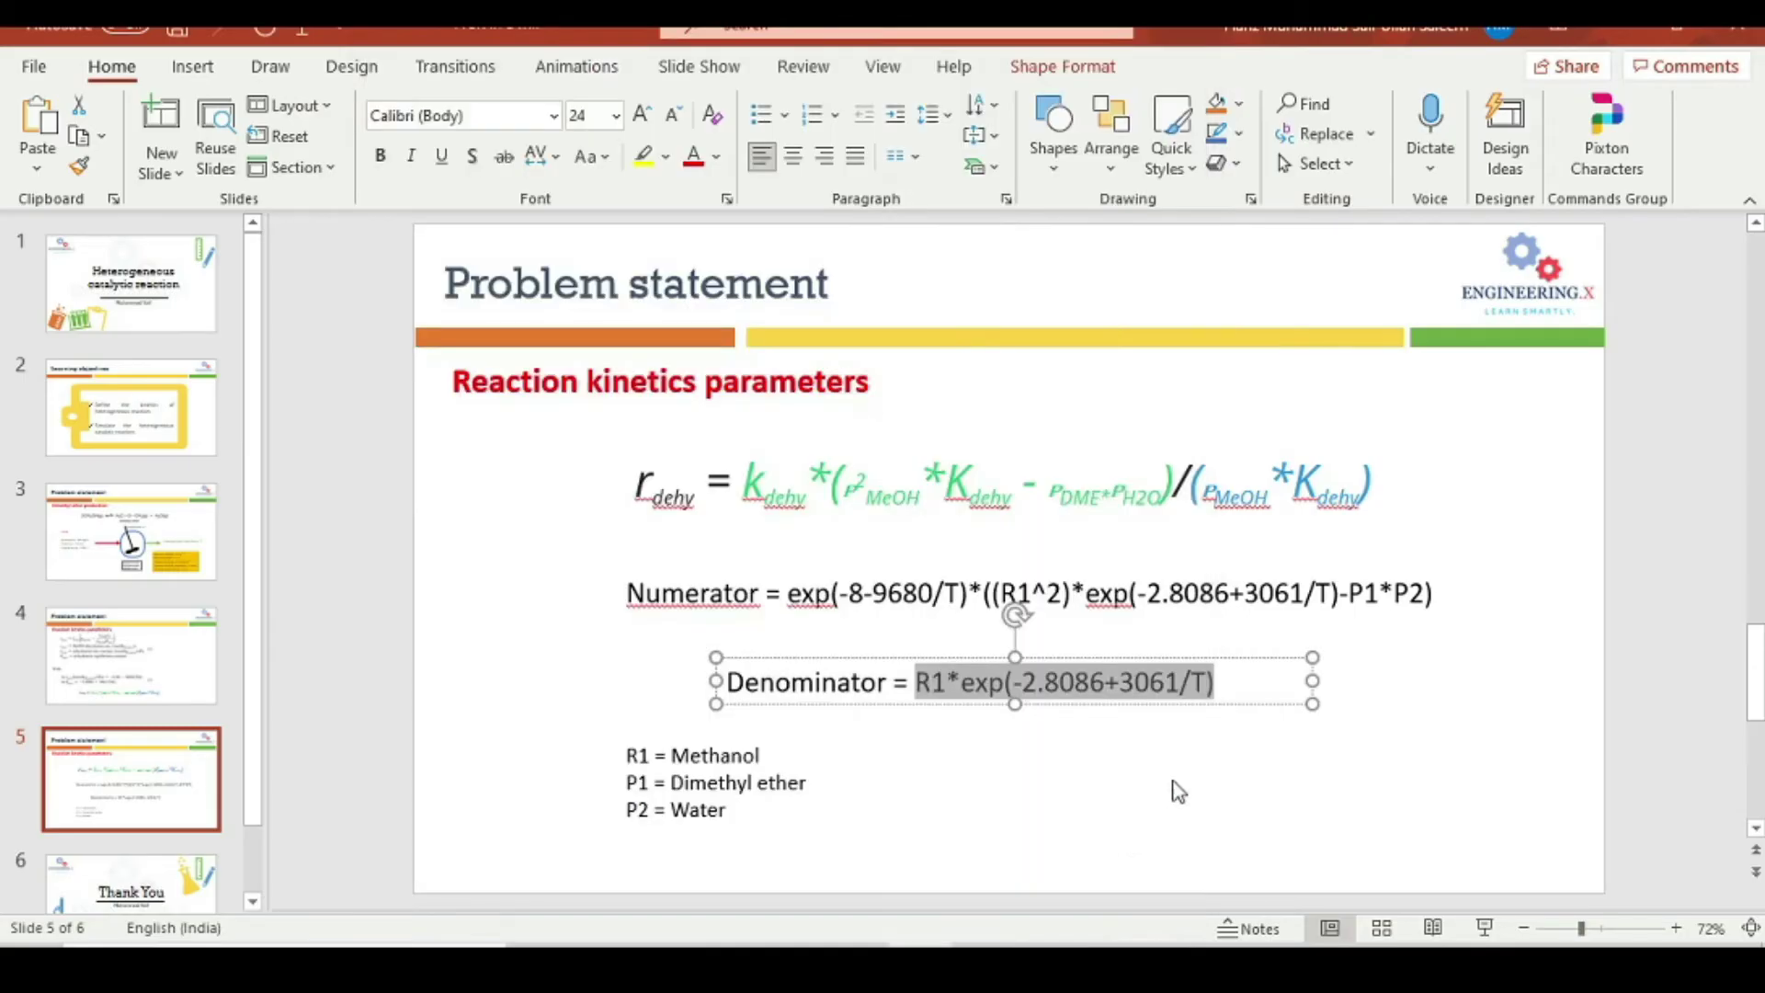
Review the dehydration rate equation and its units on PowerPoint slide 4, and close the simulation settings in DWSIM
left_click(130, 655)
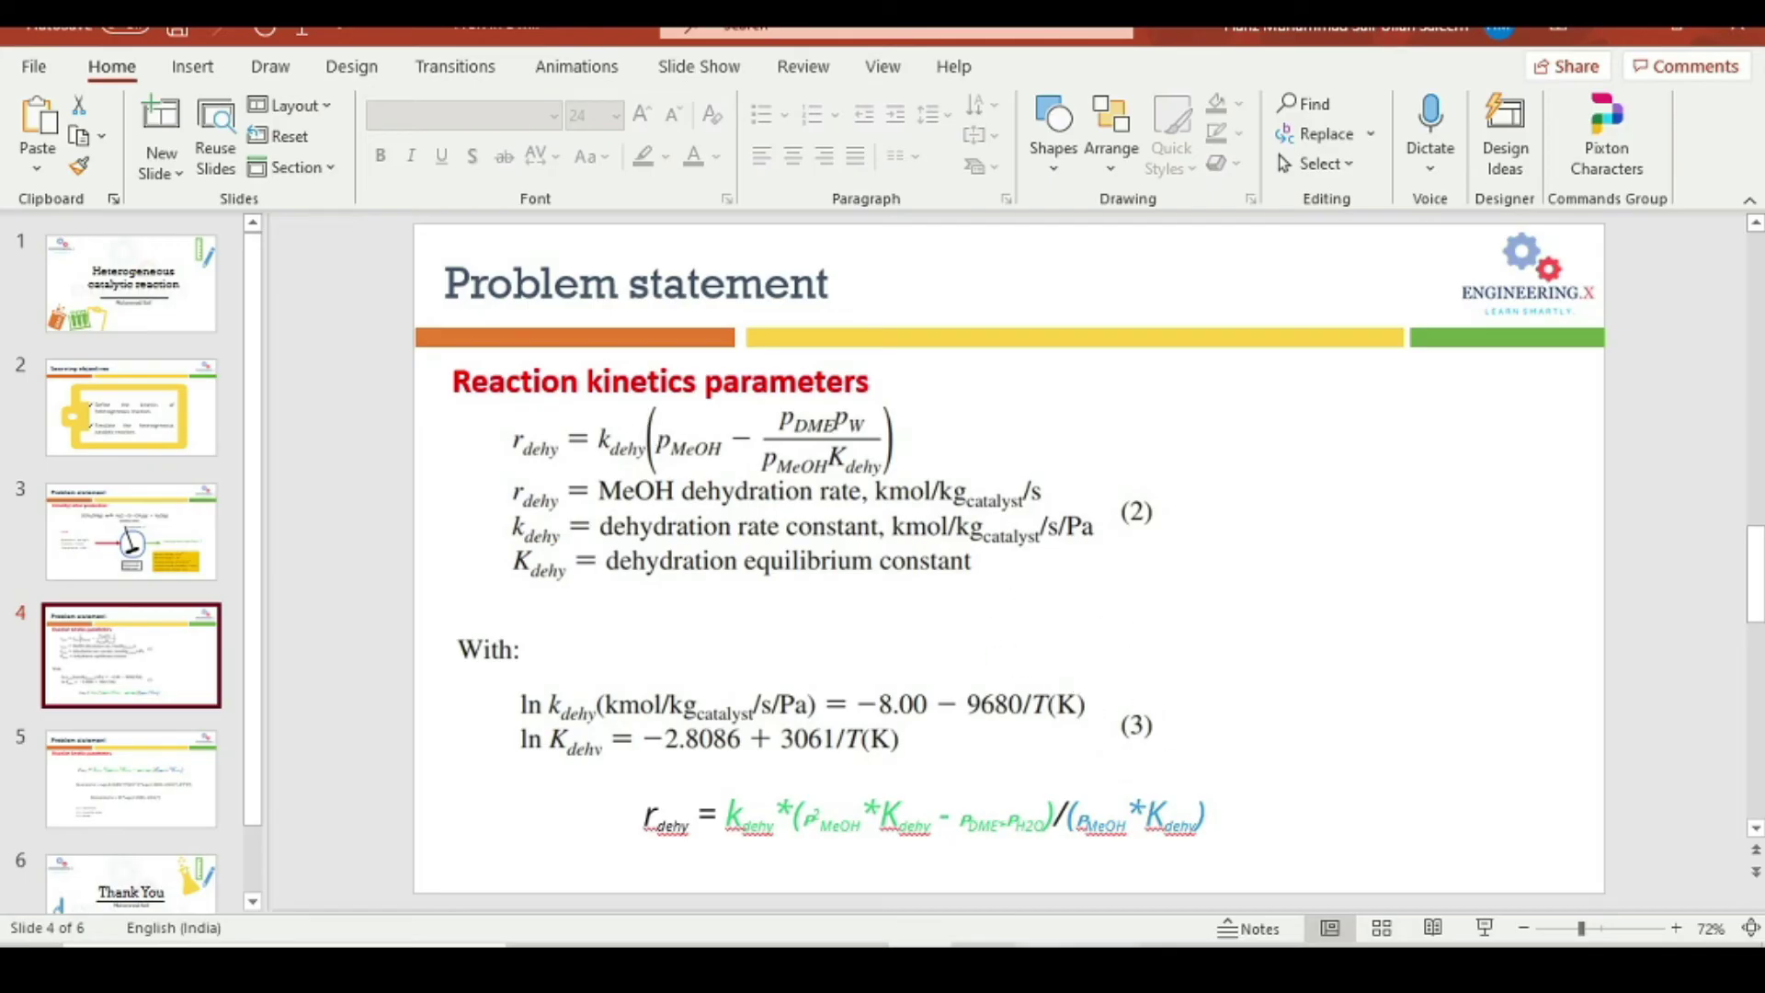
left_click(919, 836)
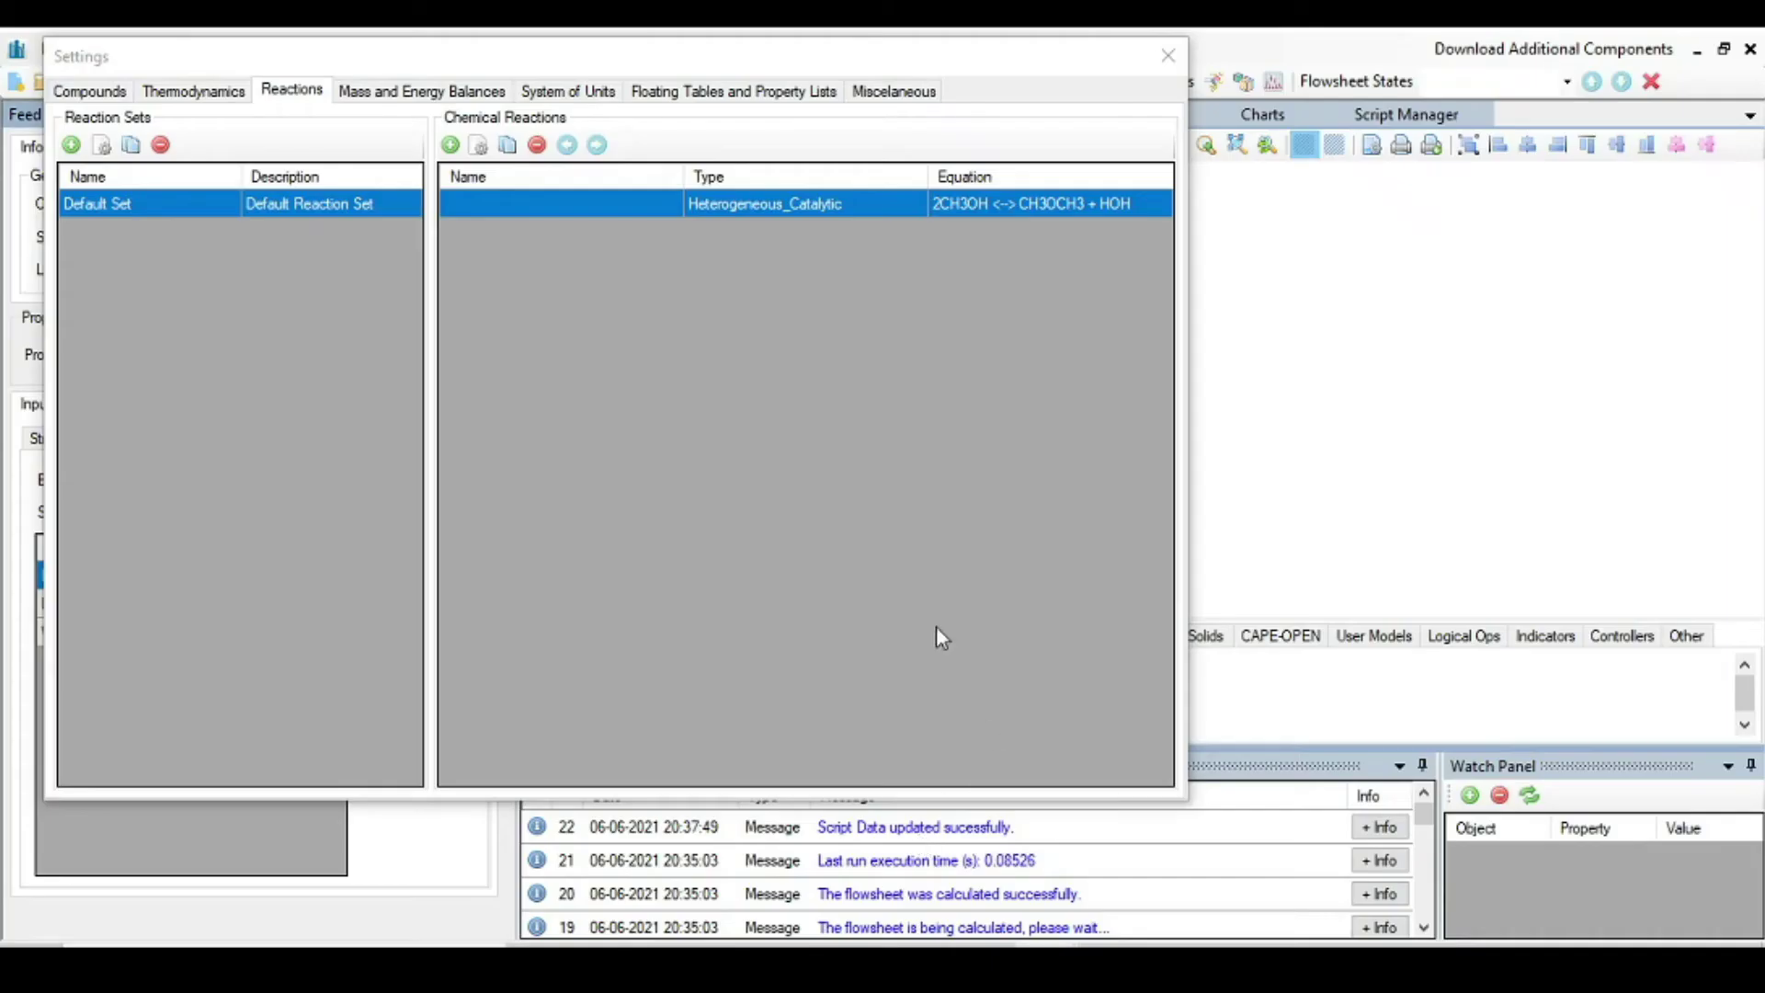
left_click(1153, 871)
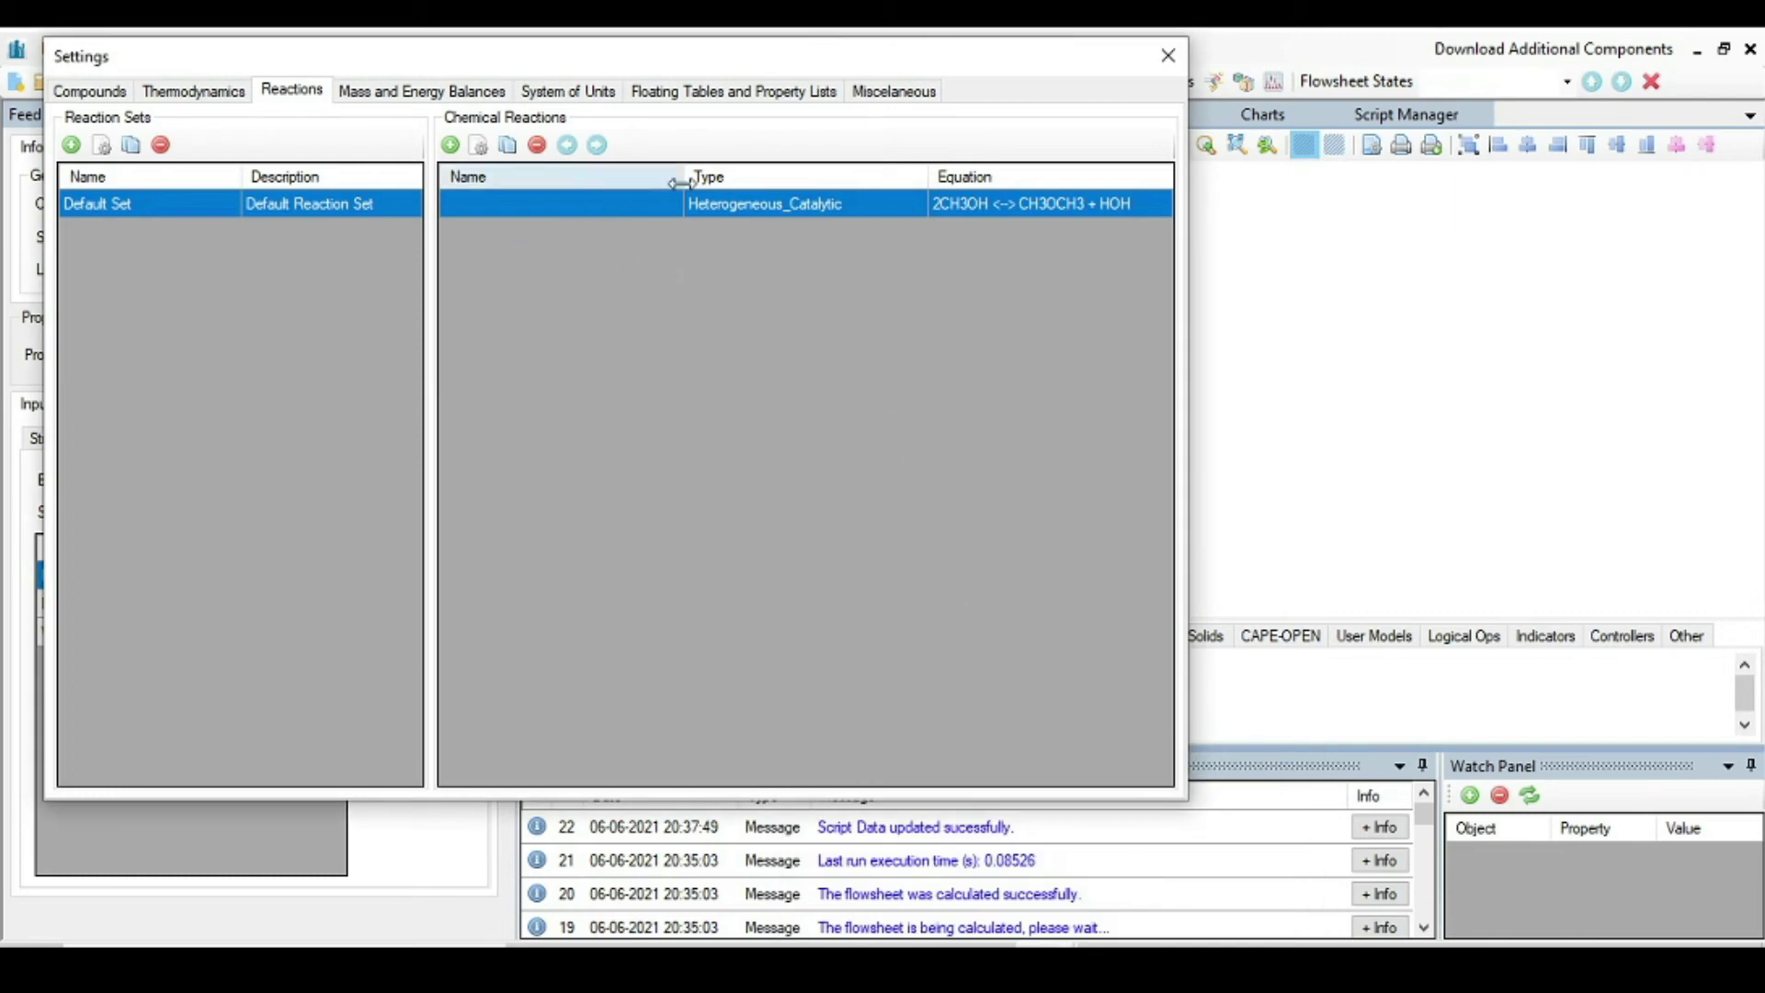
left_click(1167, 55)
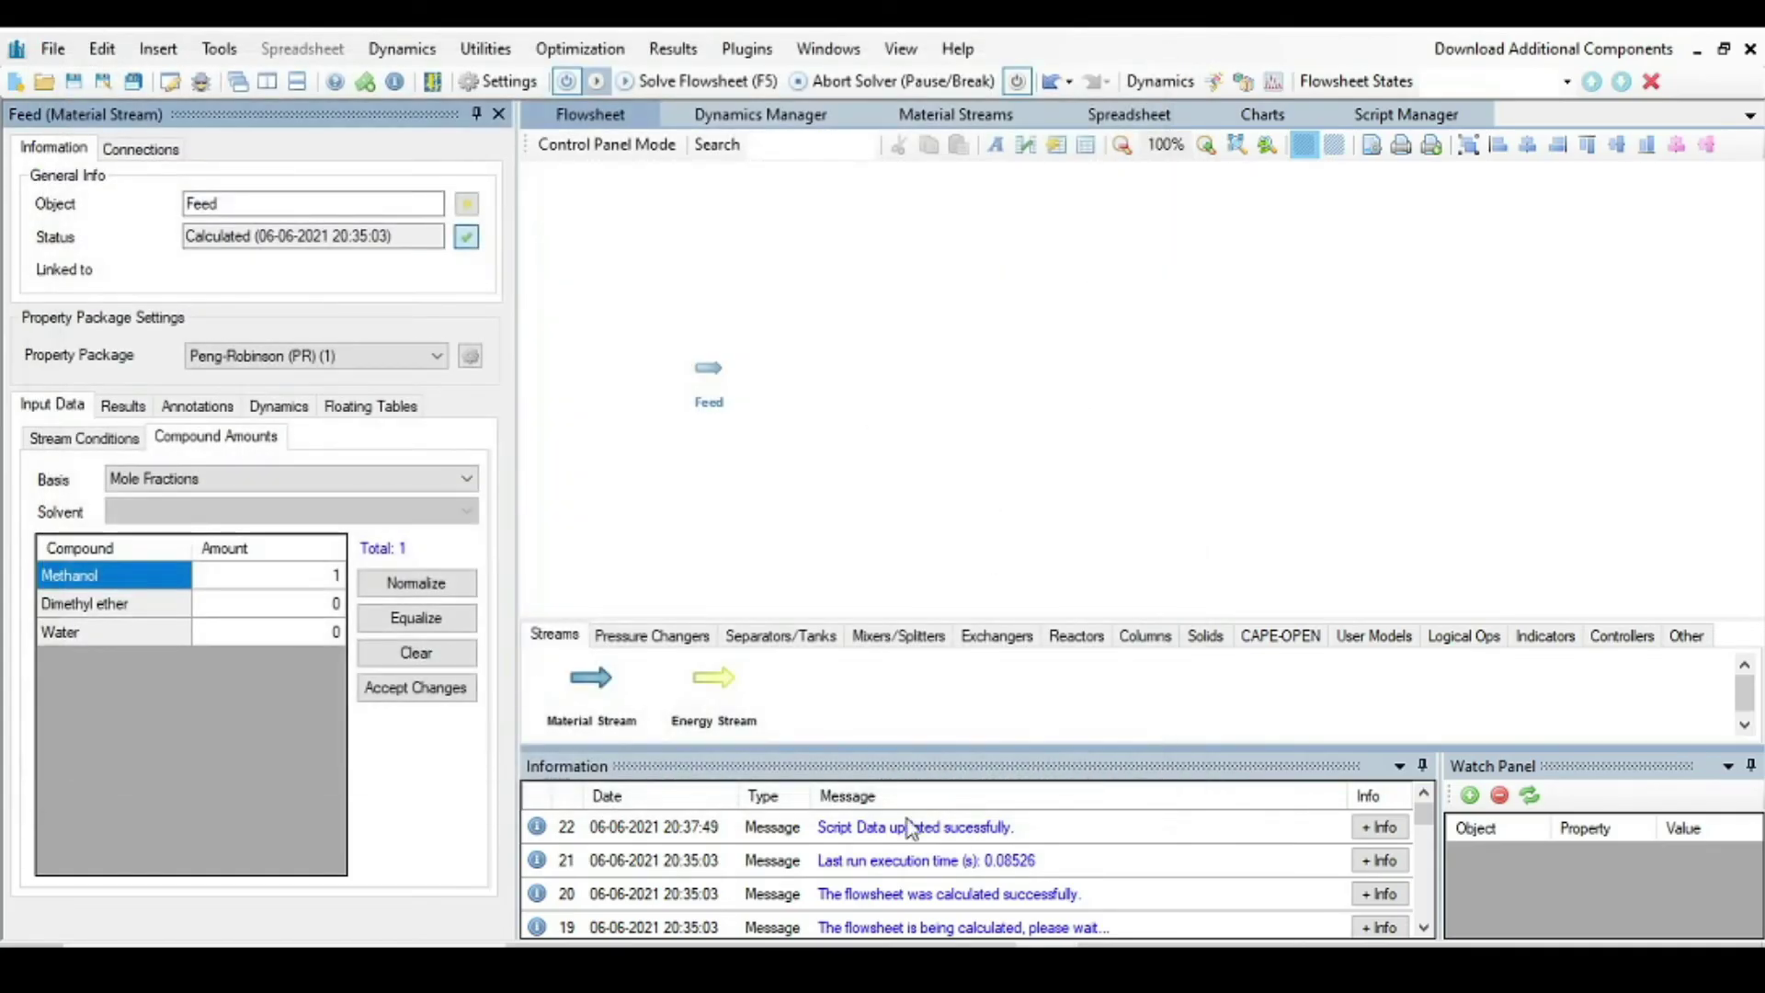
Add a Plug-Flow Reactor (PFR) to the flowsheet beside the Feed stream and open its properties
left_click(1078, 638)
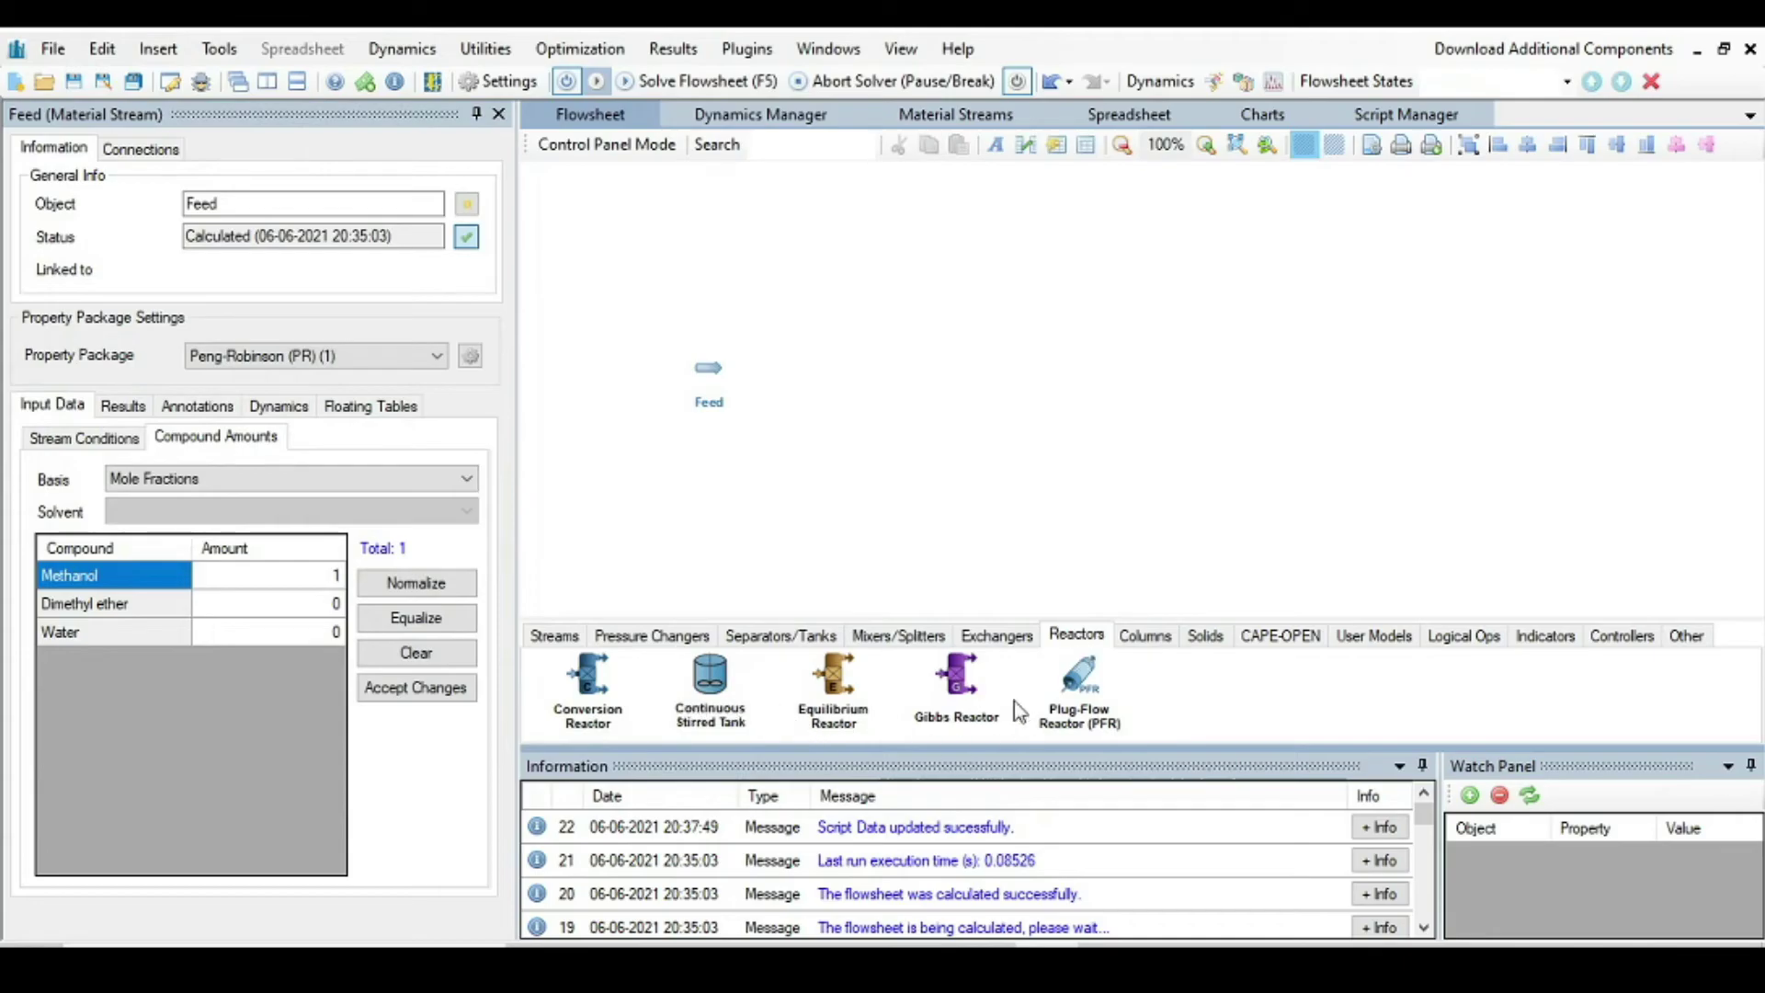
left_click_drag(1117, 690, 889, 377)
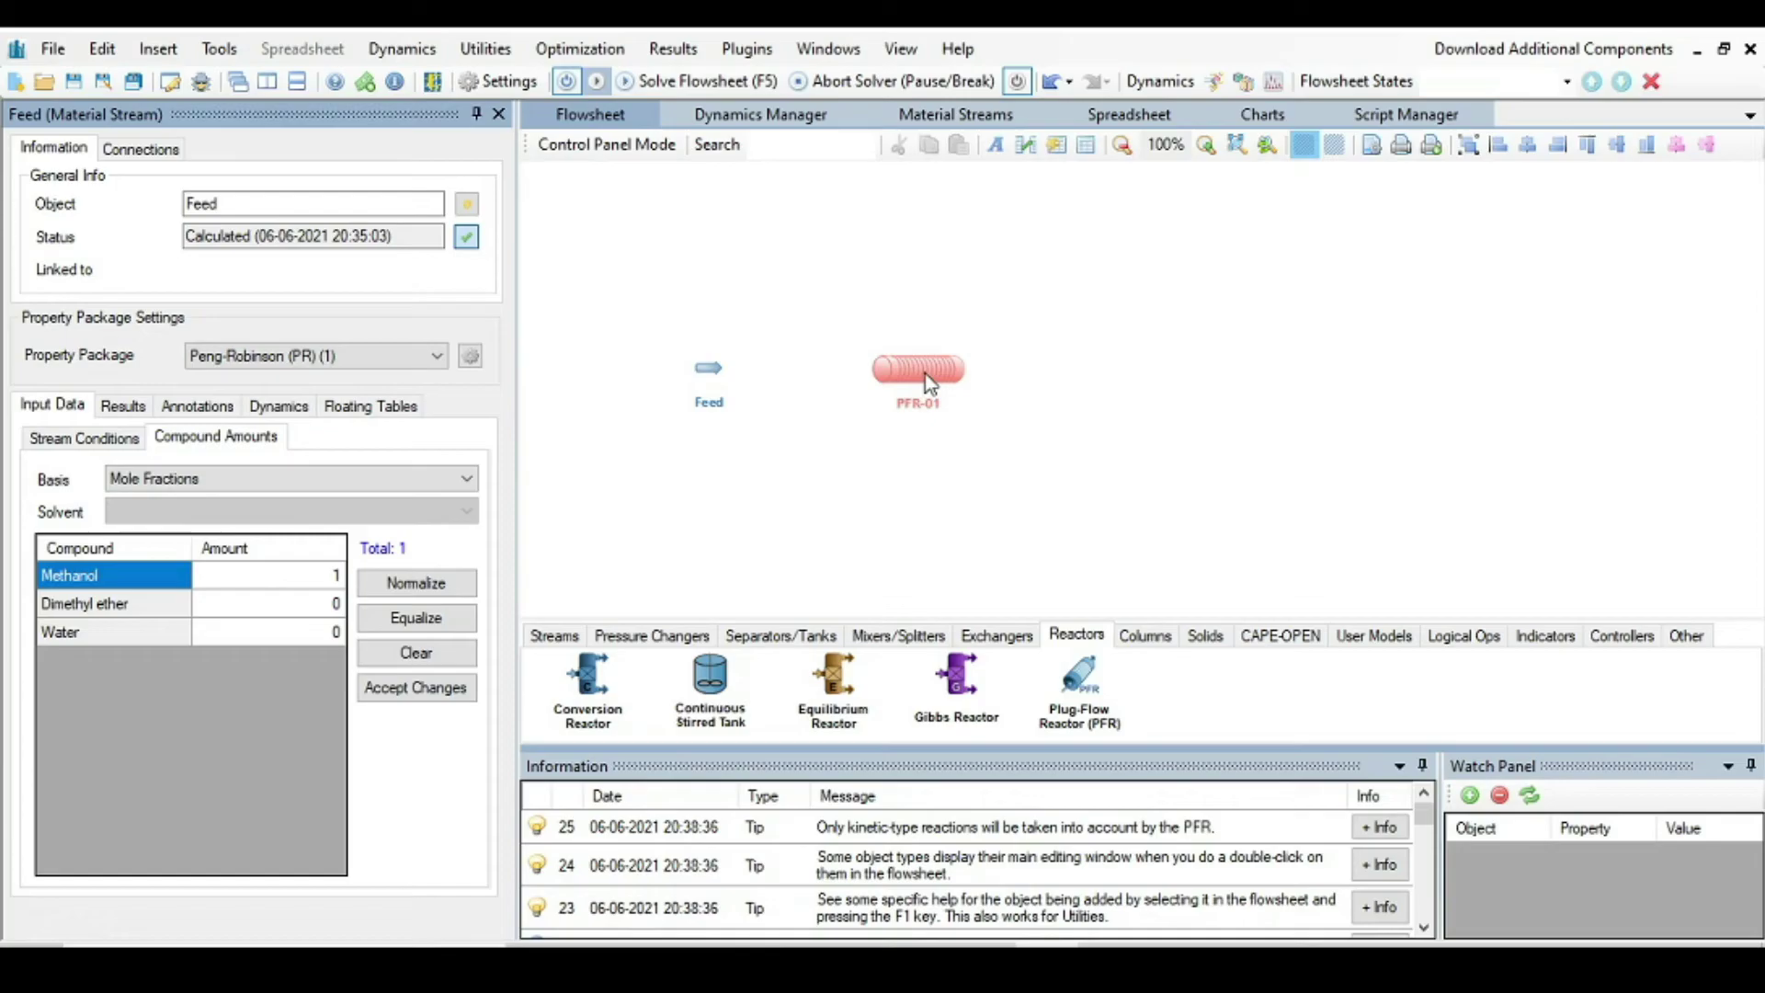
left_click(927, 377)
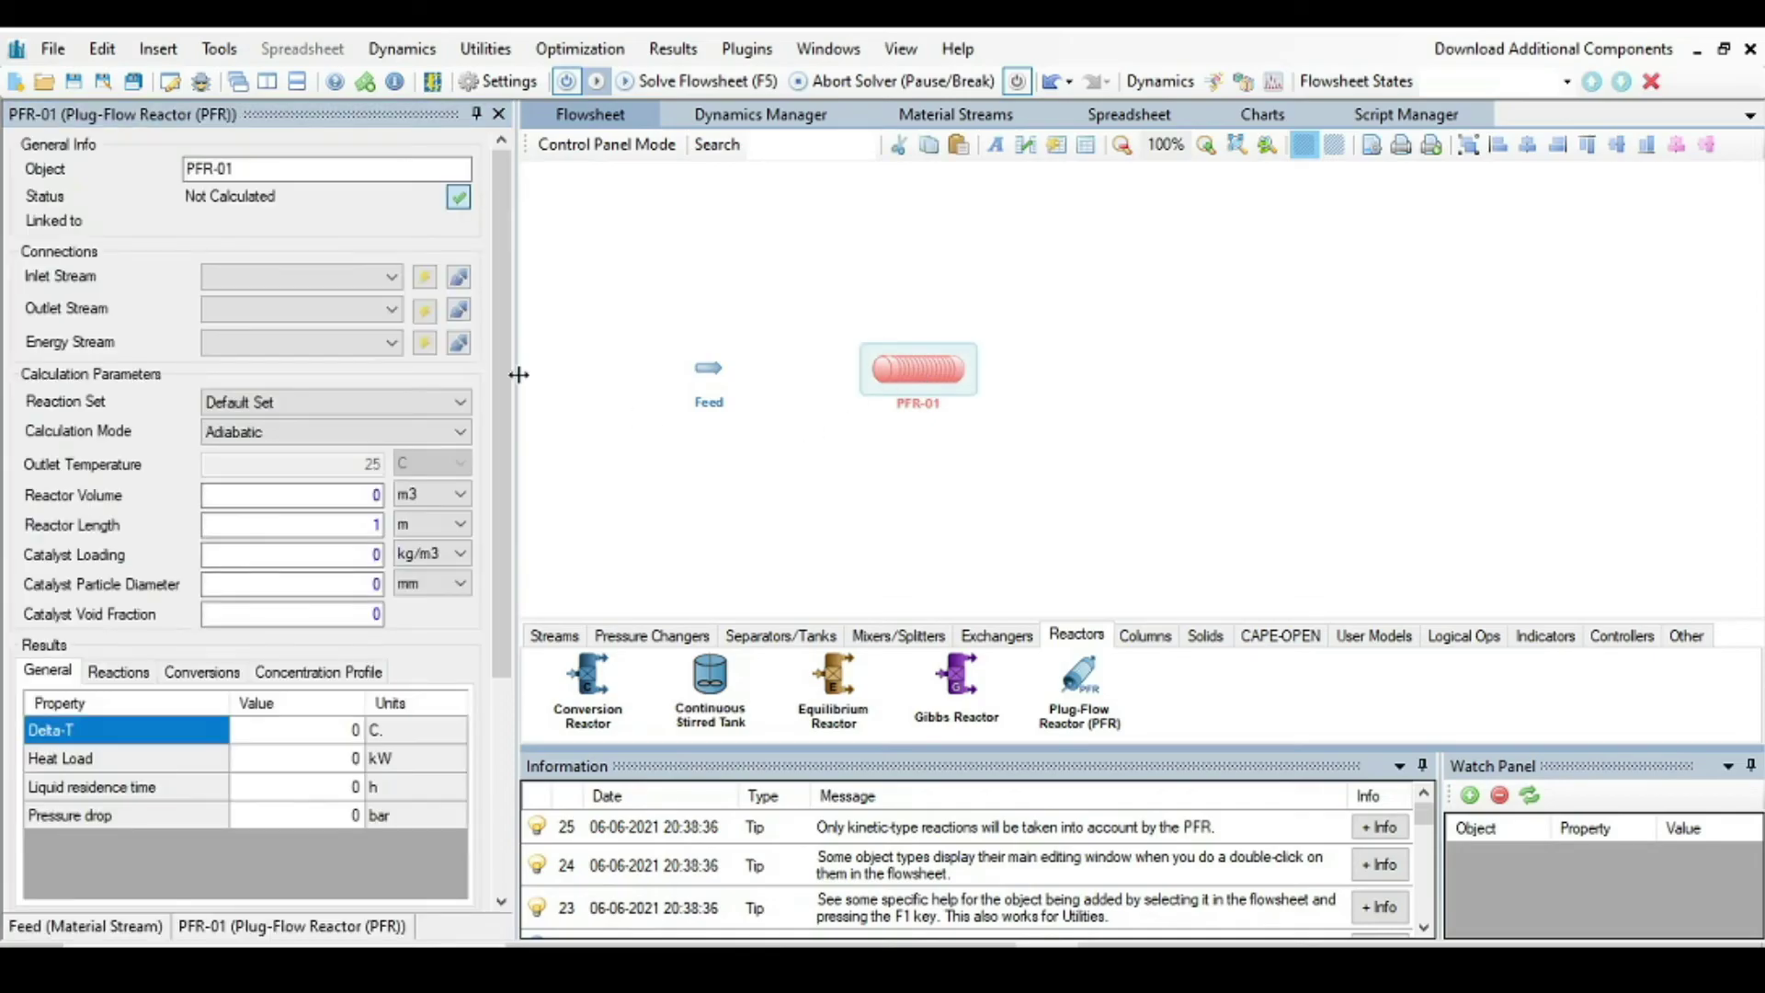
Connect Feed as the reactor's inlet stream, and create and connect a new outlet stream and a new energy stream
left_click(303, 277)
left_click(298, 305)
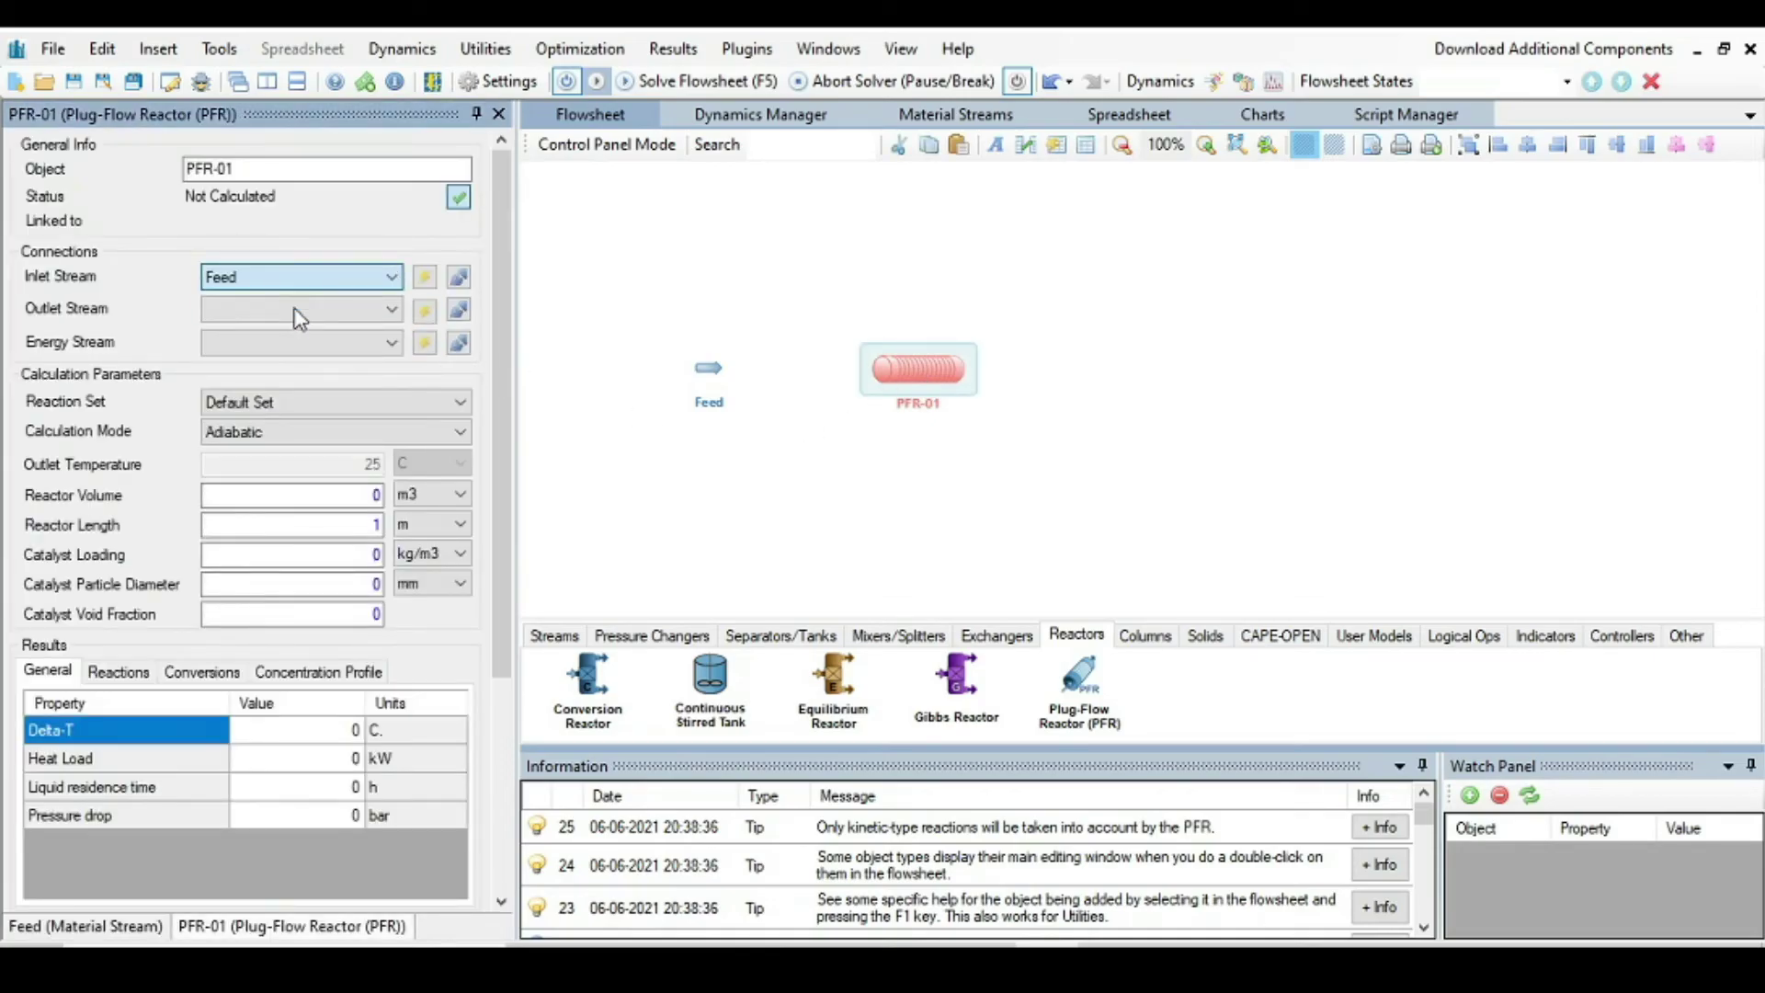
left_click(426, 312)
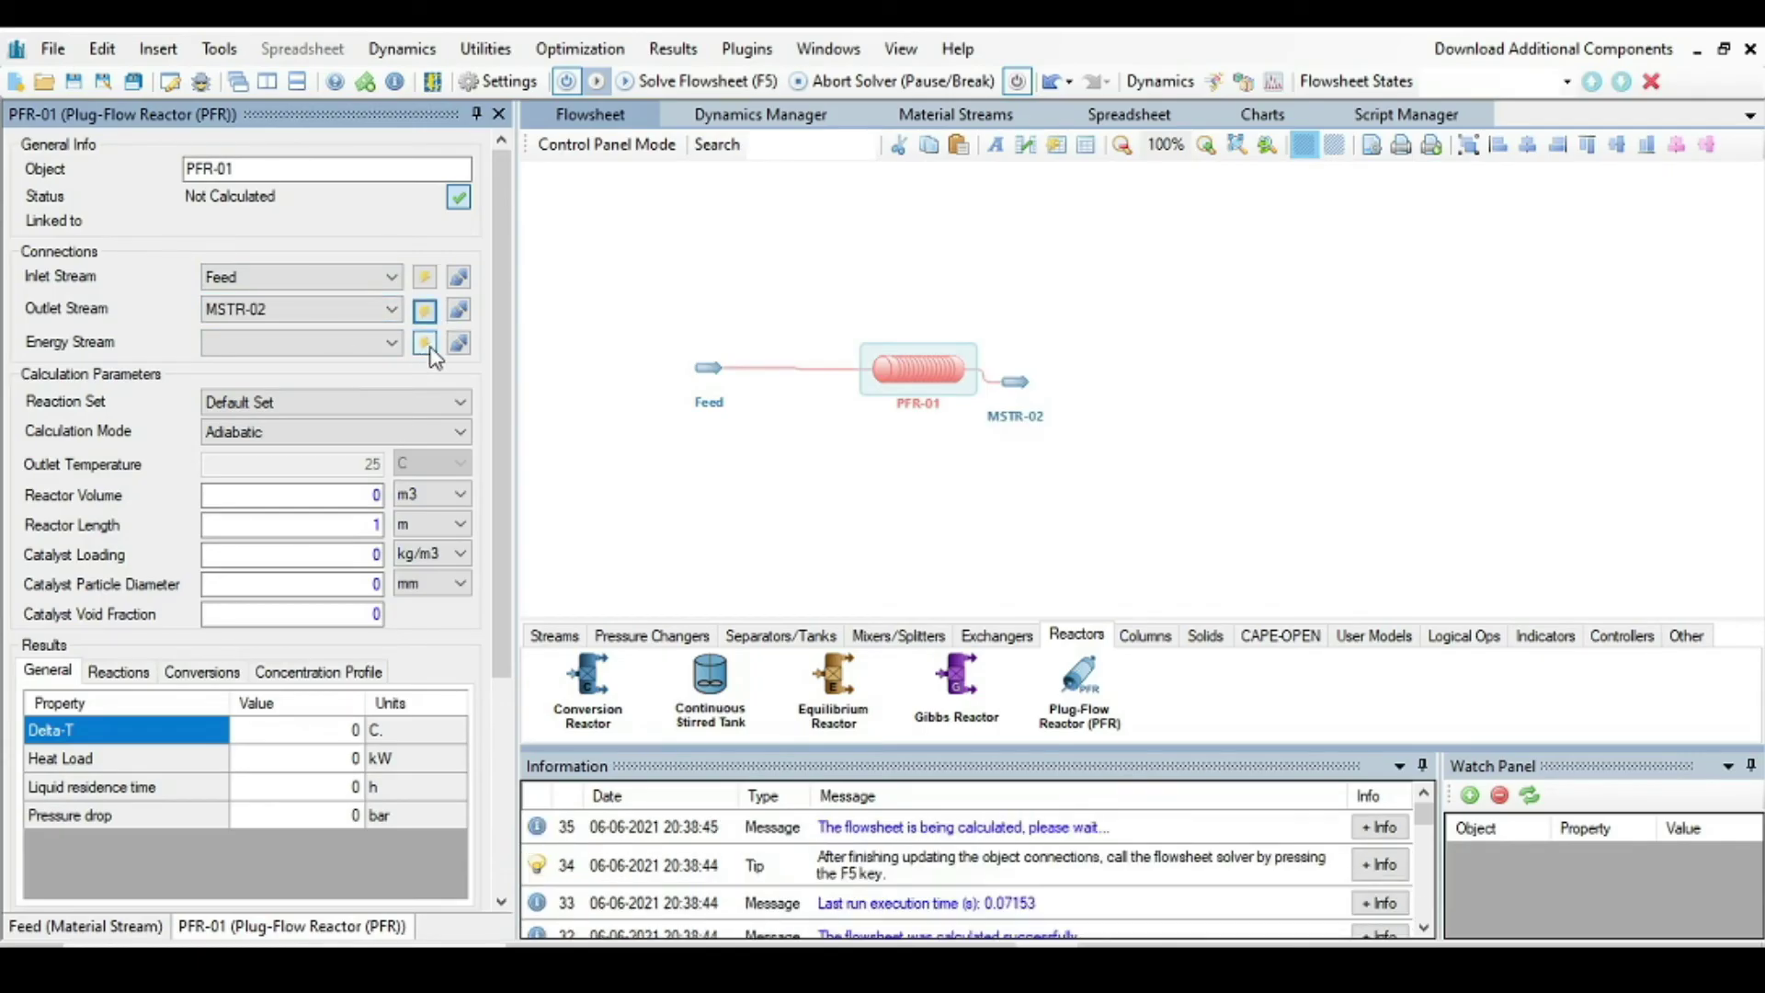
left_click(424, 348)
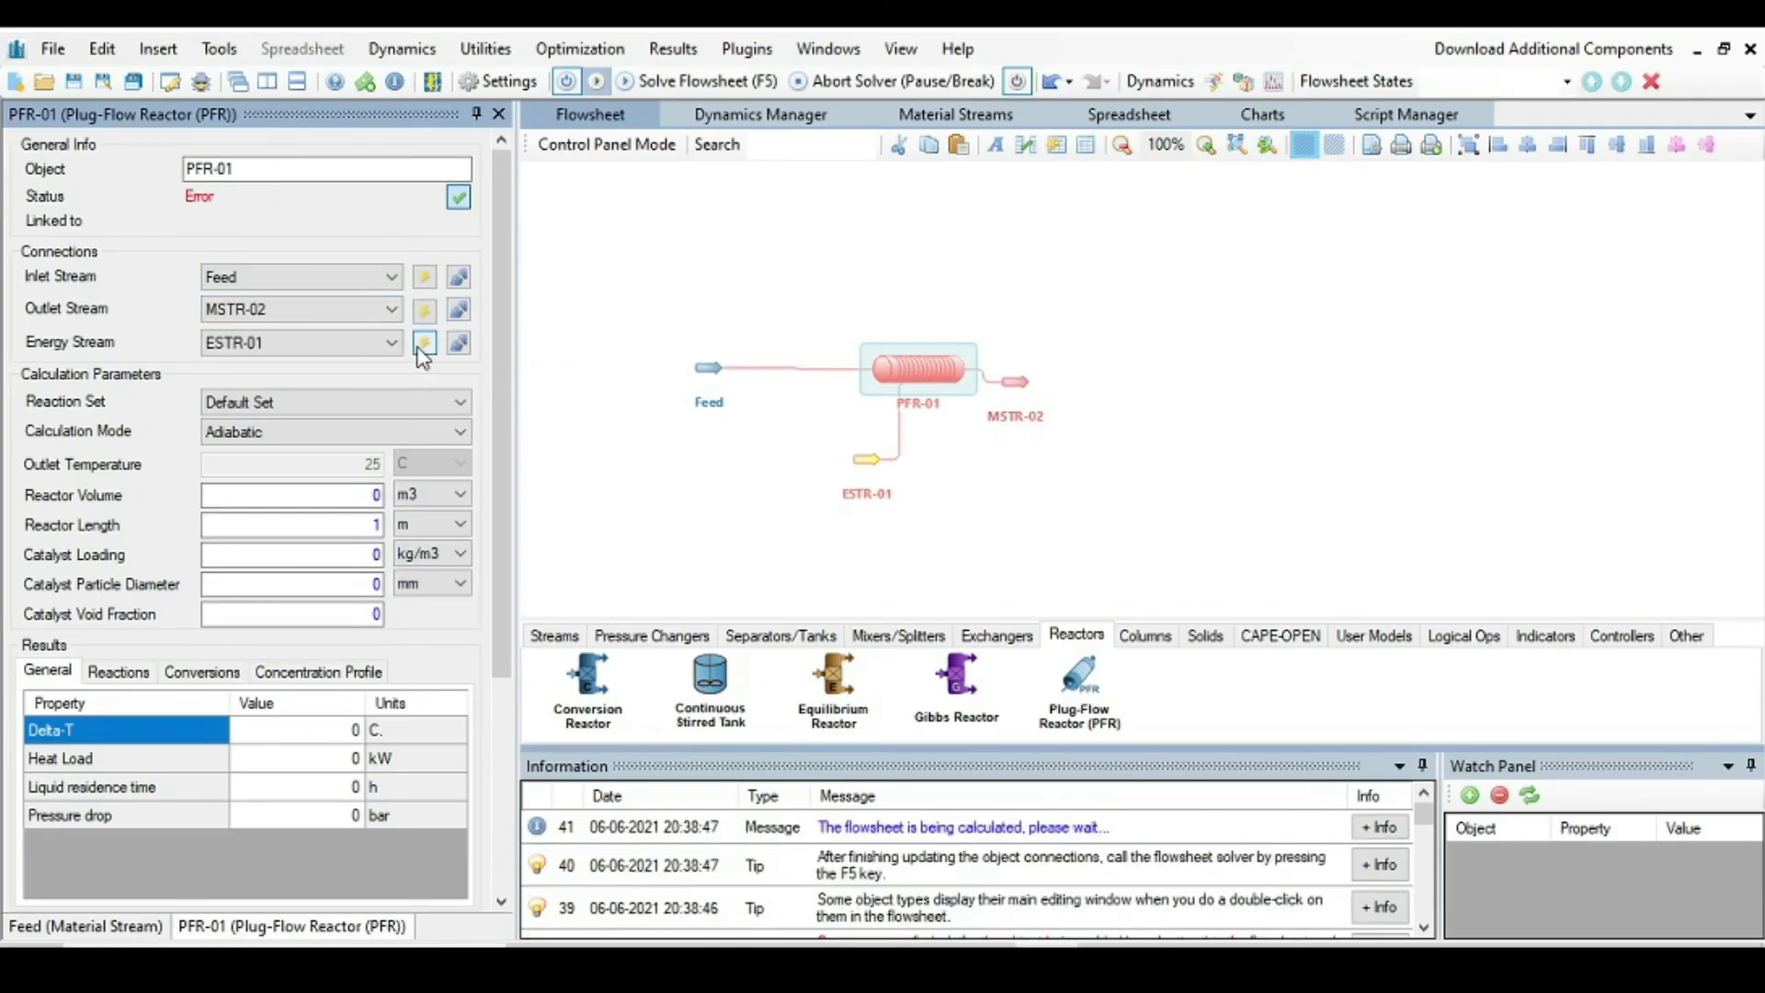
Deactivate the flowsheet solver and rearrange the outlet, energy and Feed streams around the reactor for a clearer layout
left_click(571, 80)
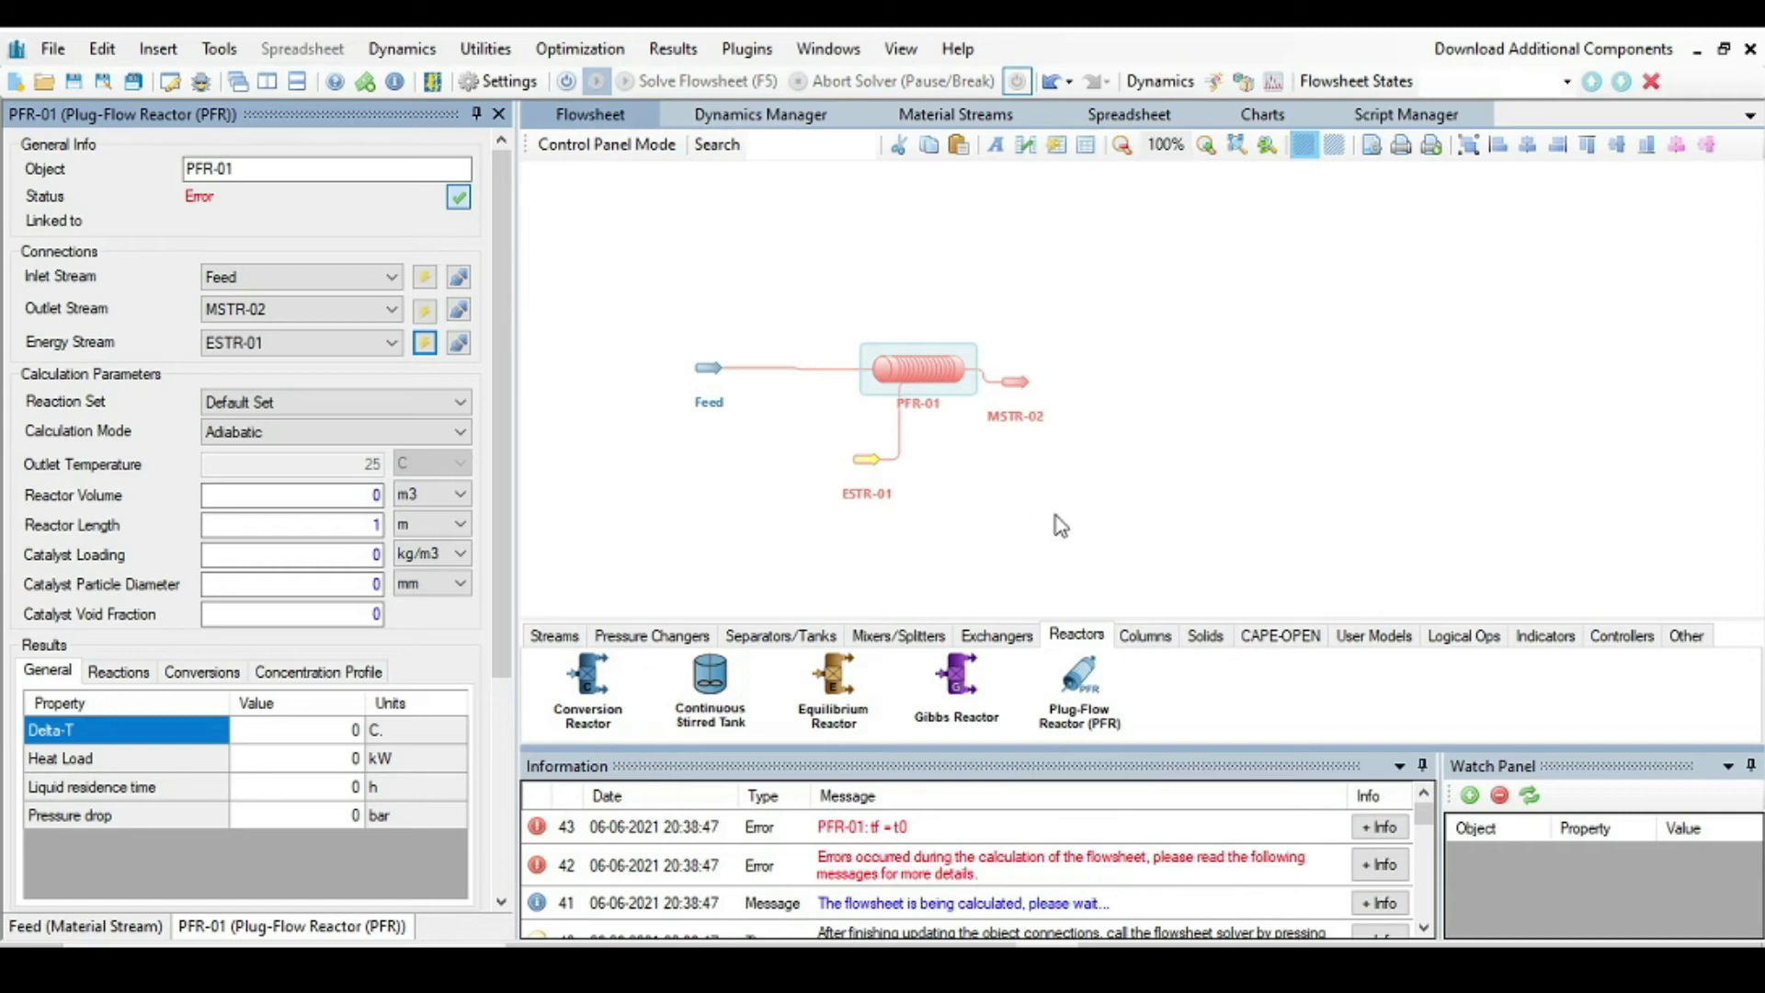
left_click_drag(1021, 391, 1106, 306)
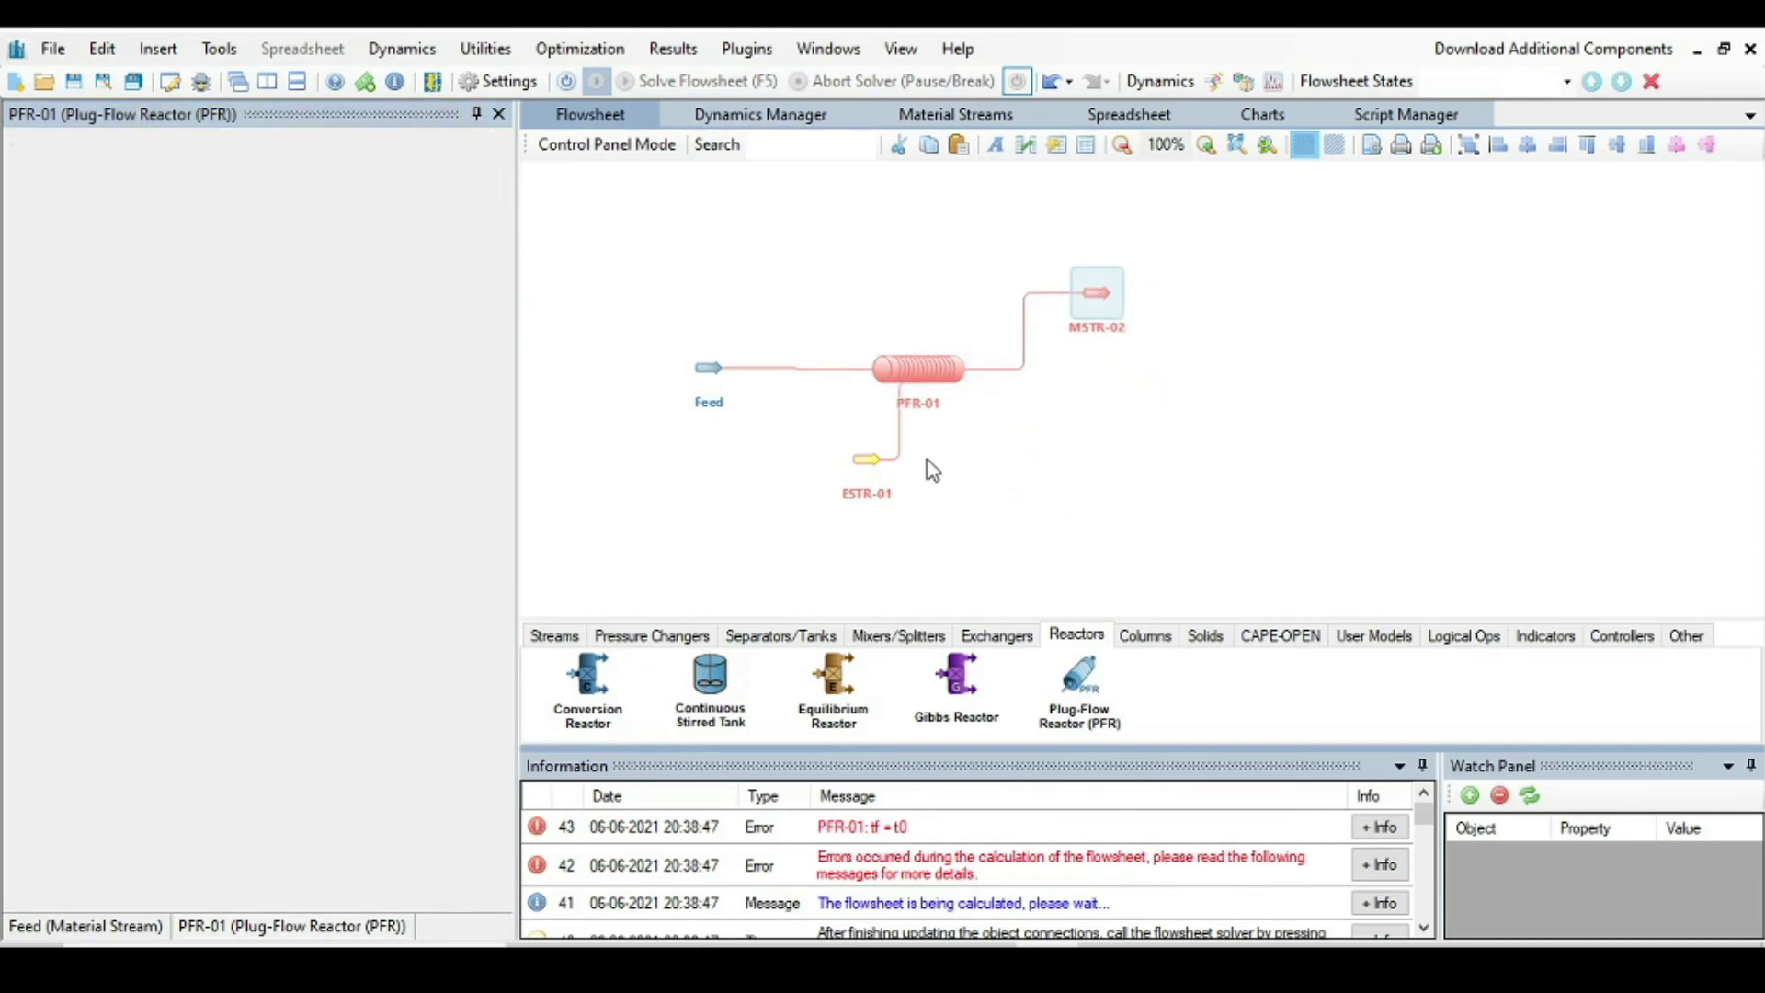
left_click_drag(869, 464, 894, 497)
left_click_drag(706, 373, 741, 378)
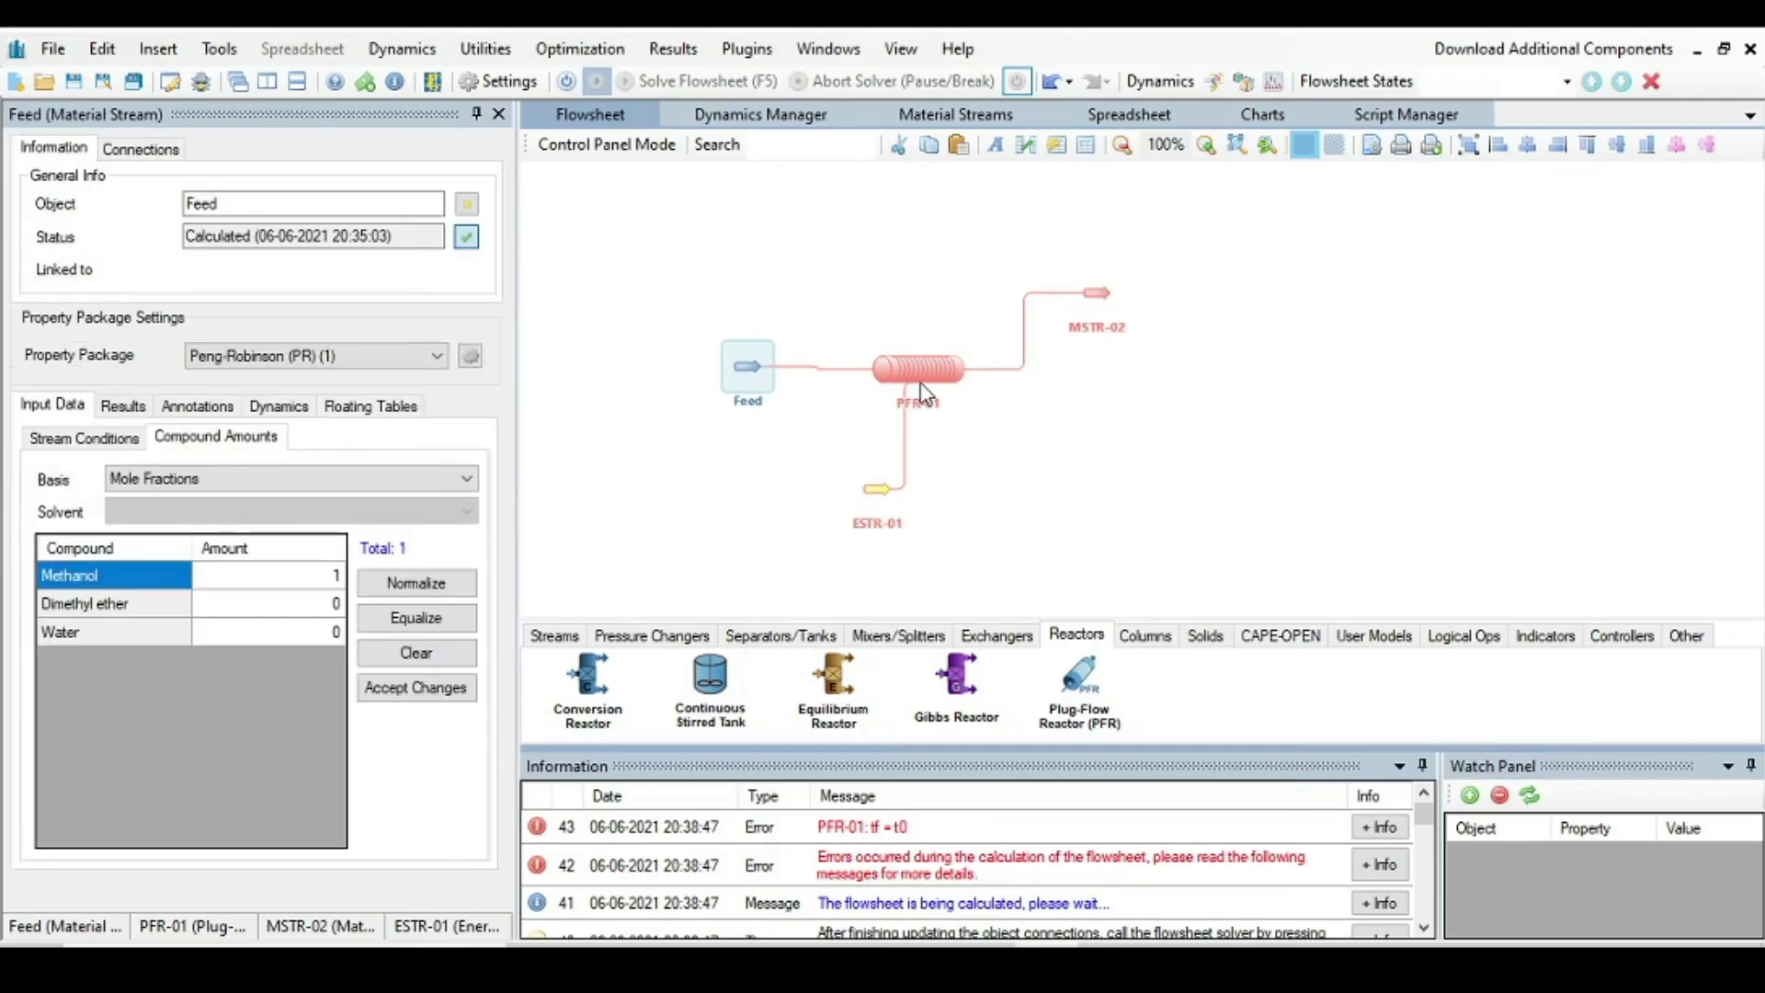
Check the reactor's reaction set, keeping Default Set, and look up the reactor and catalyst specifications on PowerPoint slide 3
left_click(925, 380)
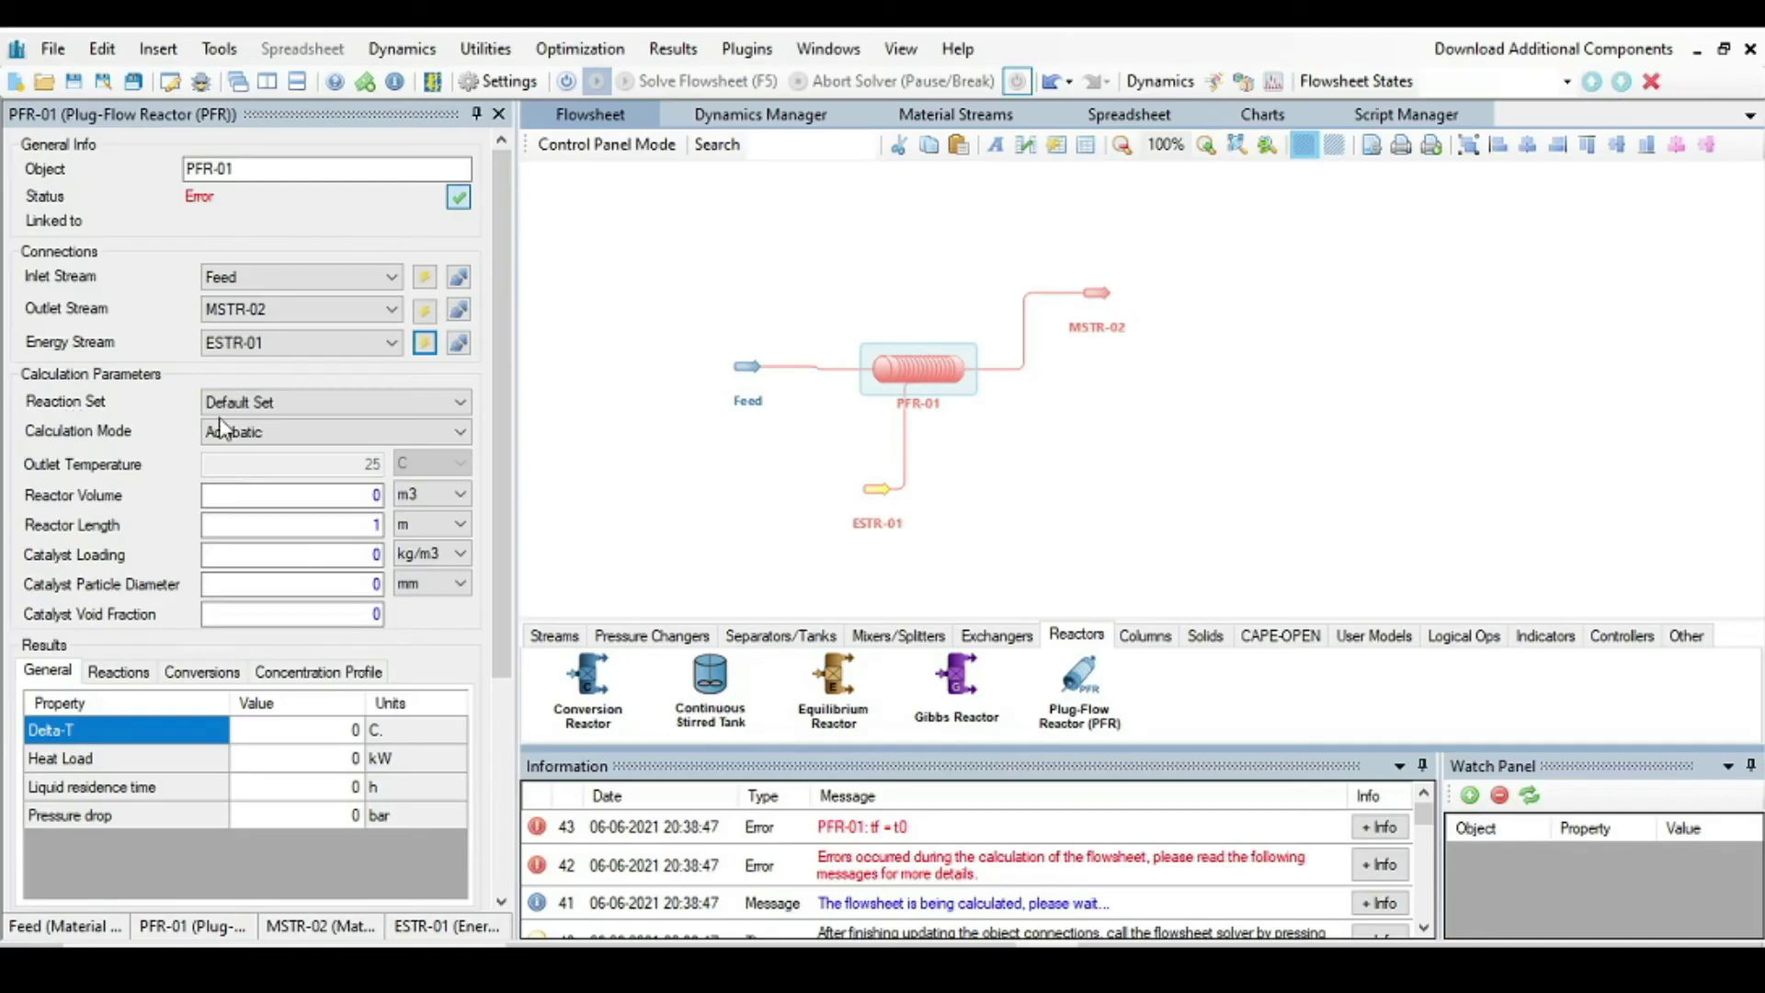
left_click(371, 406)
left_click(371, 405)
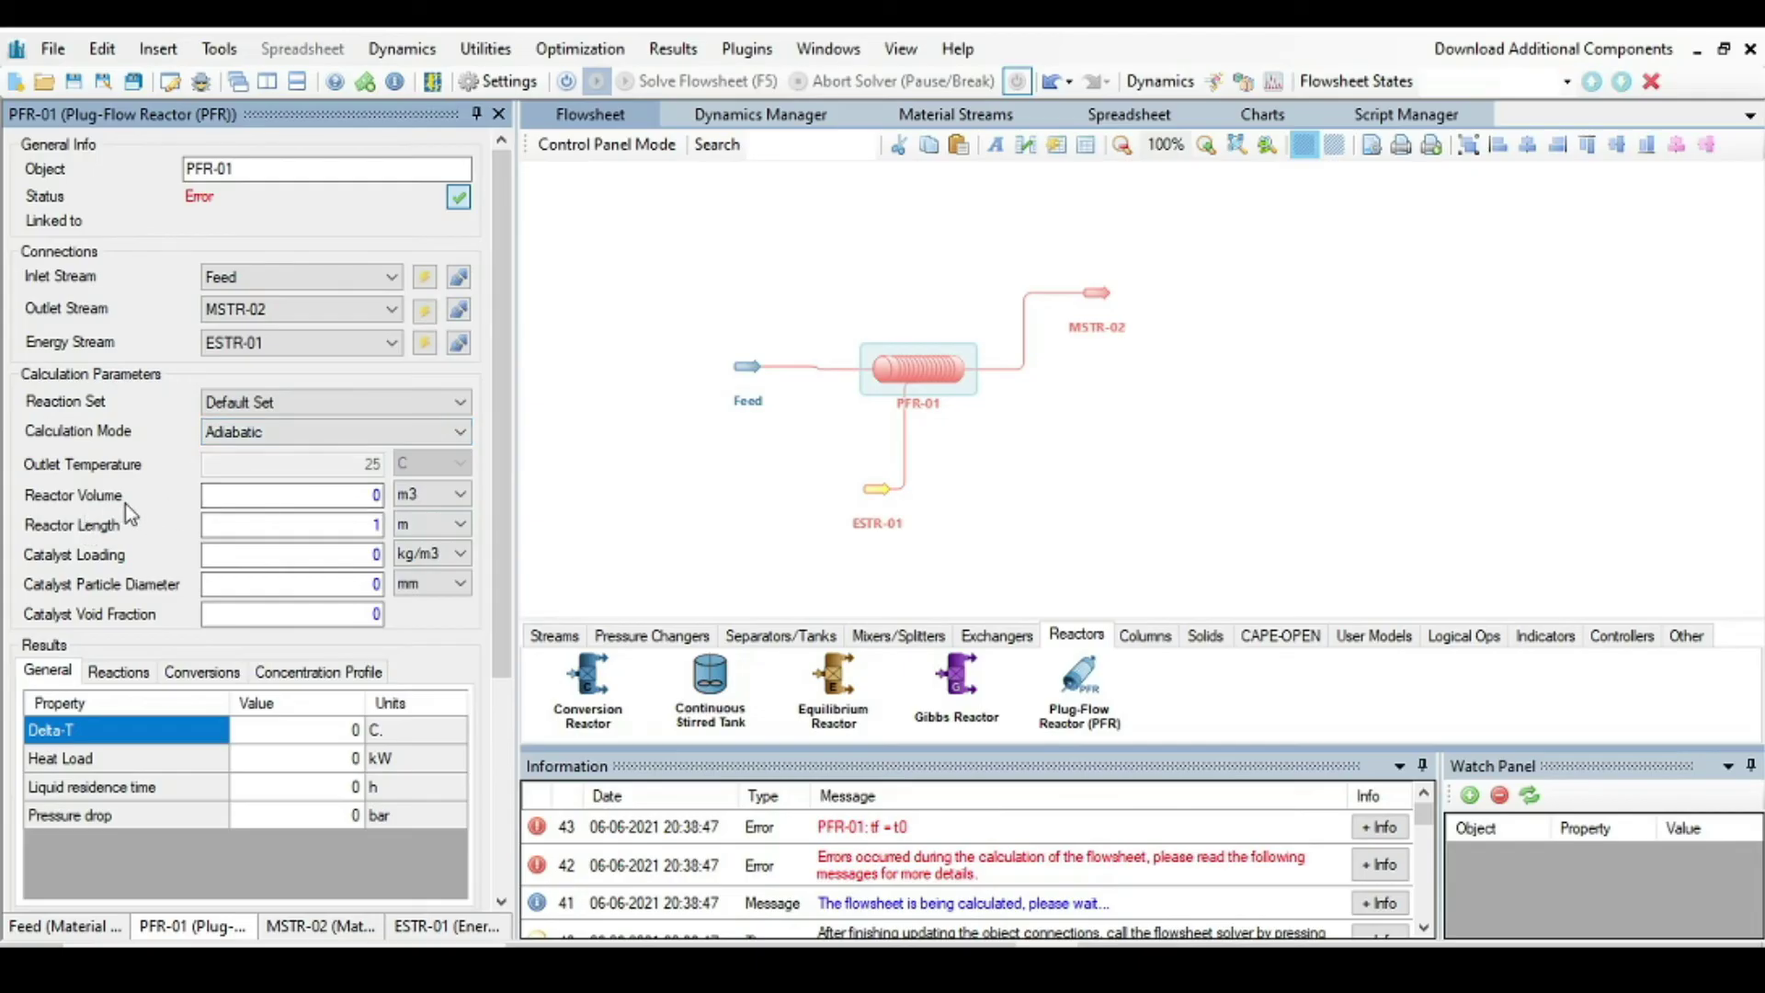
key("alt+Tab")
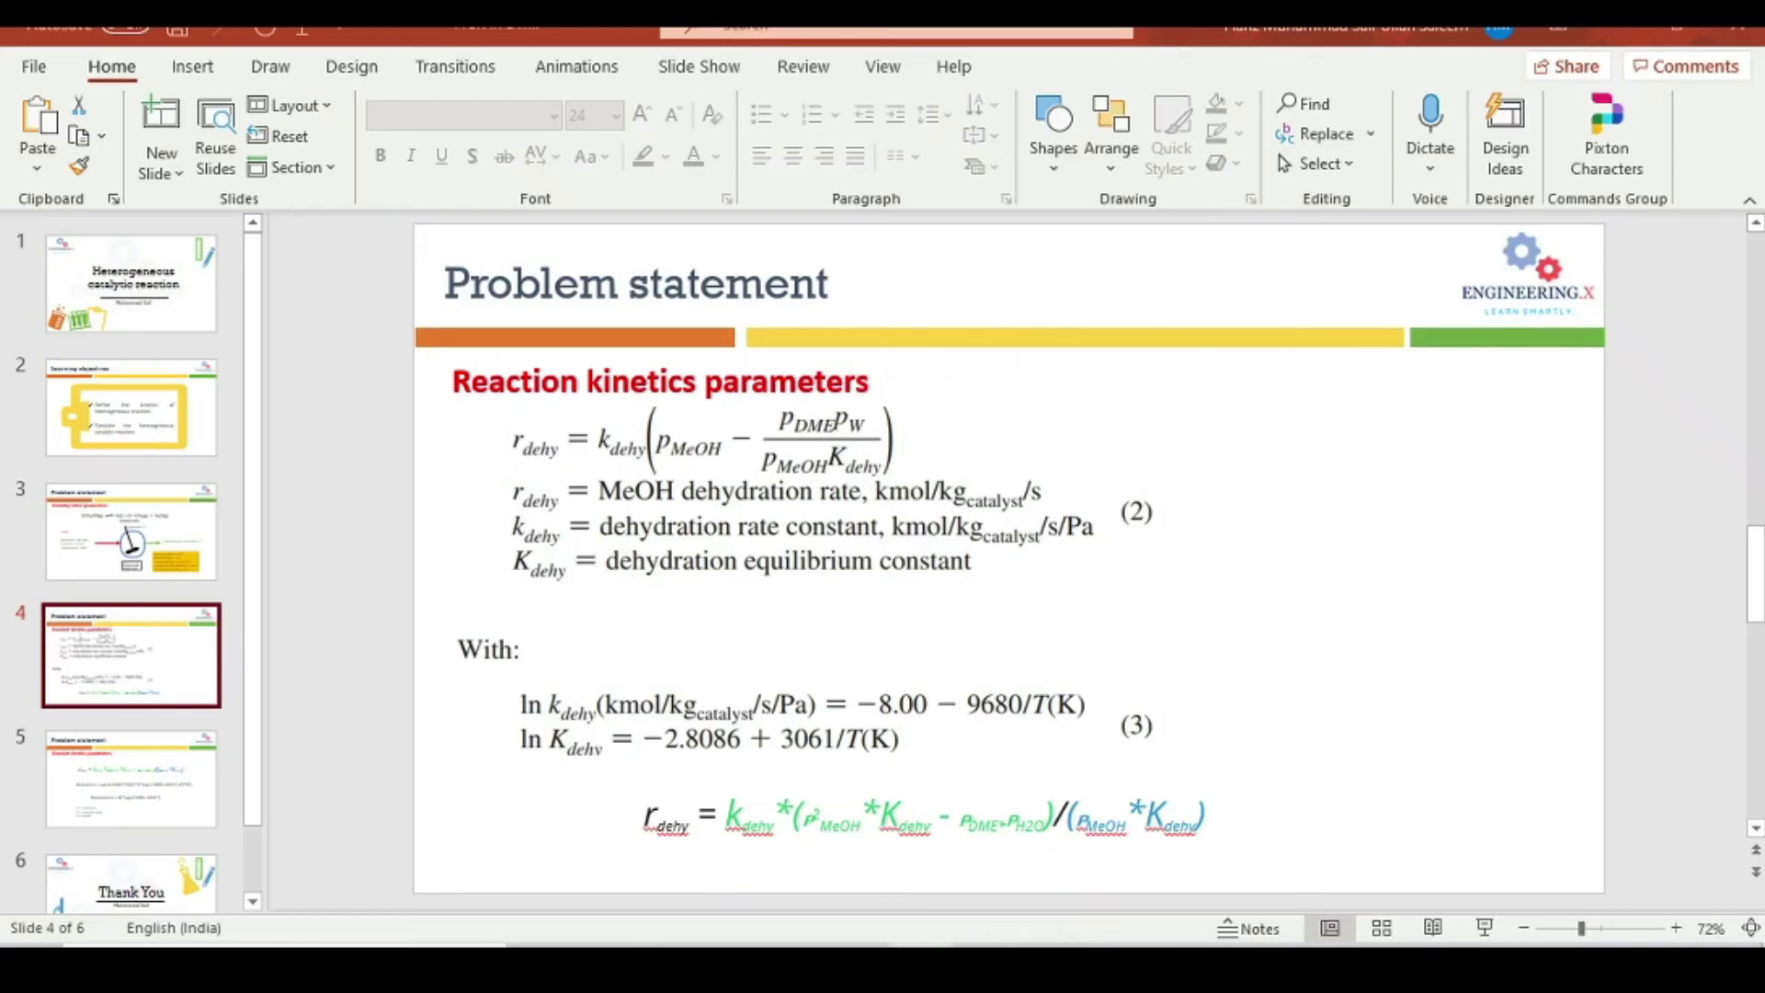
left_click(132, 532)
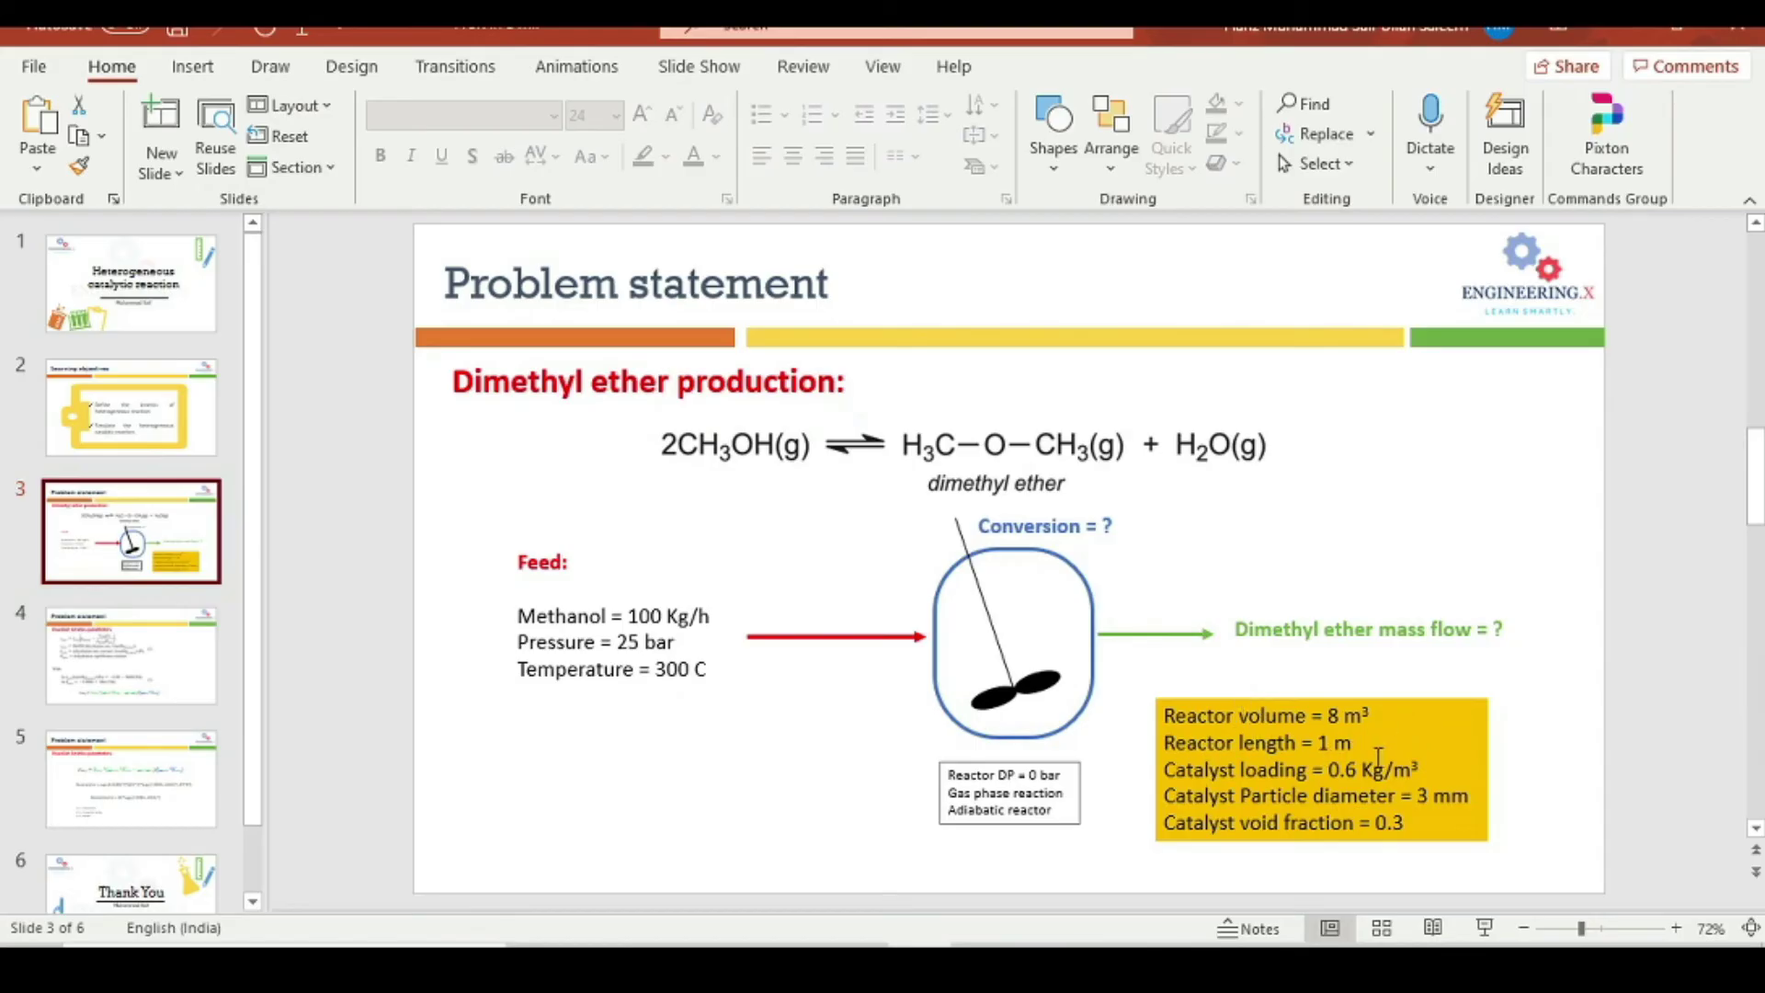
Return to DWSIM and set the reactor volume to 8 m3 and the catalyst loading to 0.6 kg/m3
key("alt+Tab")
left_click(378, 497)
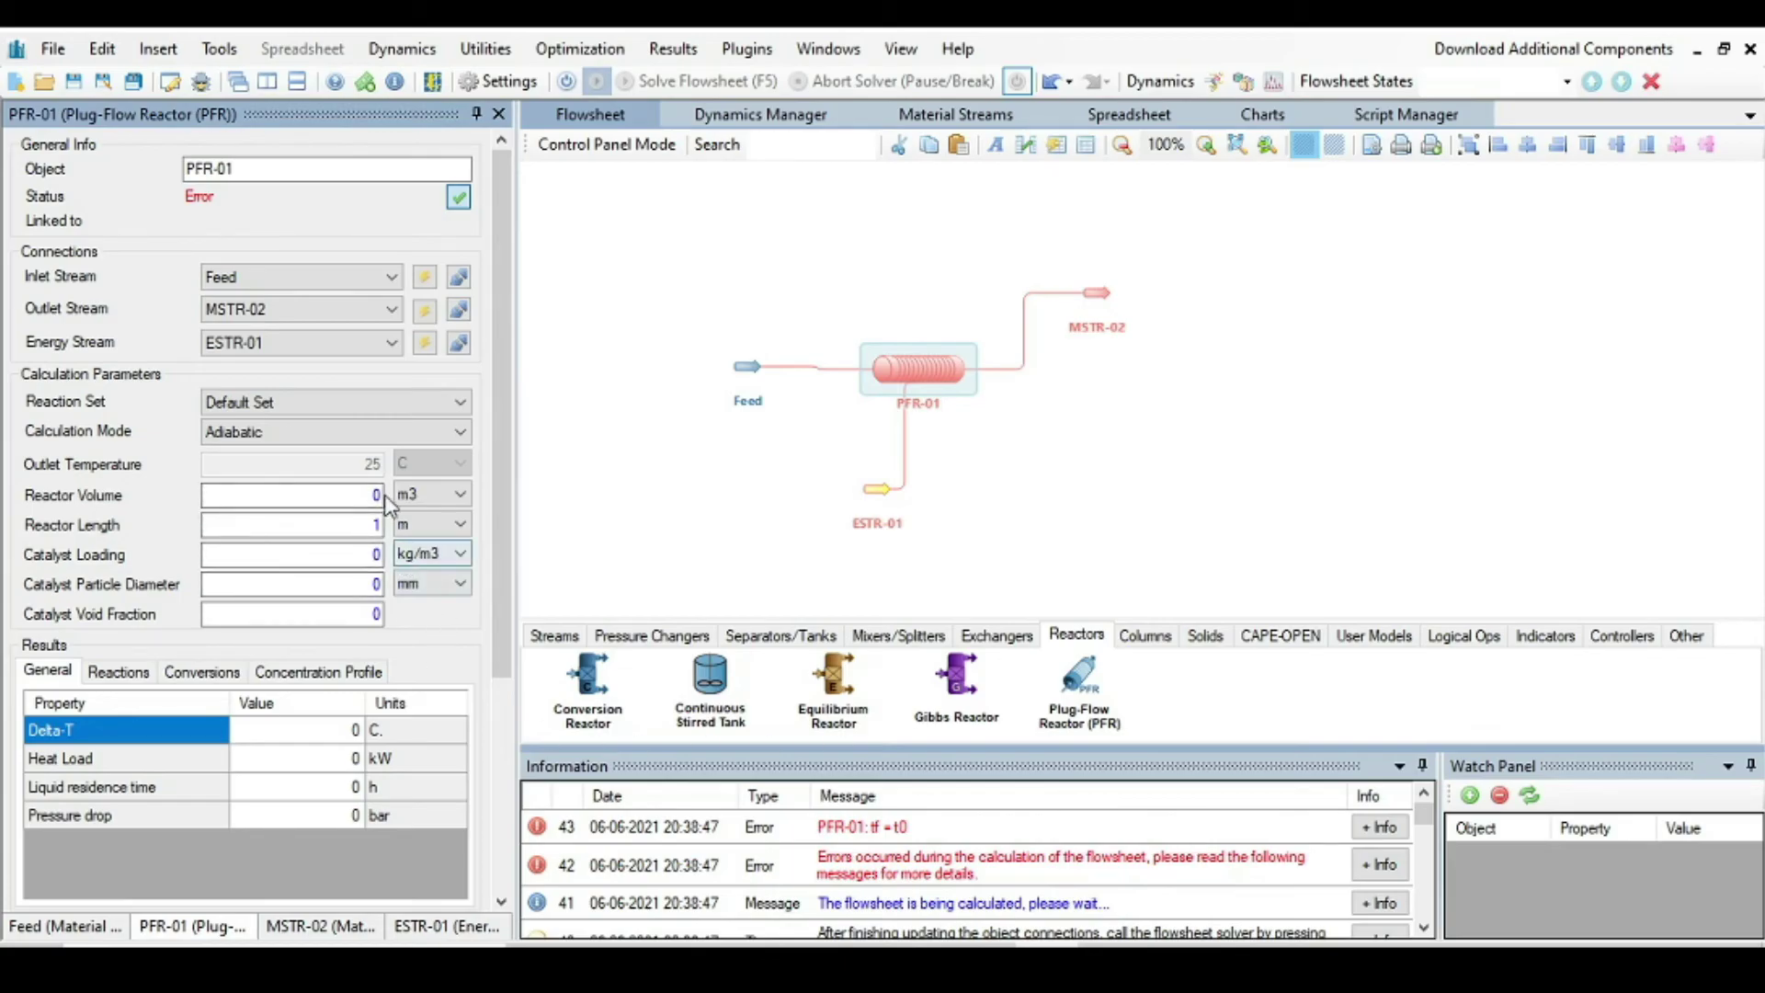
key("BackSpace")
type("8")
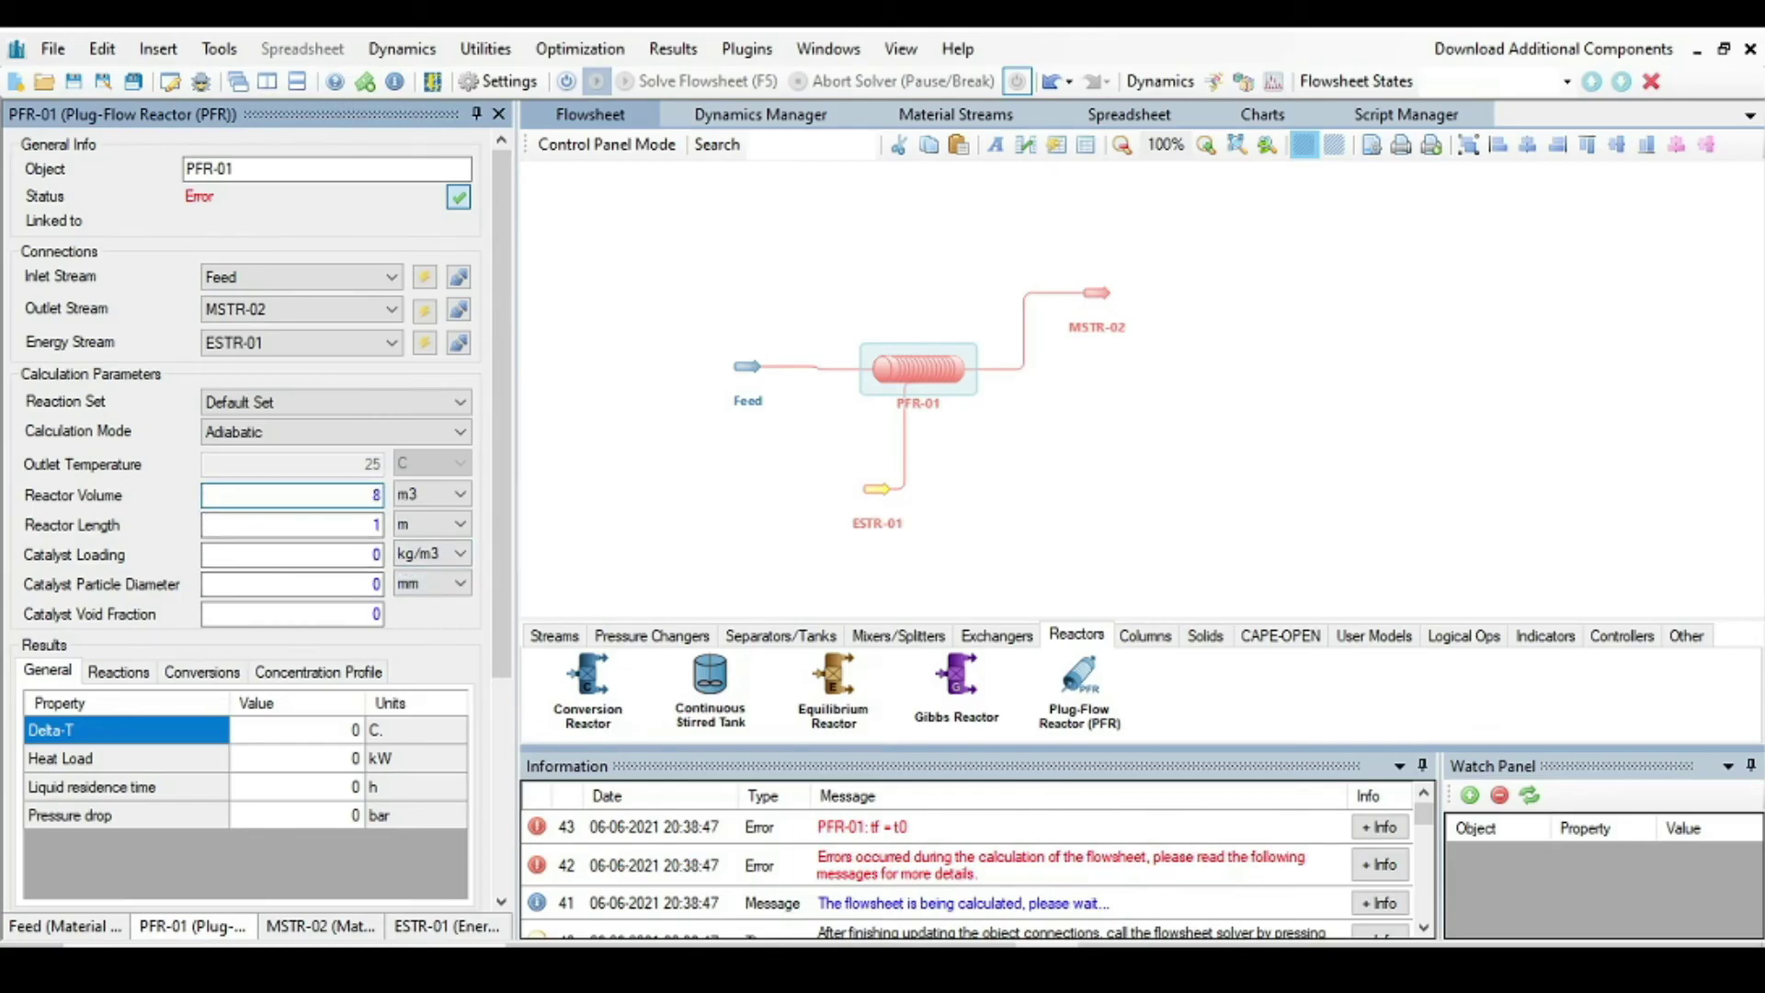
left_click(376, 553)
type(".6")
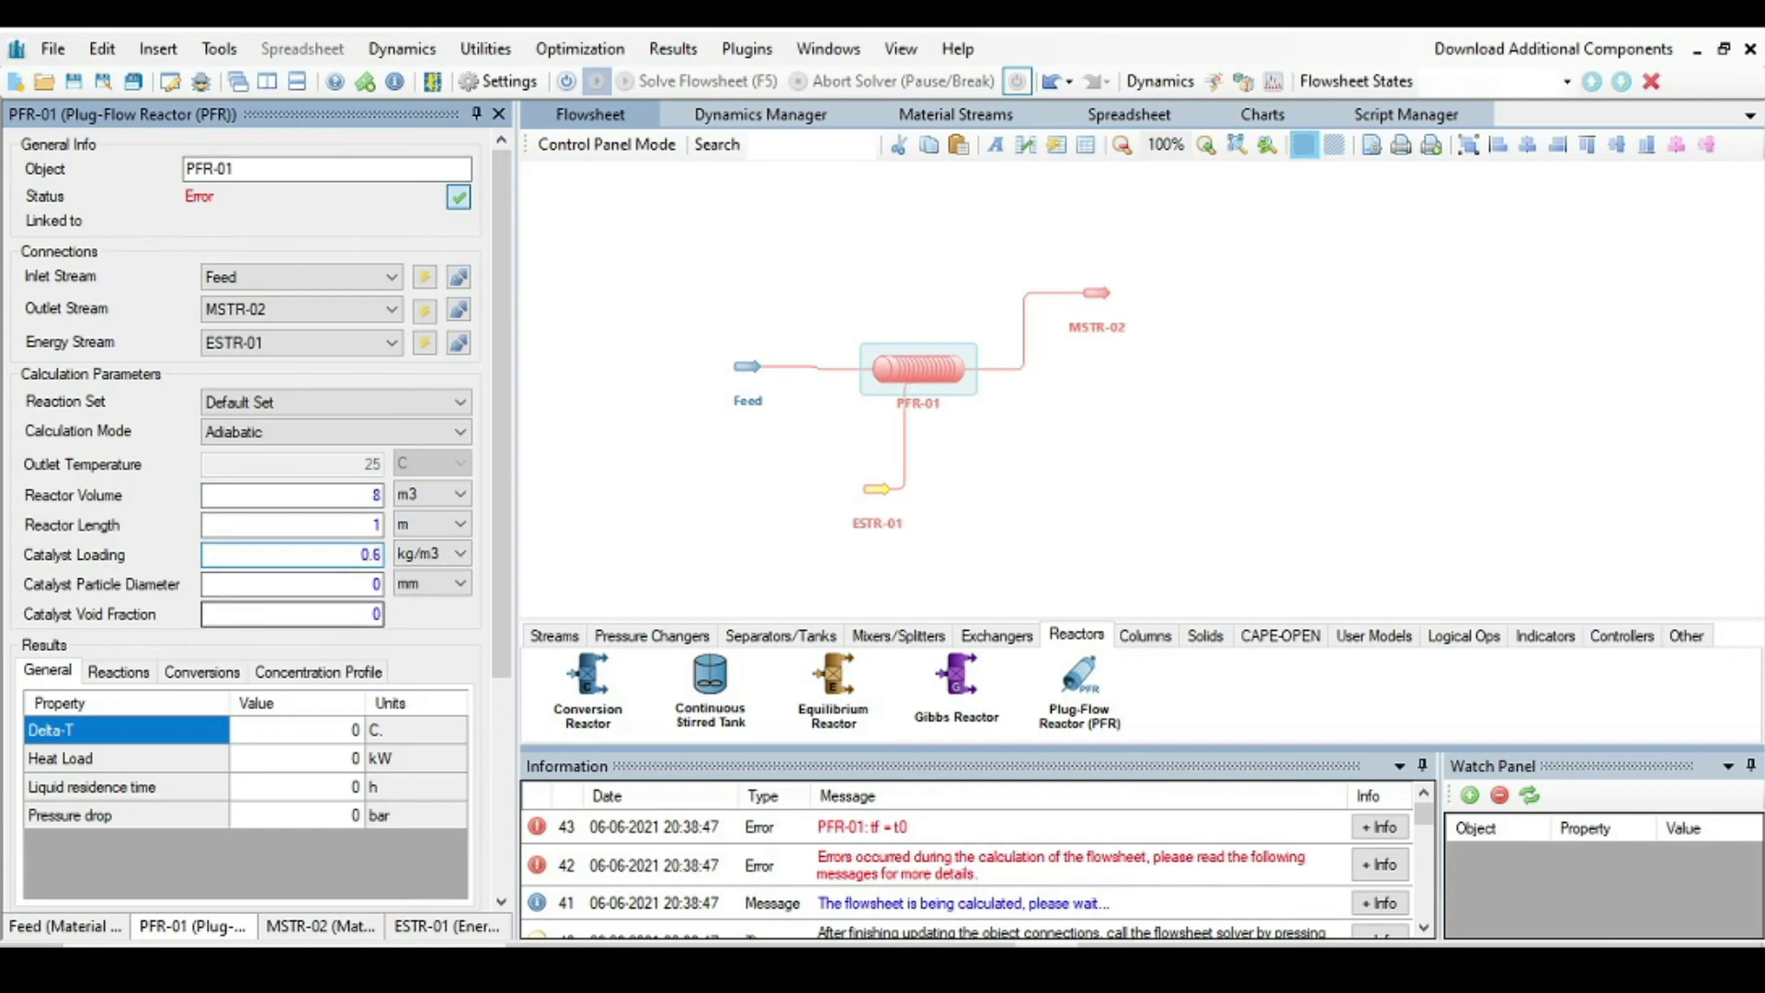
Set the catalyst particle diameter to 3 mm and the void fraction to 0.3, rechecking the specifications in PowerPoint
left_click(376, 584)
type("3")
left_click(364, 614)
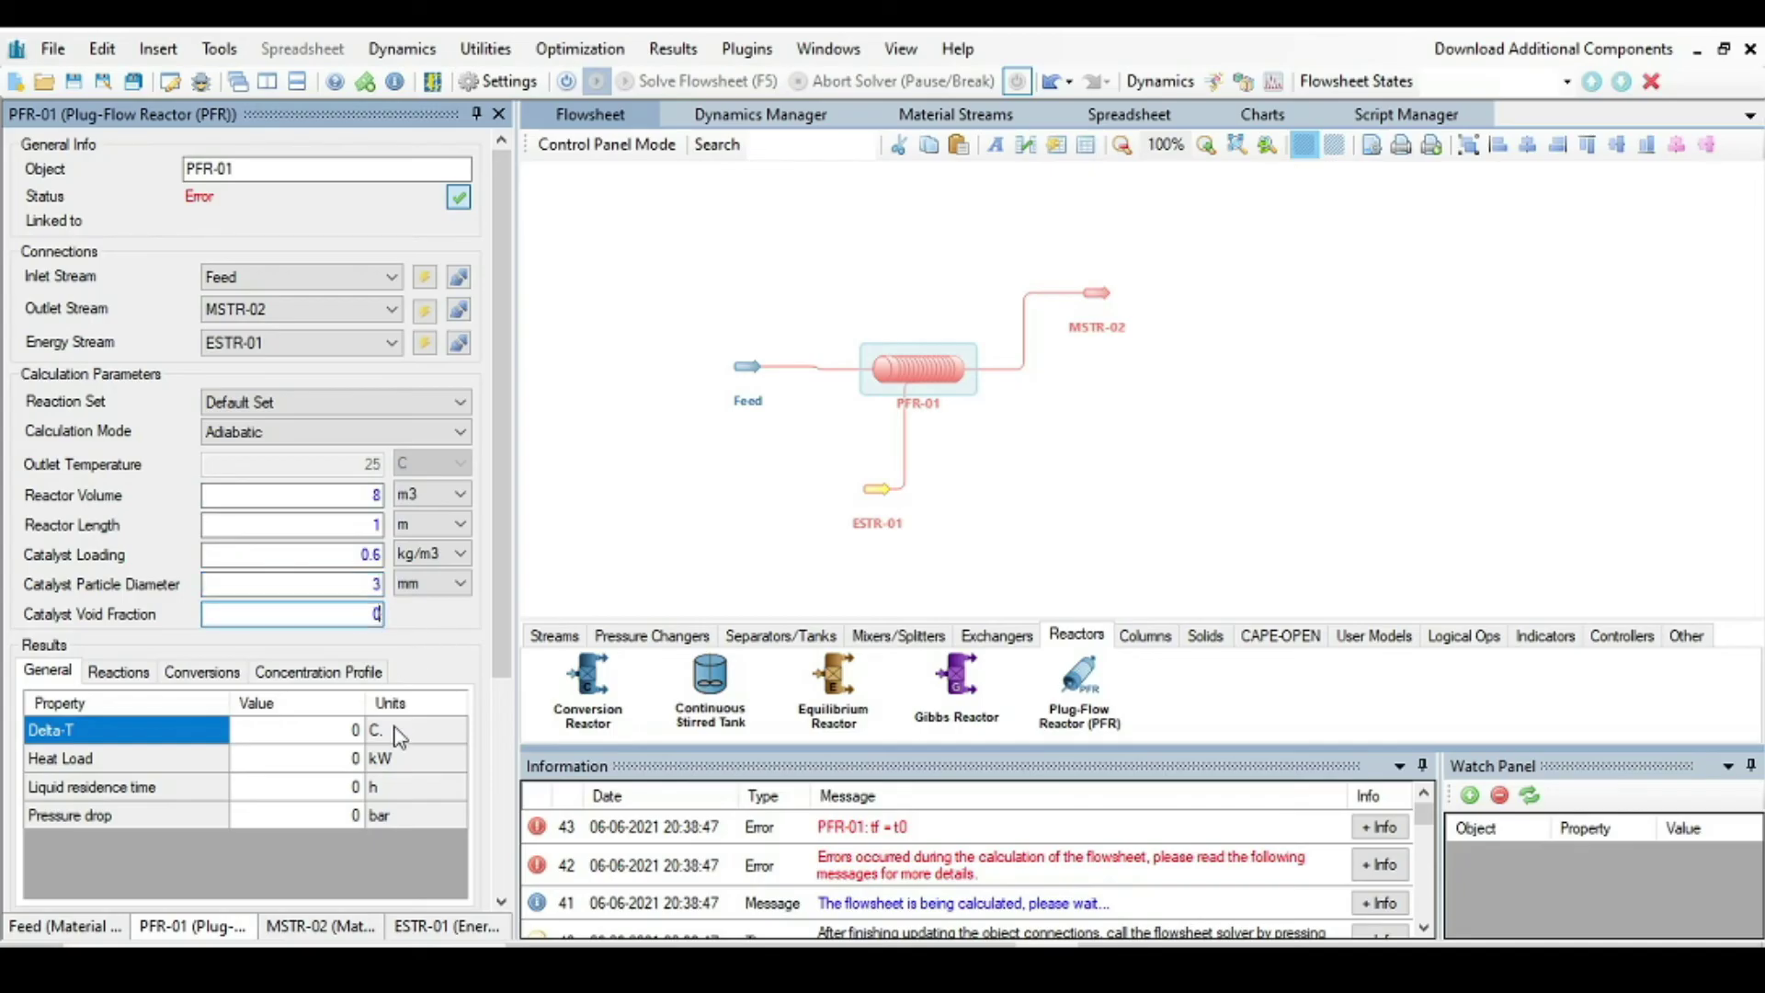
type(".")
key("alt+Tab")
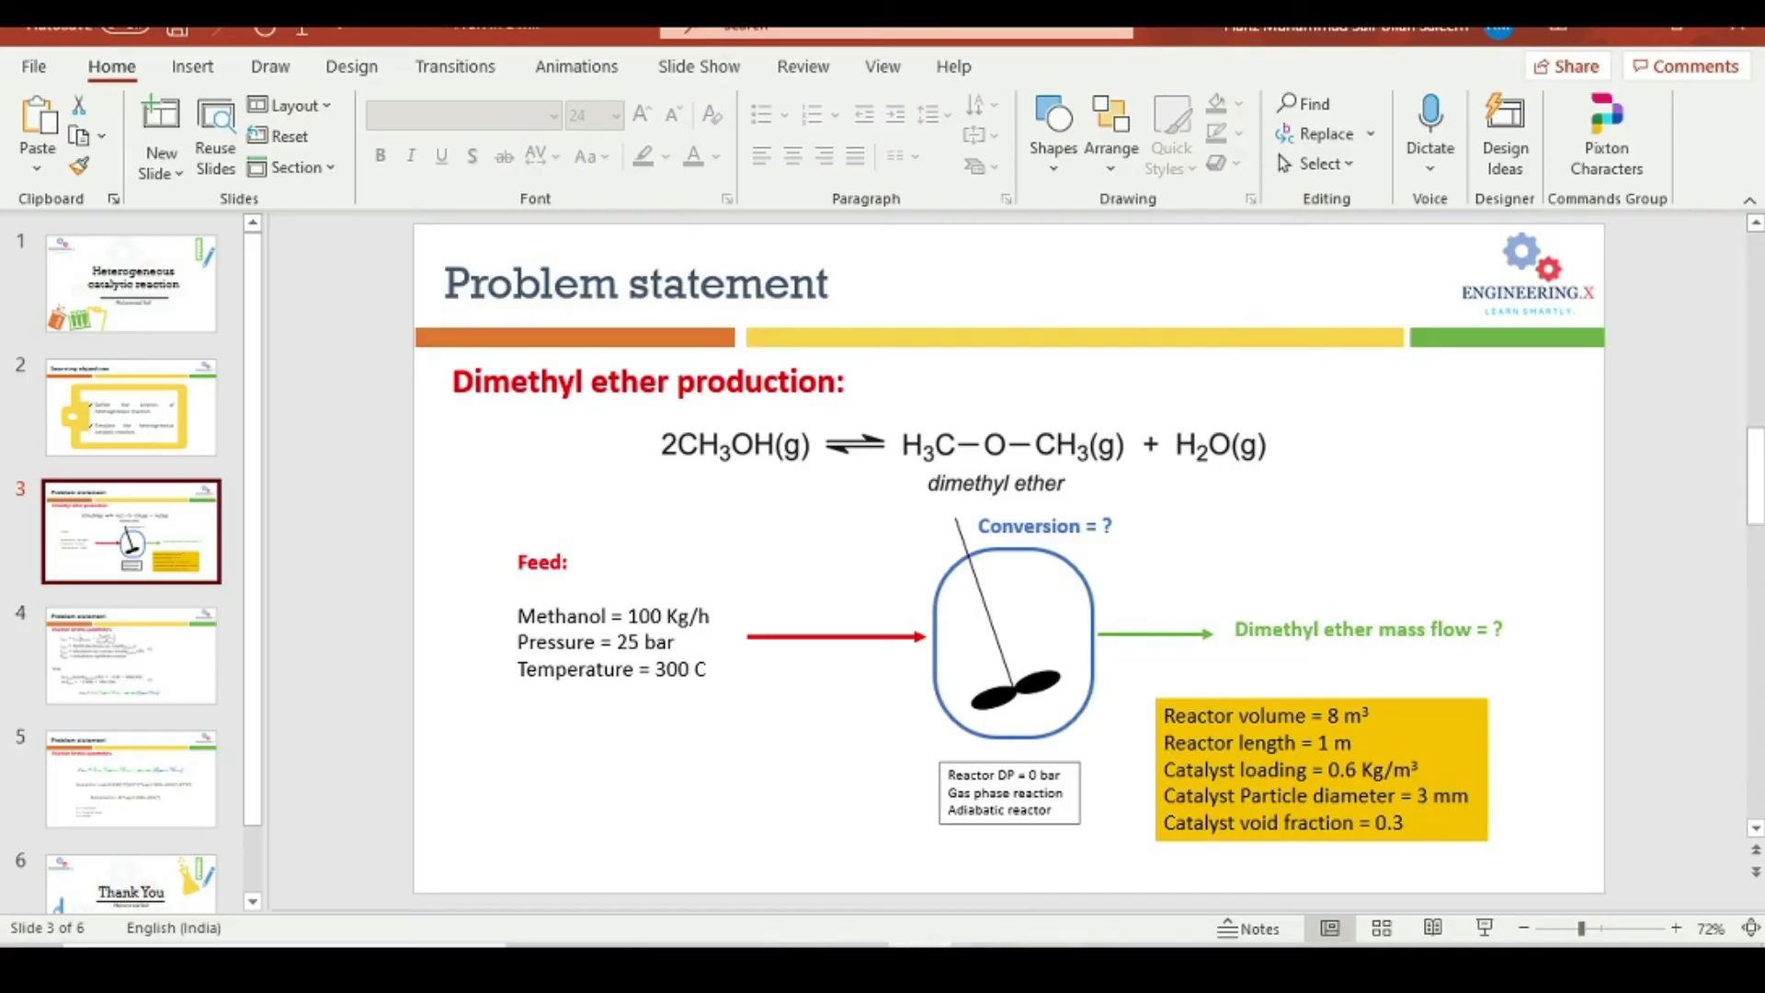
key("alt+Tab")
type(".3")
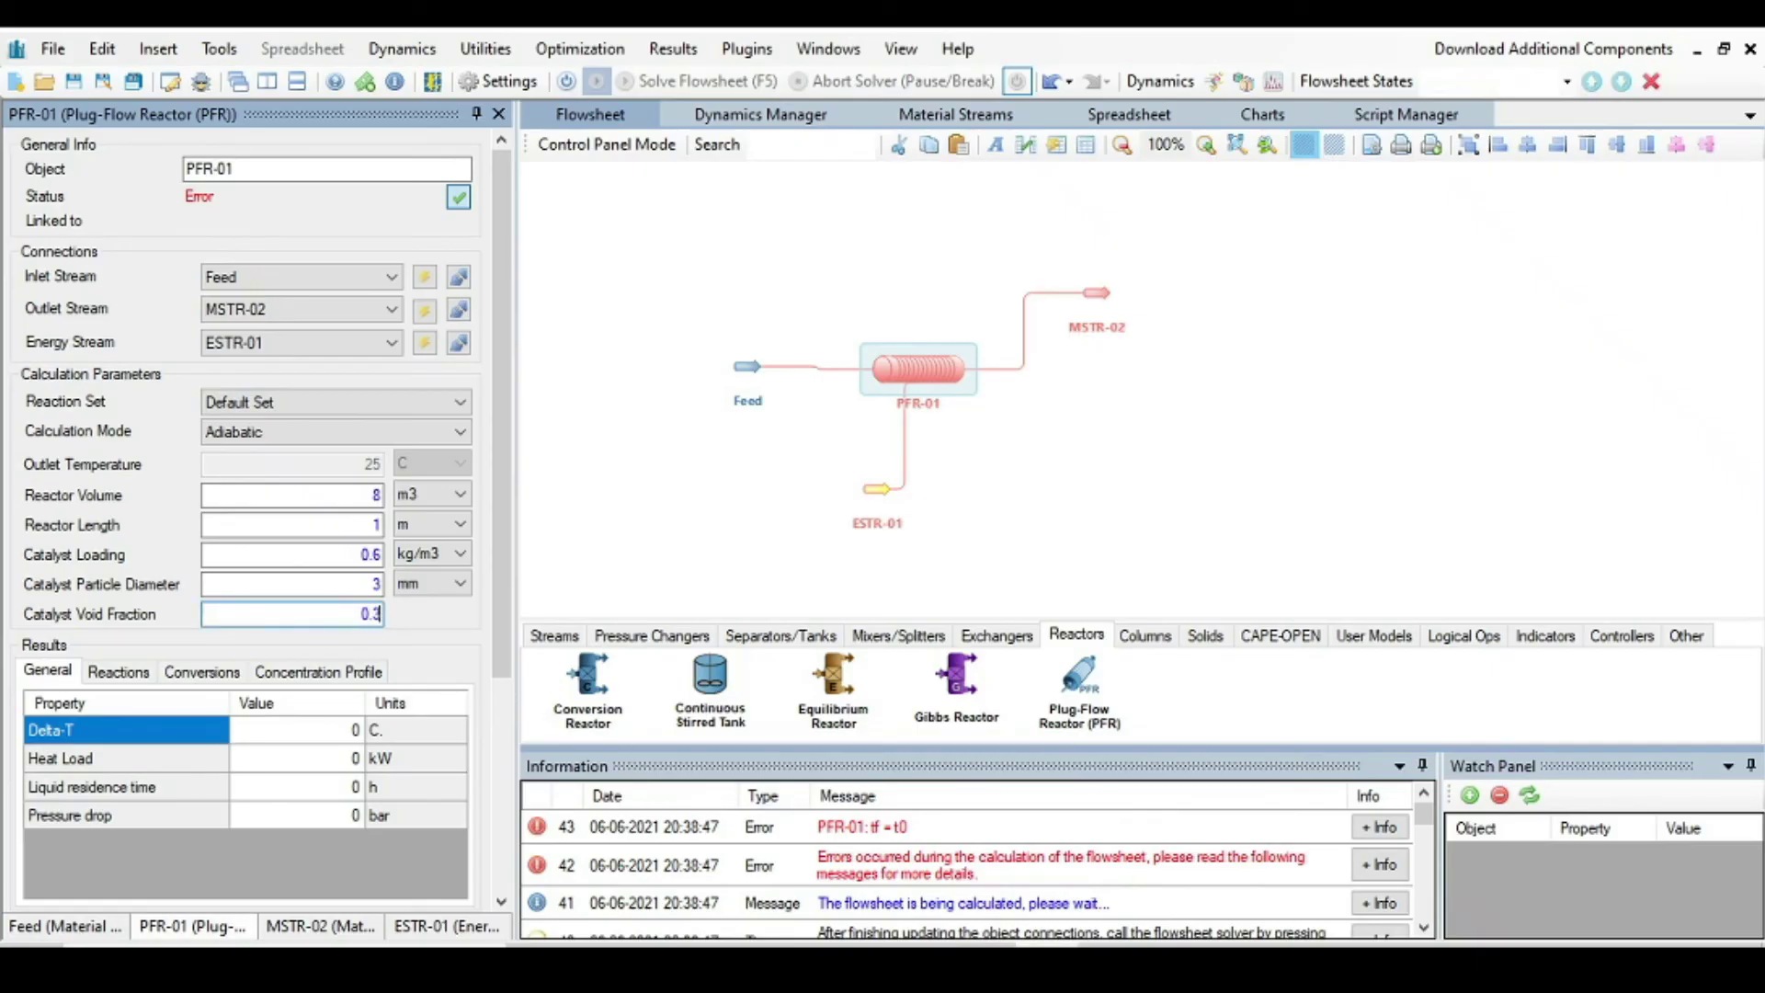
Reactivate the solver to solve the flowsheet, and view the methanol conversion in the reactor results
left_click(662, 406)
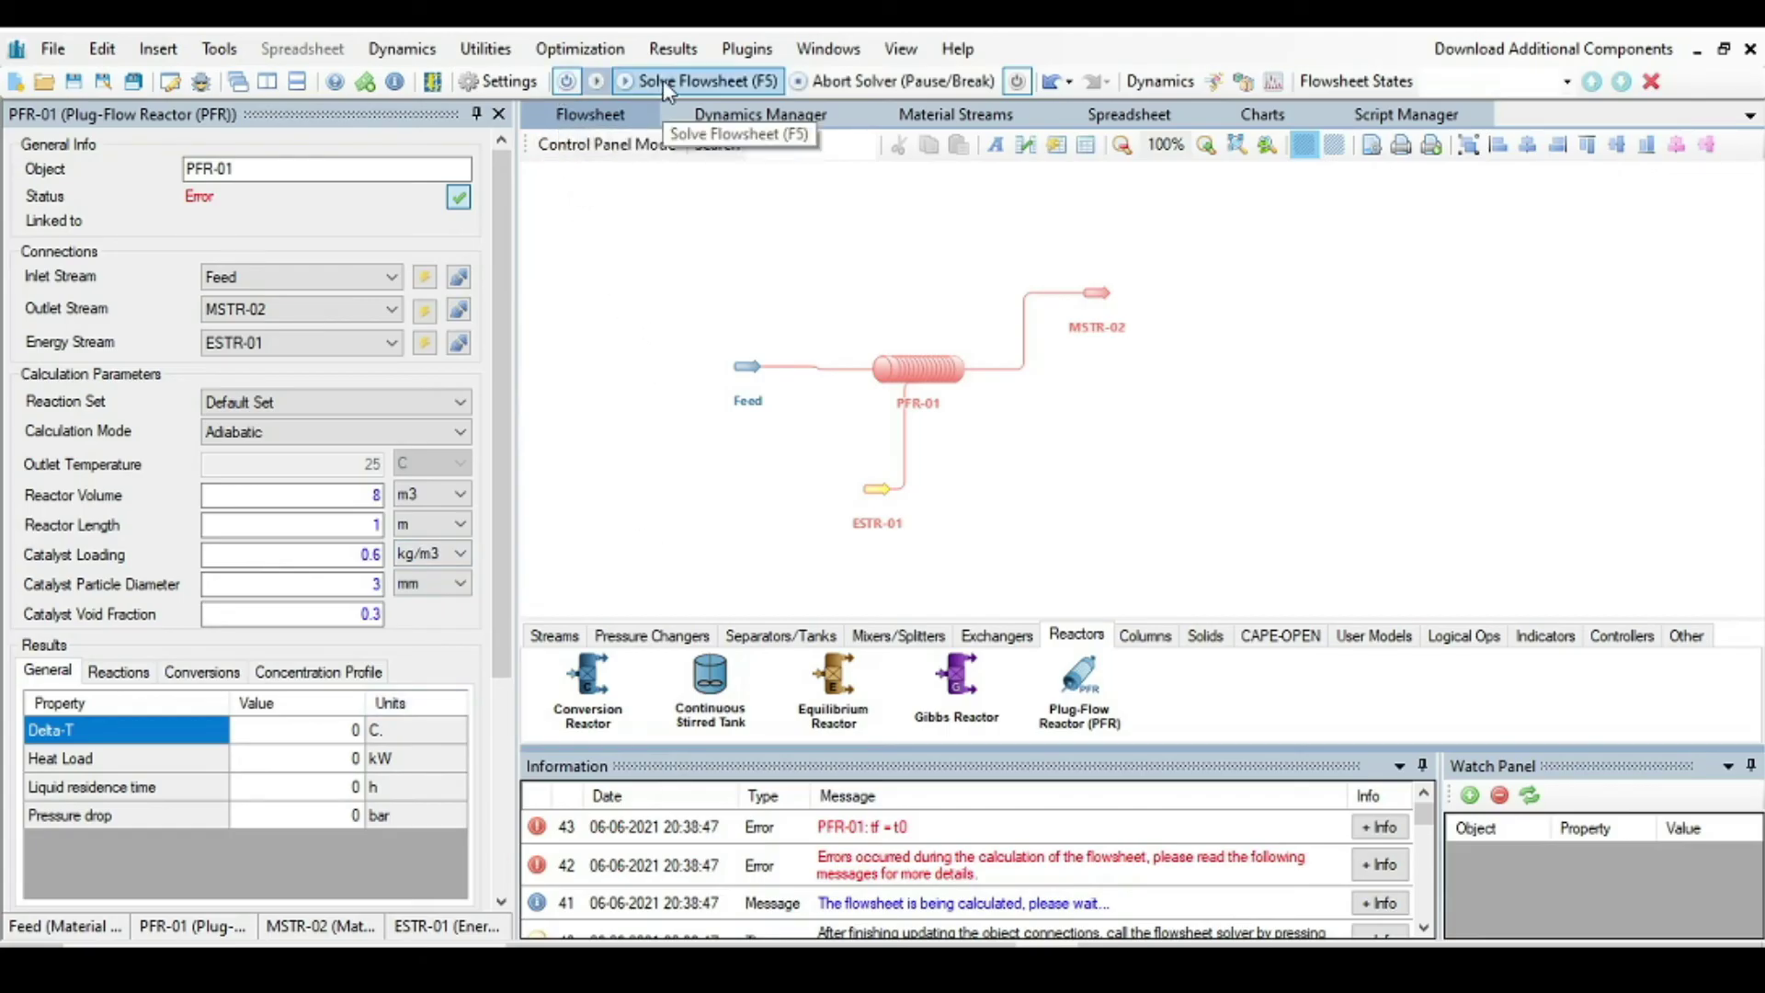
left_click(663, 80)
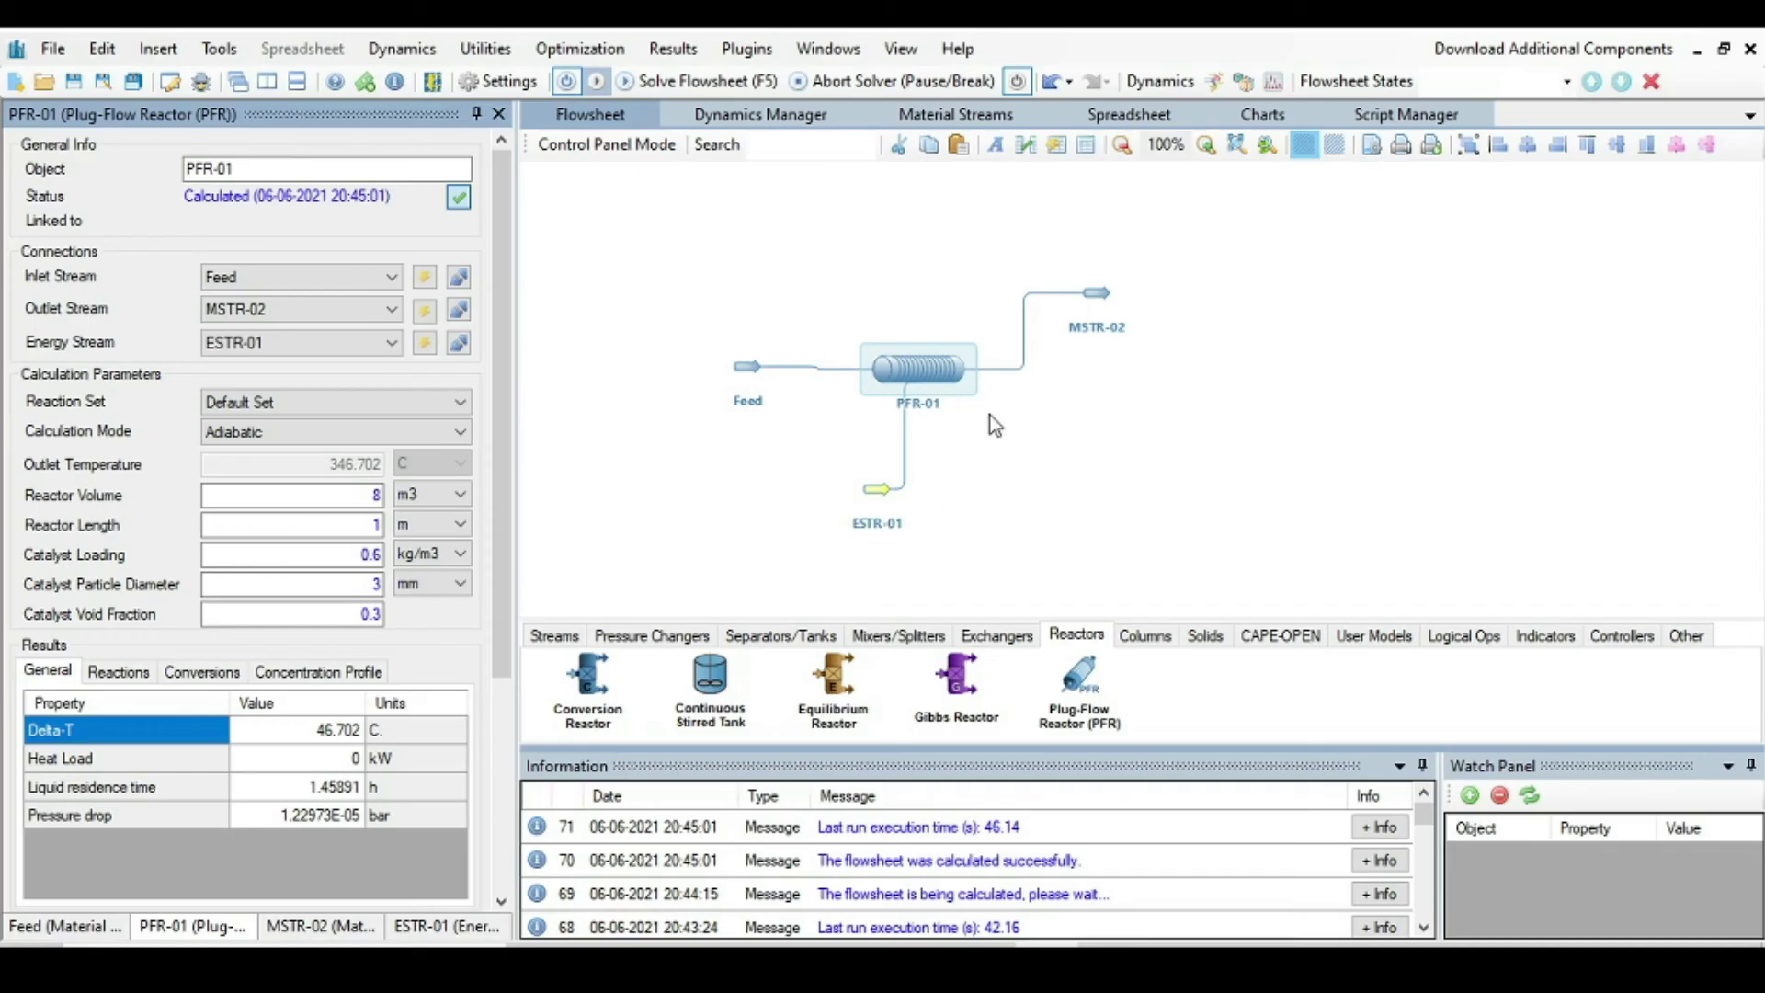
mouse_move(910, 377)
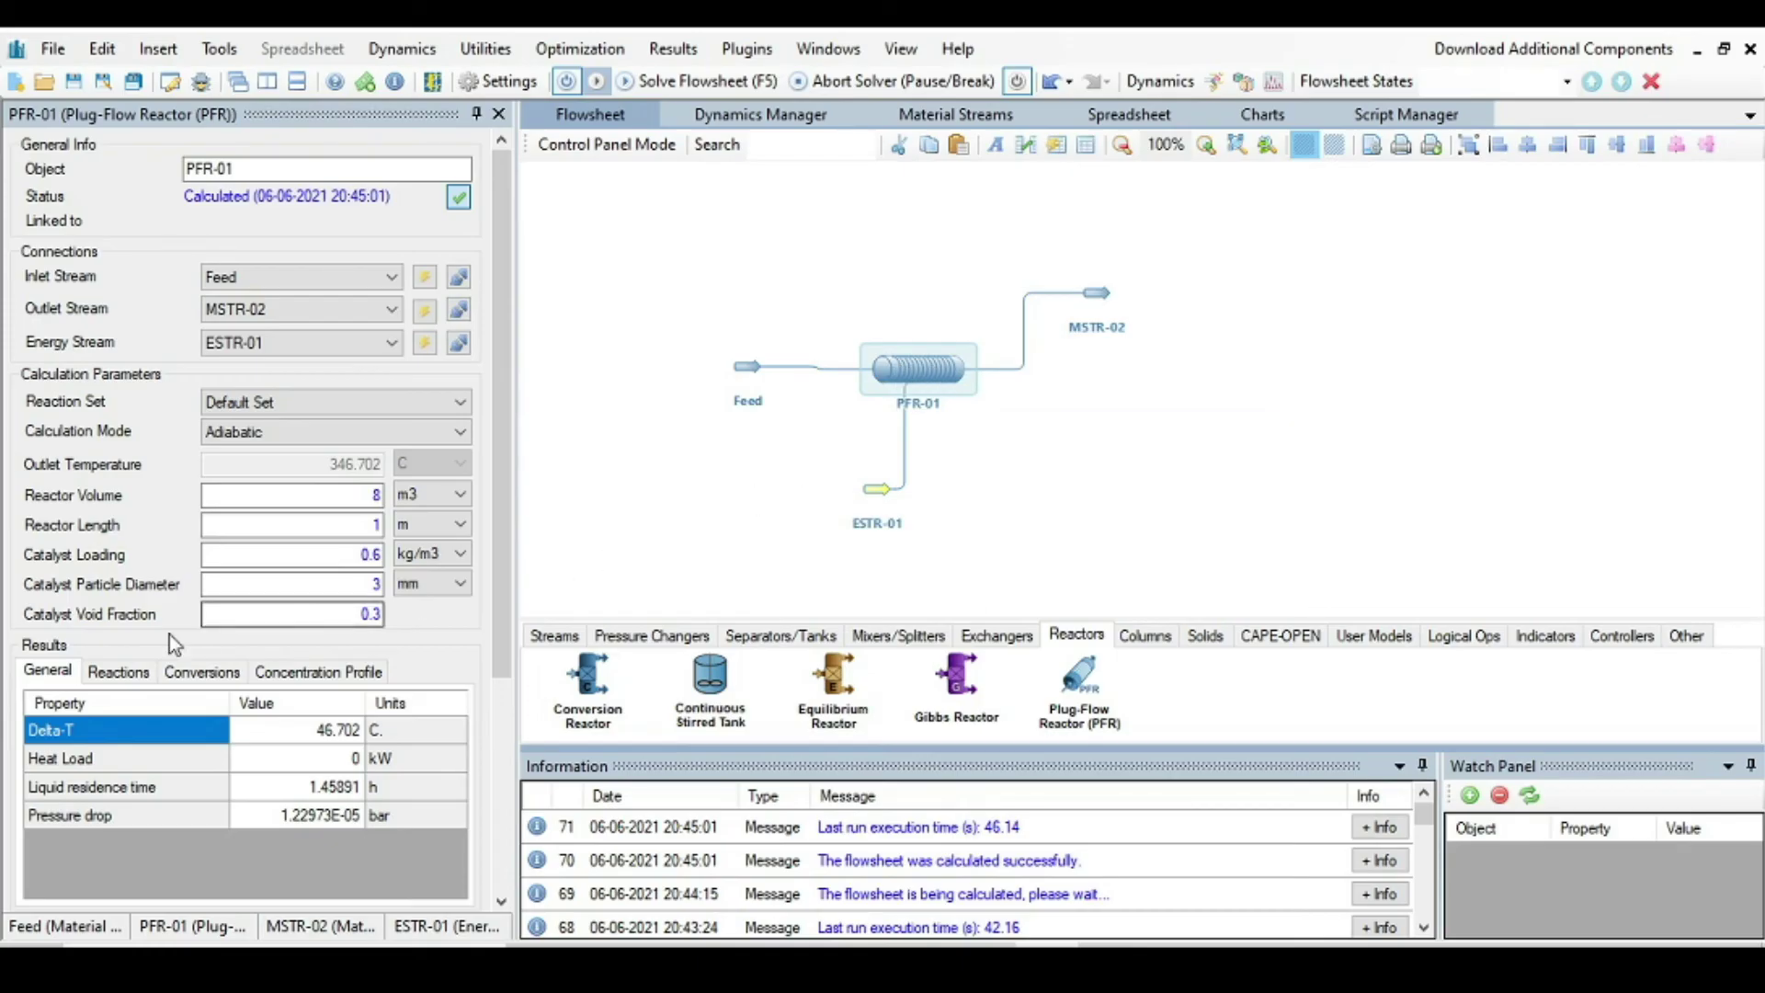
left_click(194, 680)
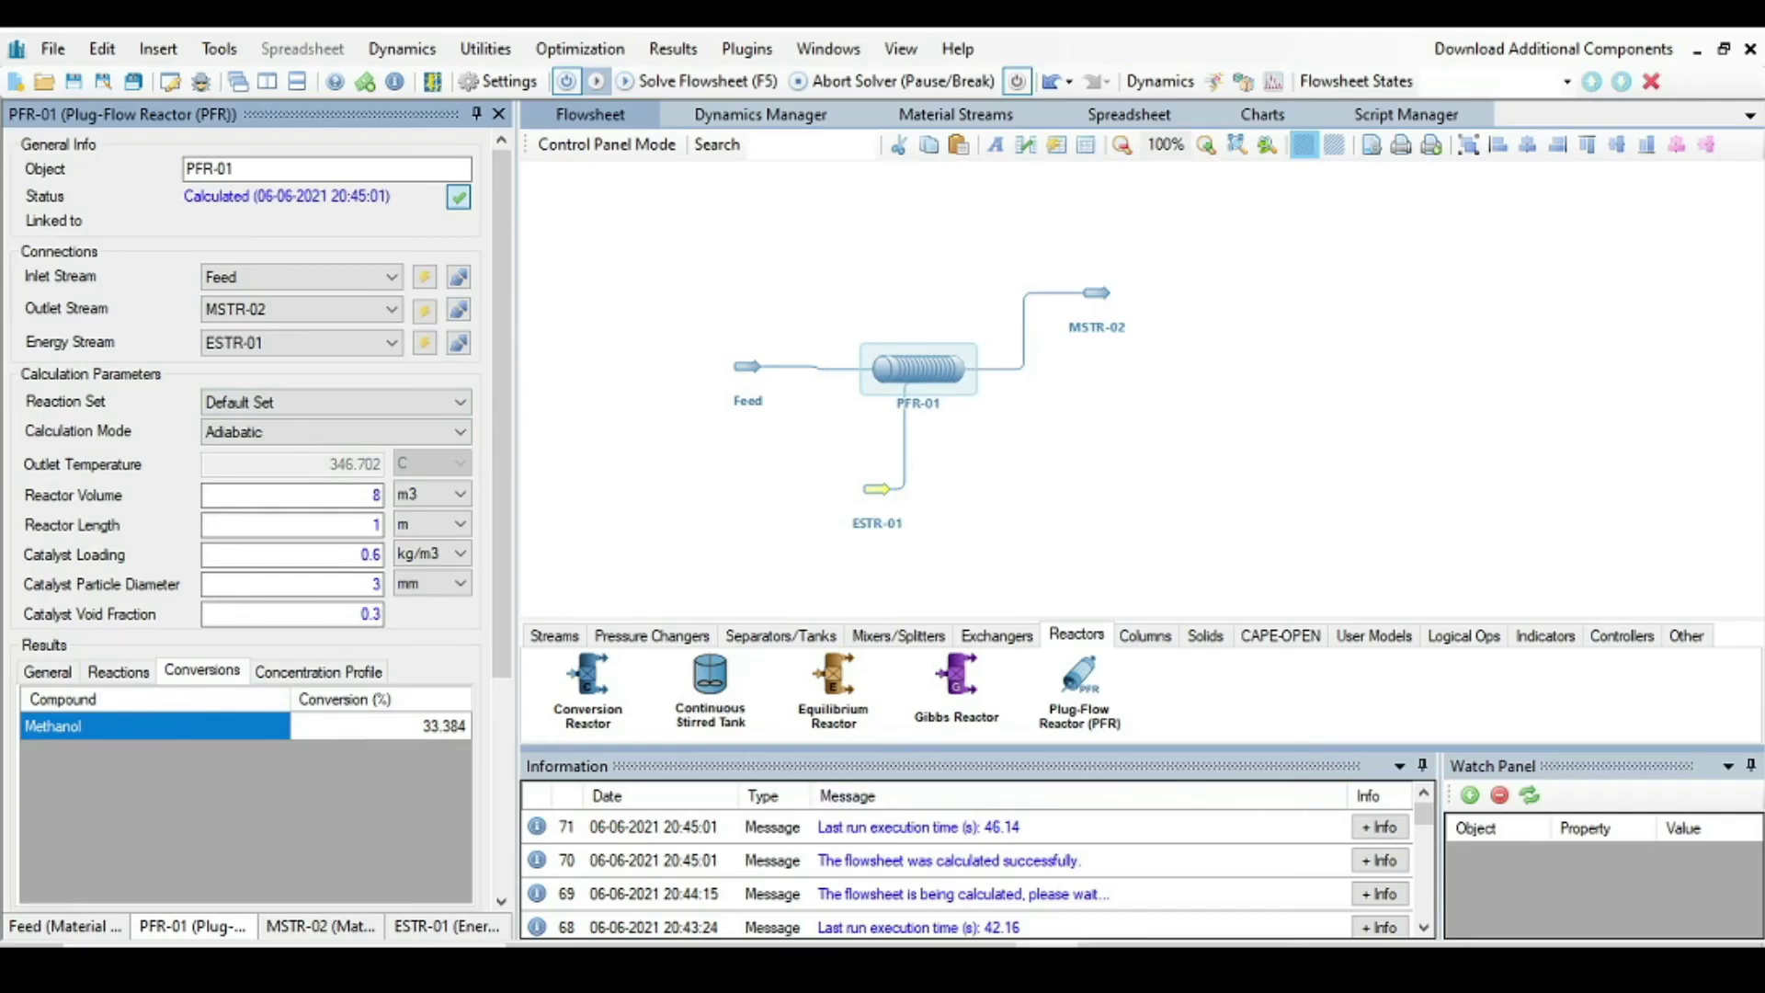
View the compound amounts in the reactor's outlet stream results on a Mass Flows basis
mouse_move(1114, 296)
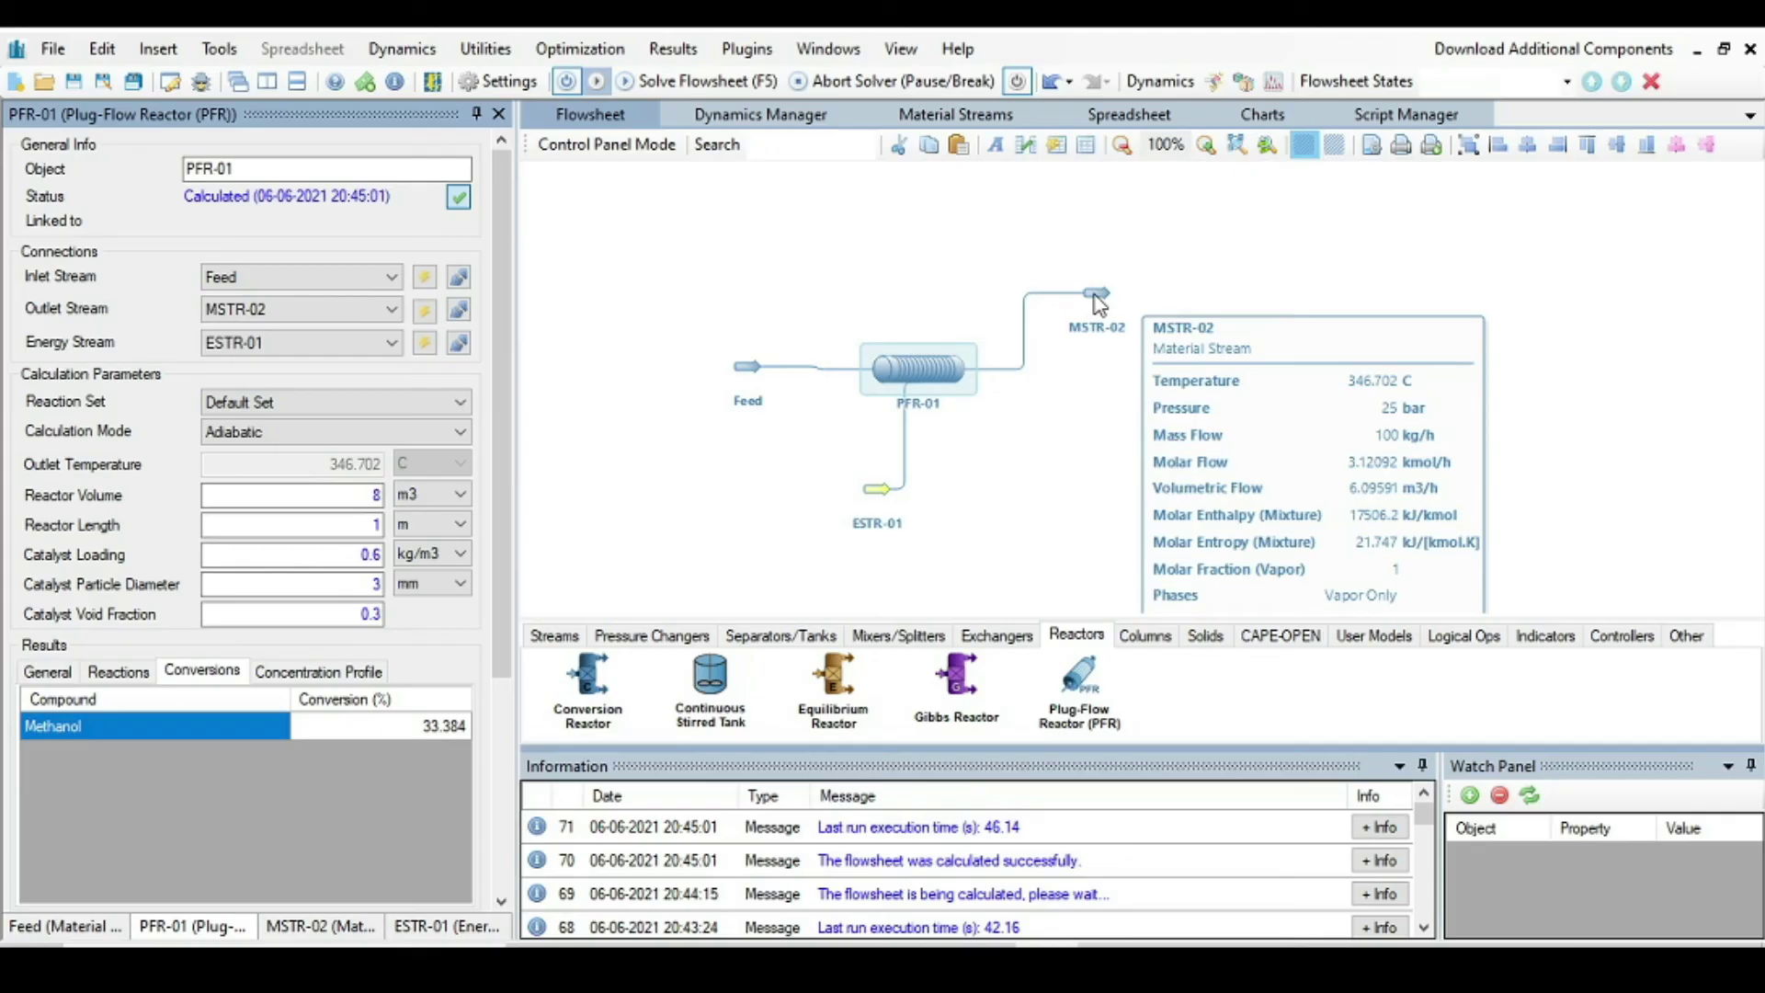
left_click(1100, 299)
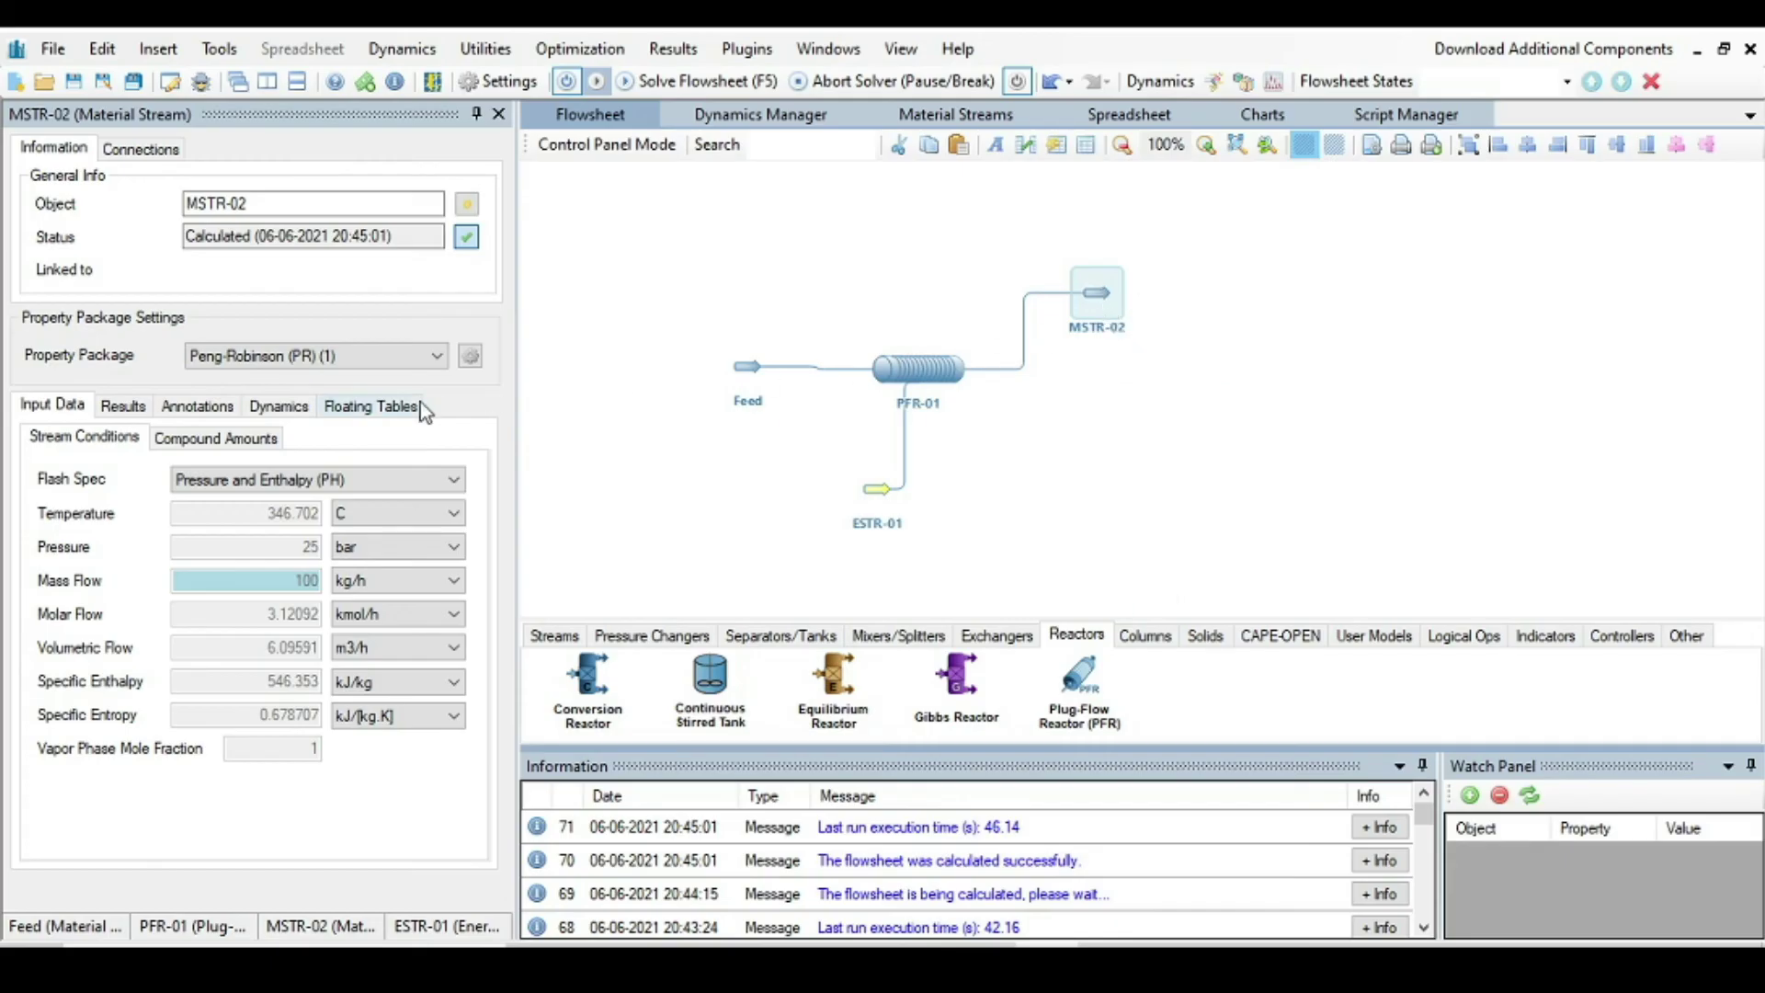
left_click(126, 414)
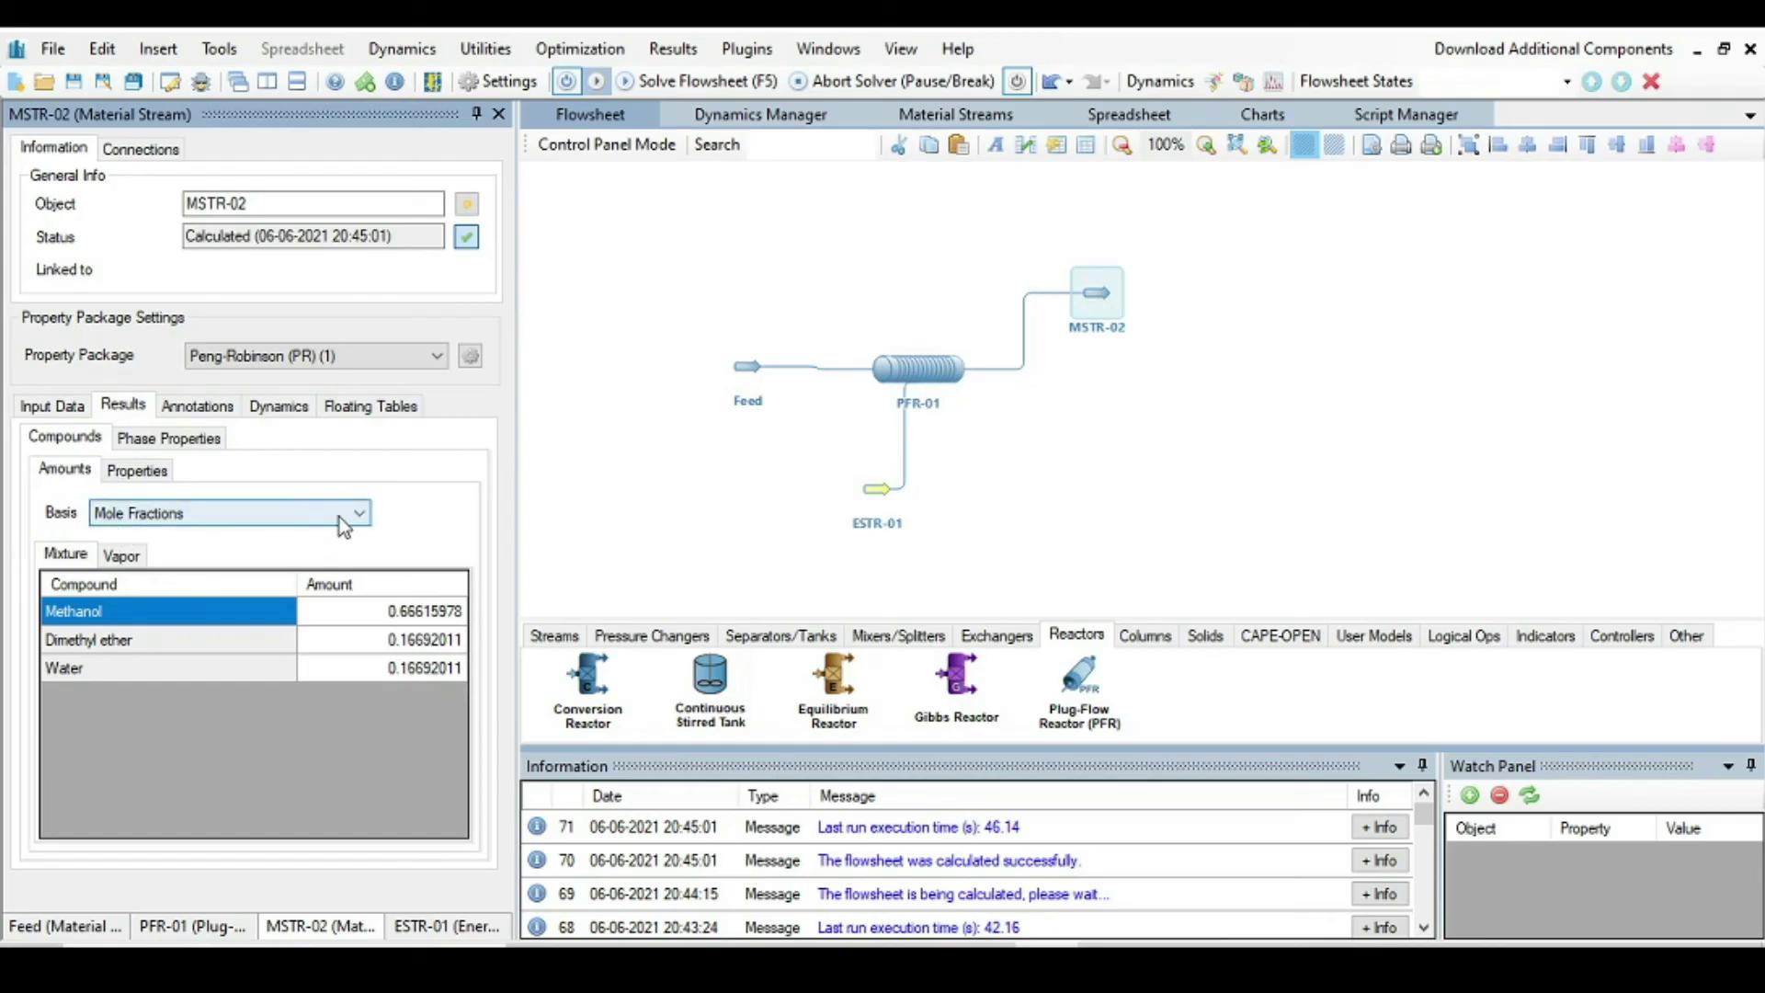
left_click(372, 524)
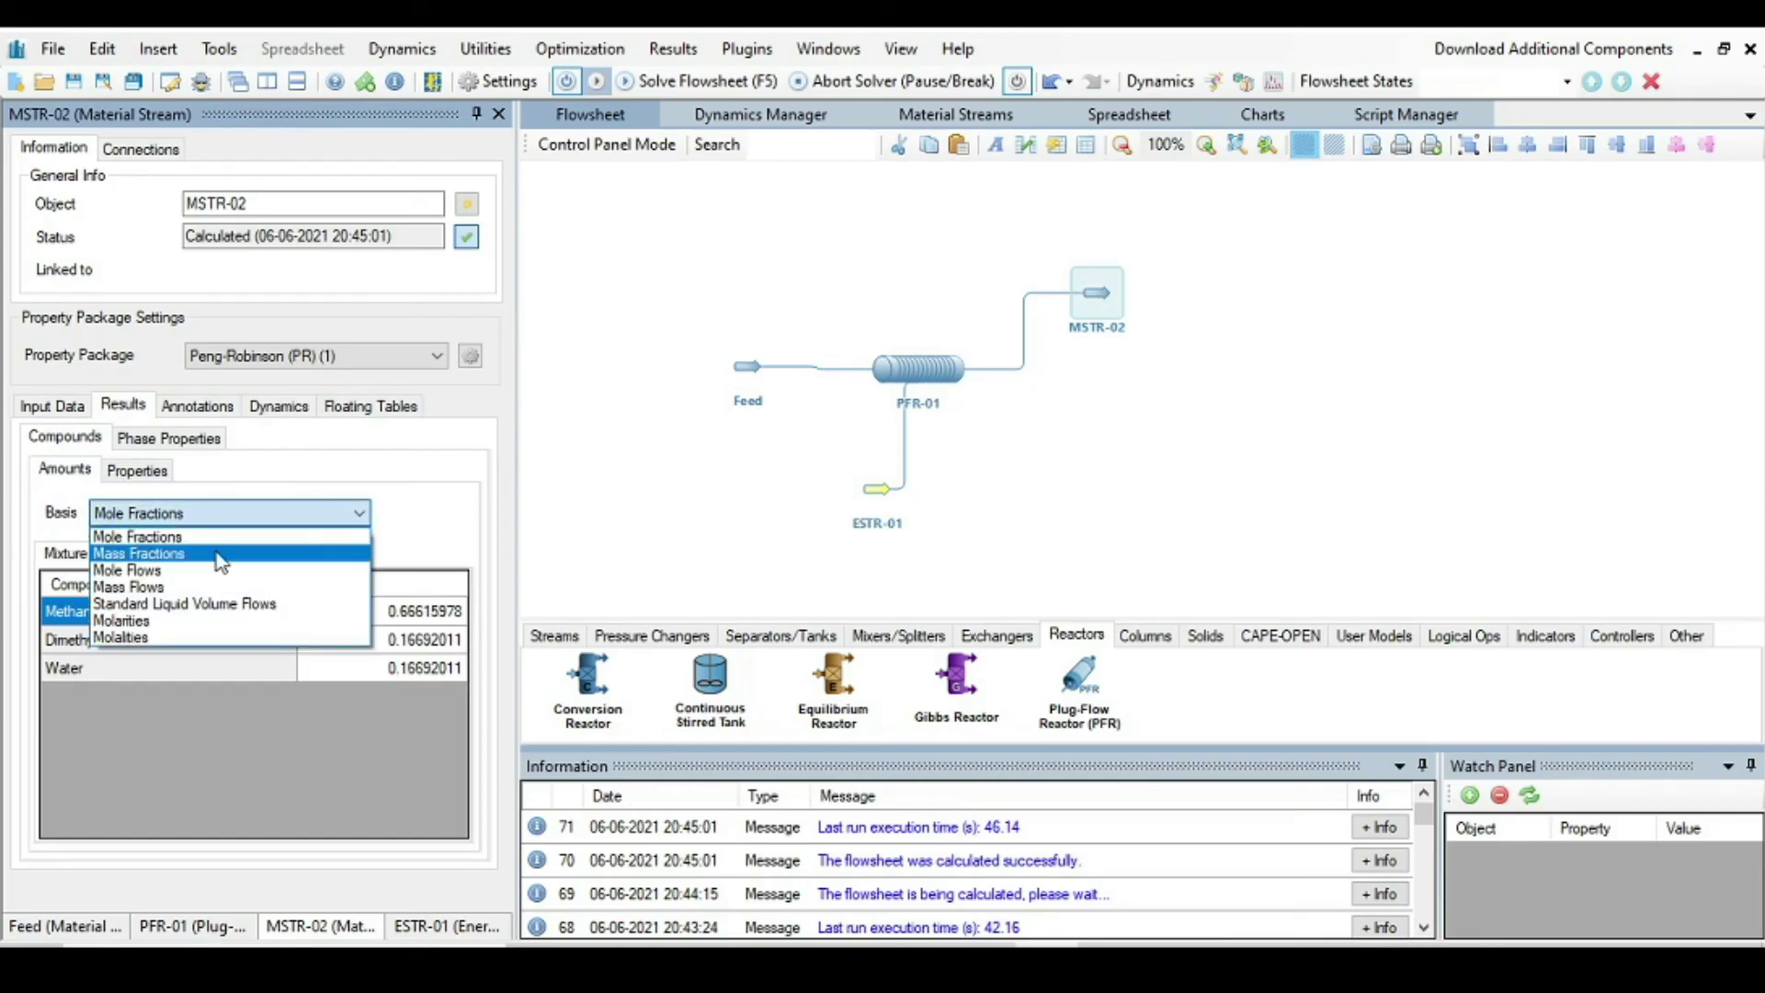
left_click(186, 589)
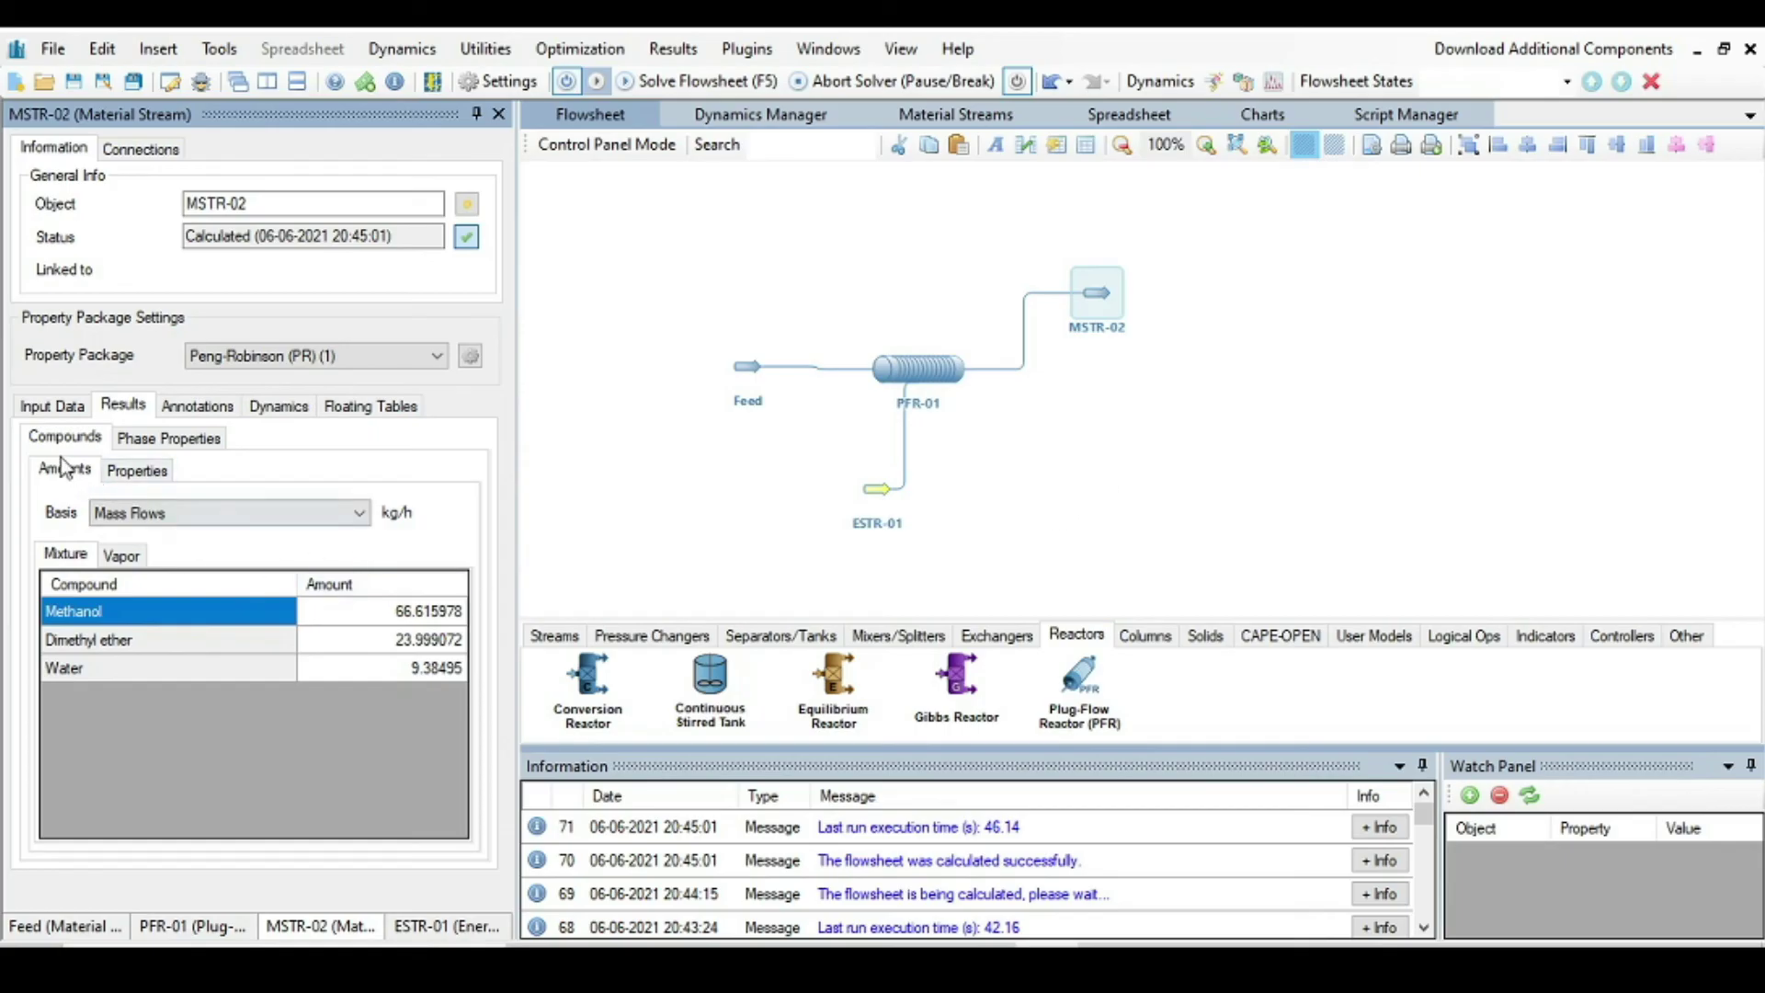
Examine the reactor's concentration profile chart in a separate window, and close that window
left_click(928, 375)
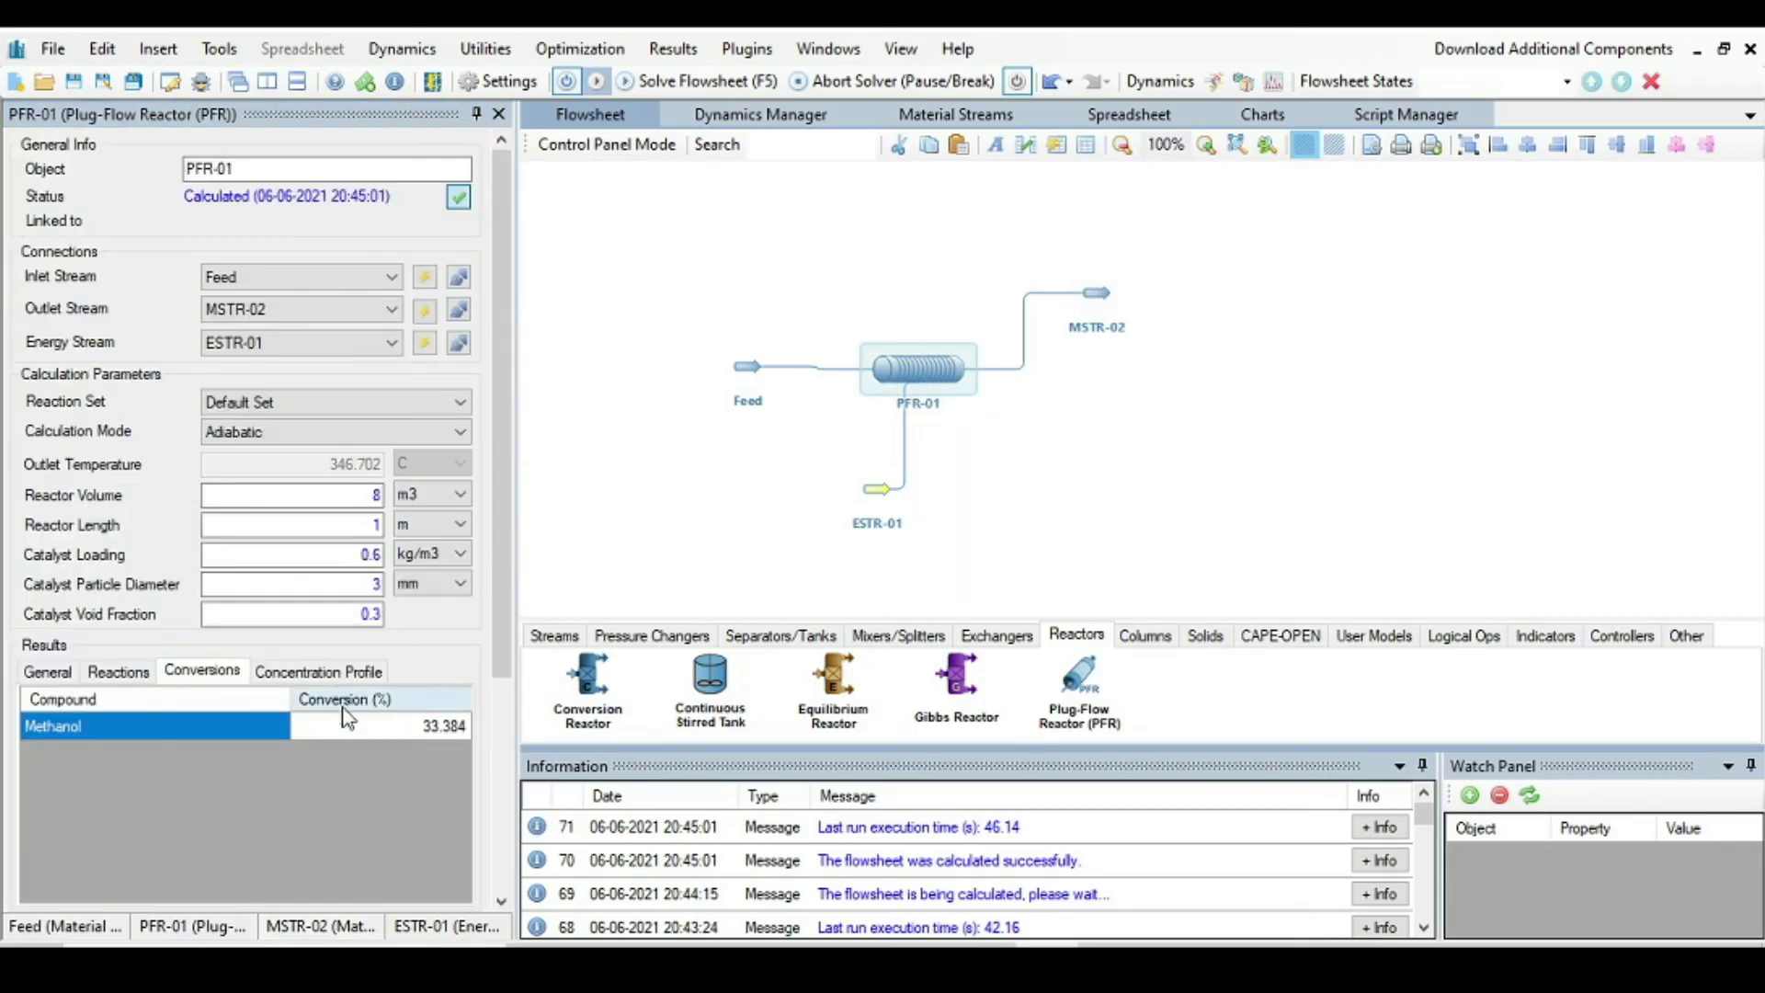
left_click(306, 672)
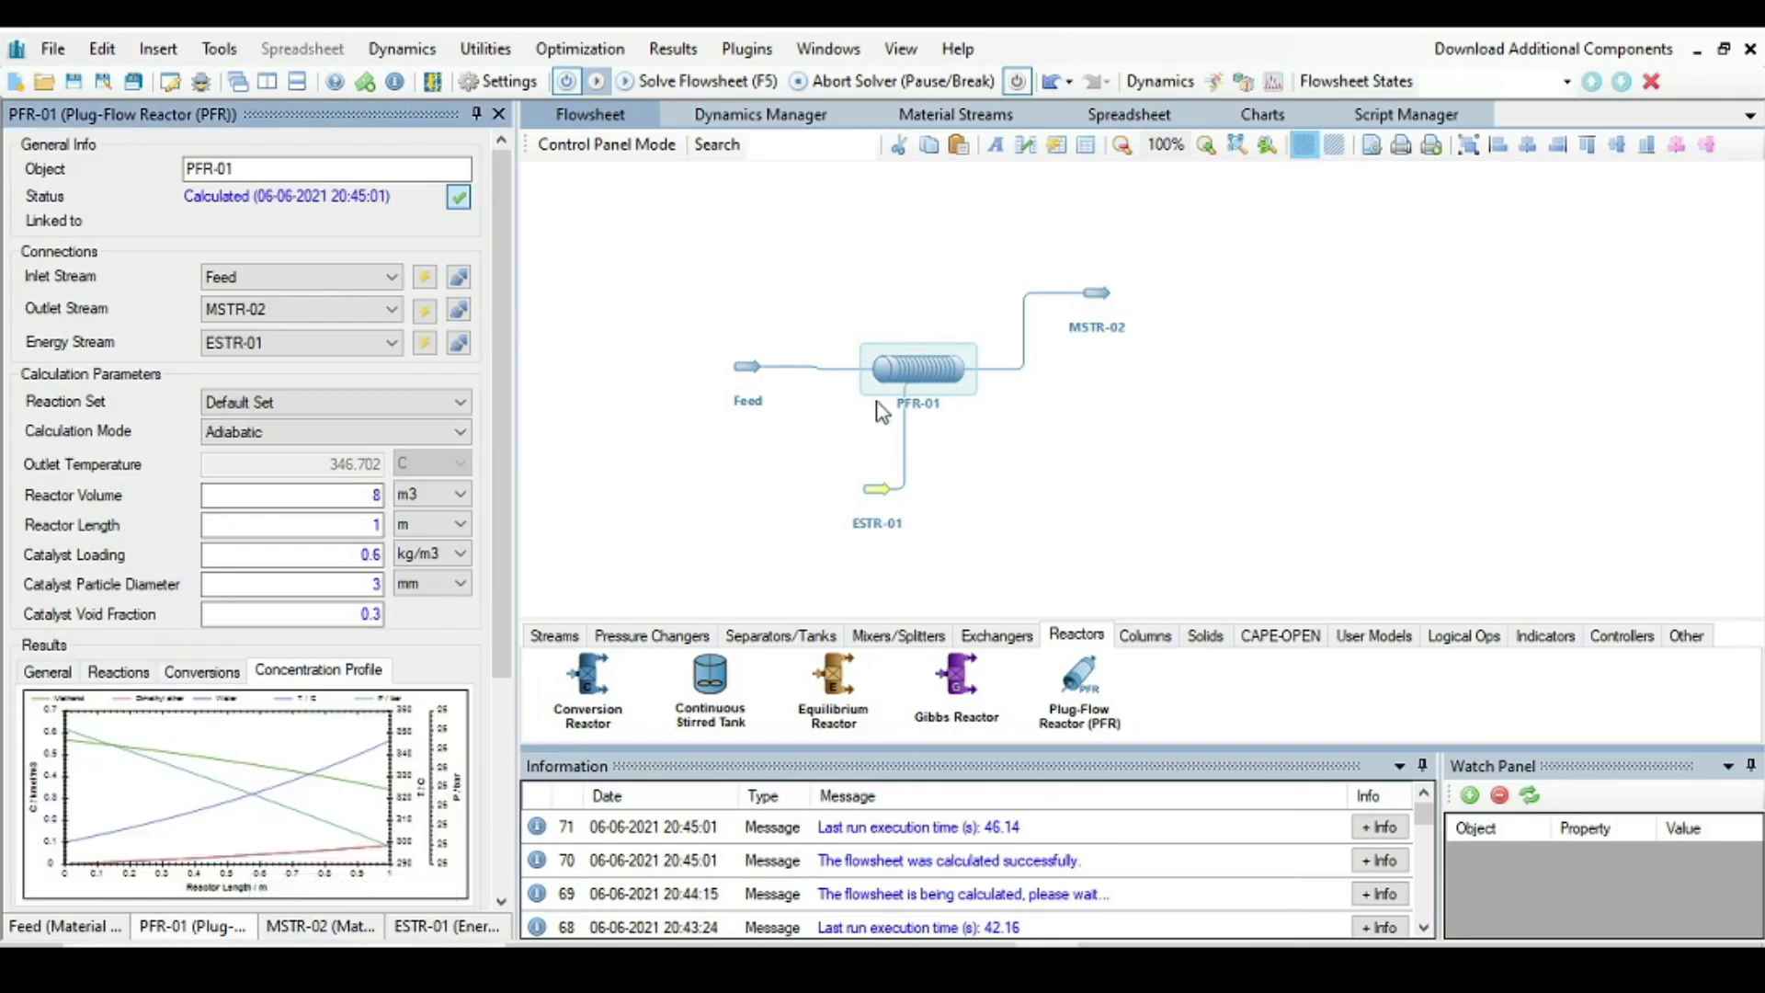
right_click(343, 704)
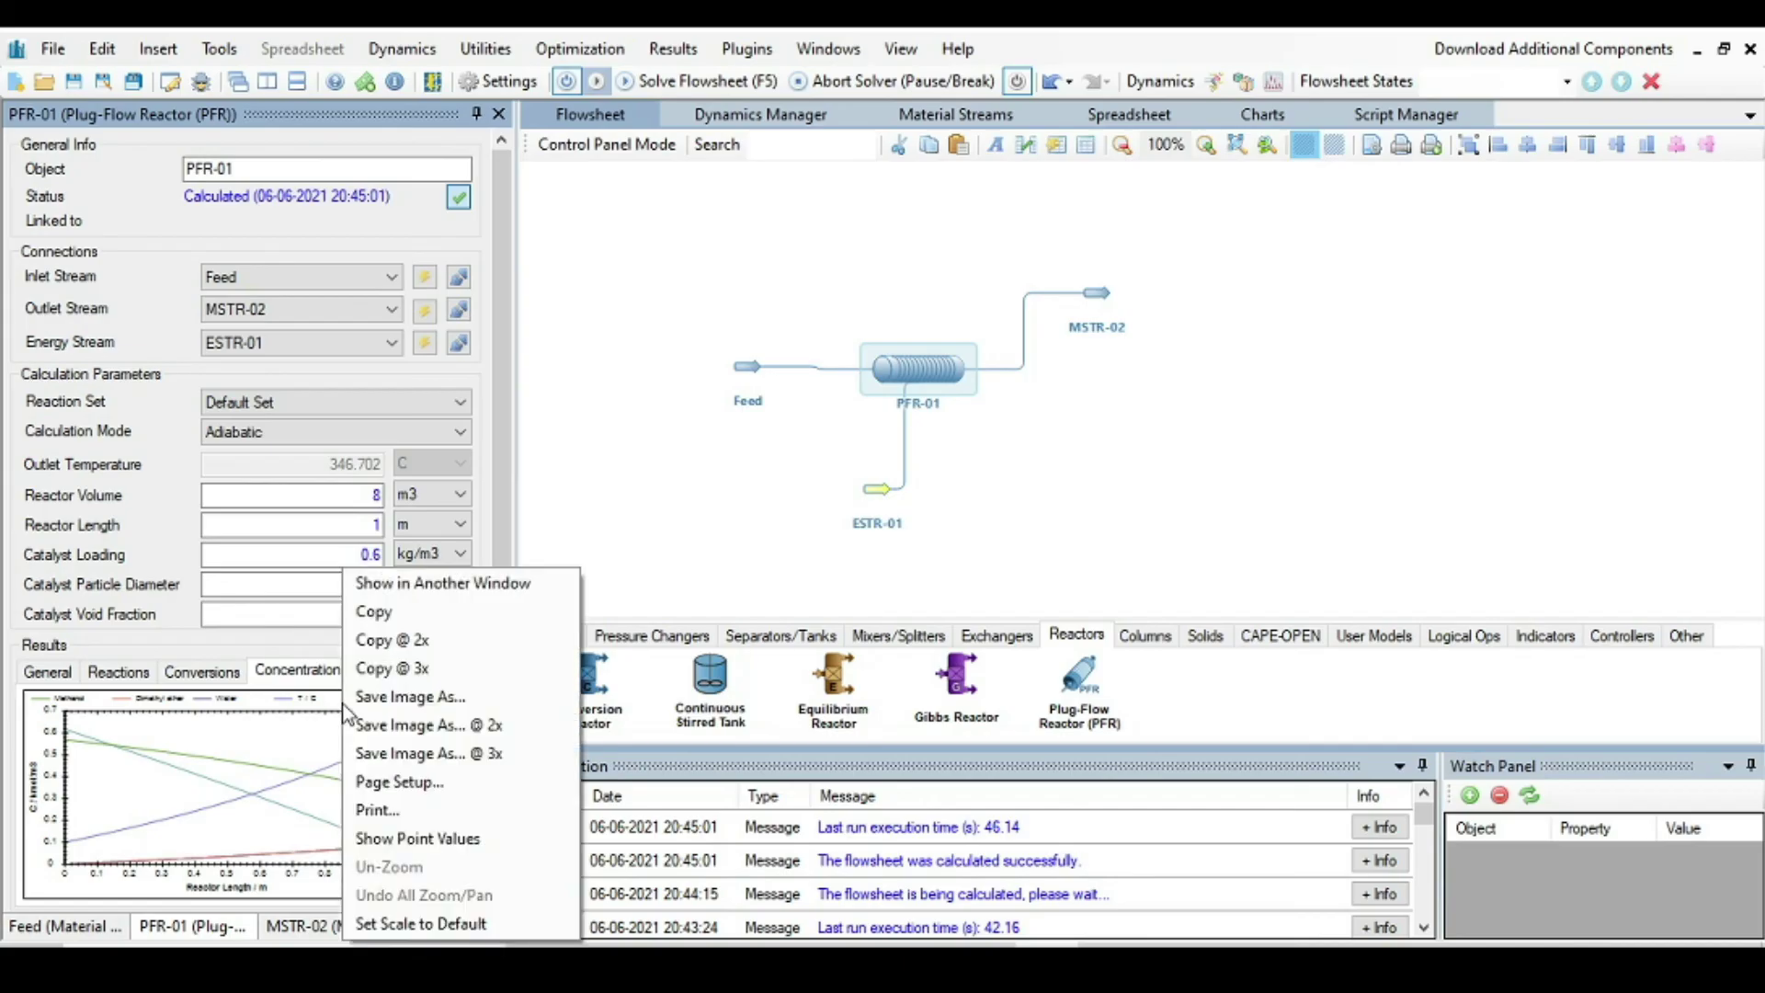
left_click(448, 589)
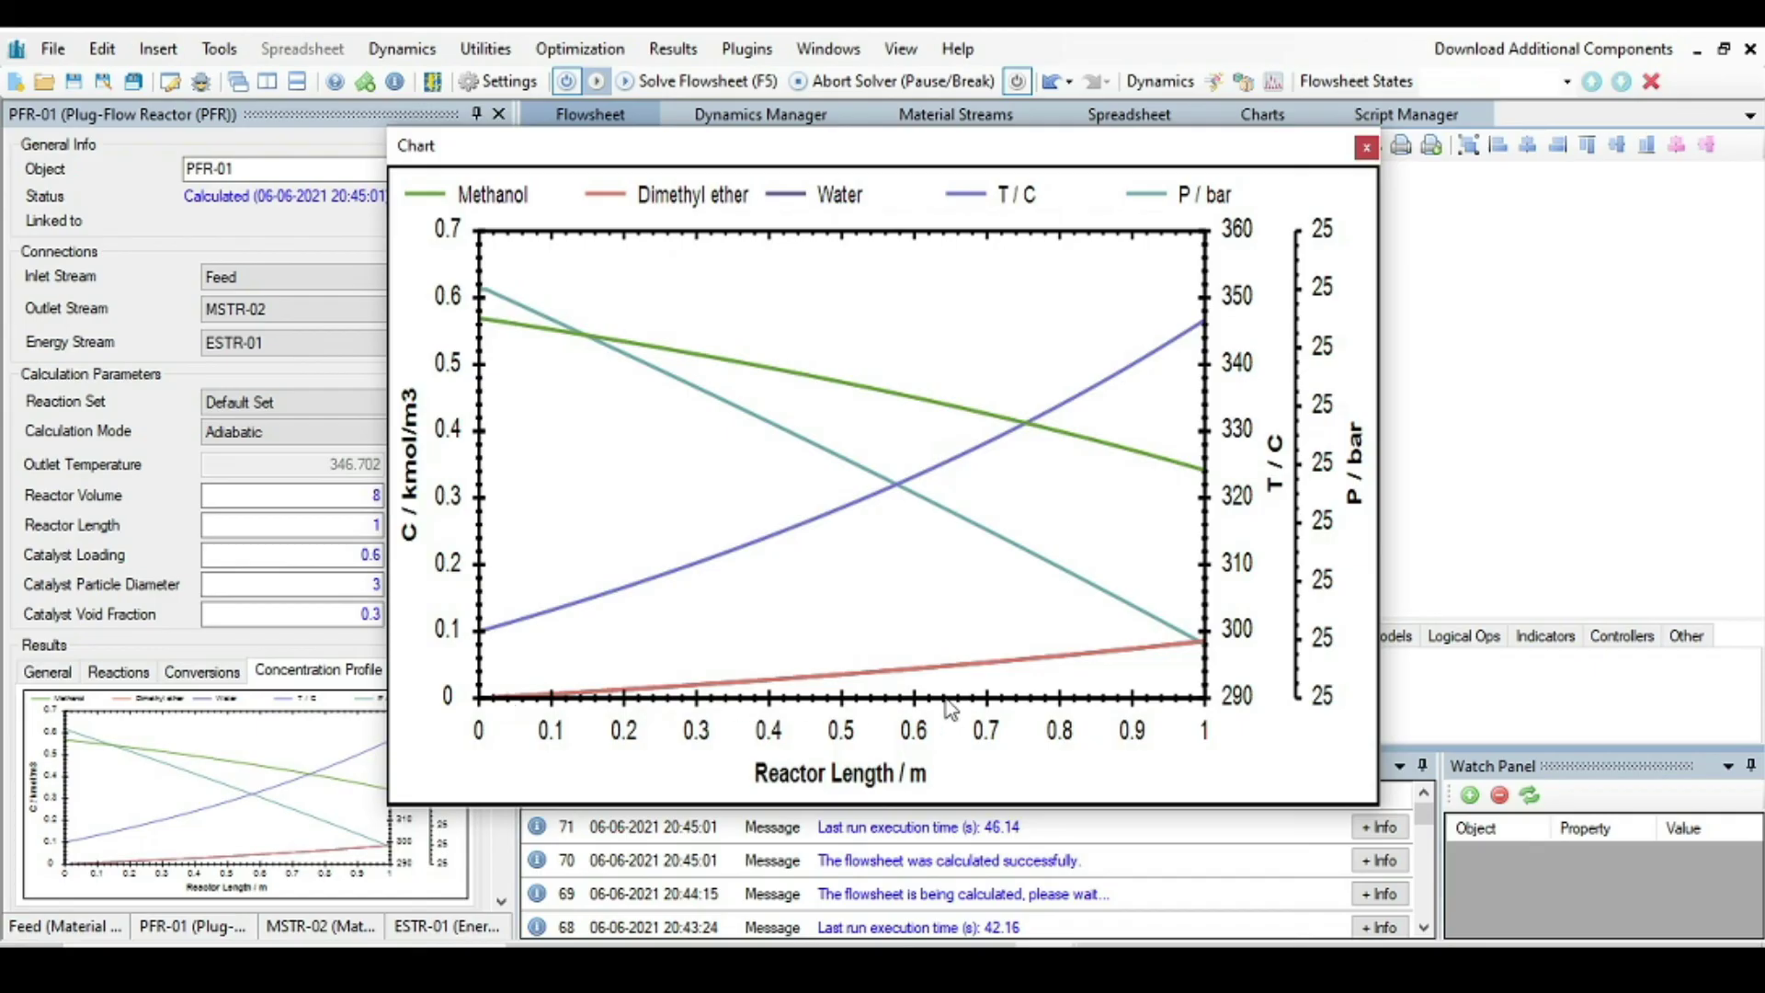
left_click(1366, 147)
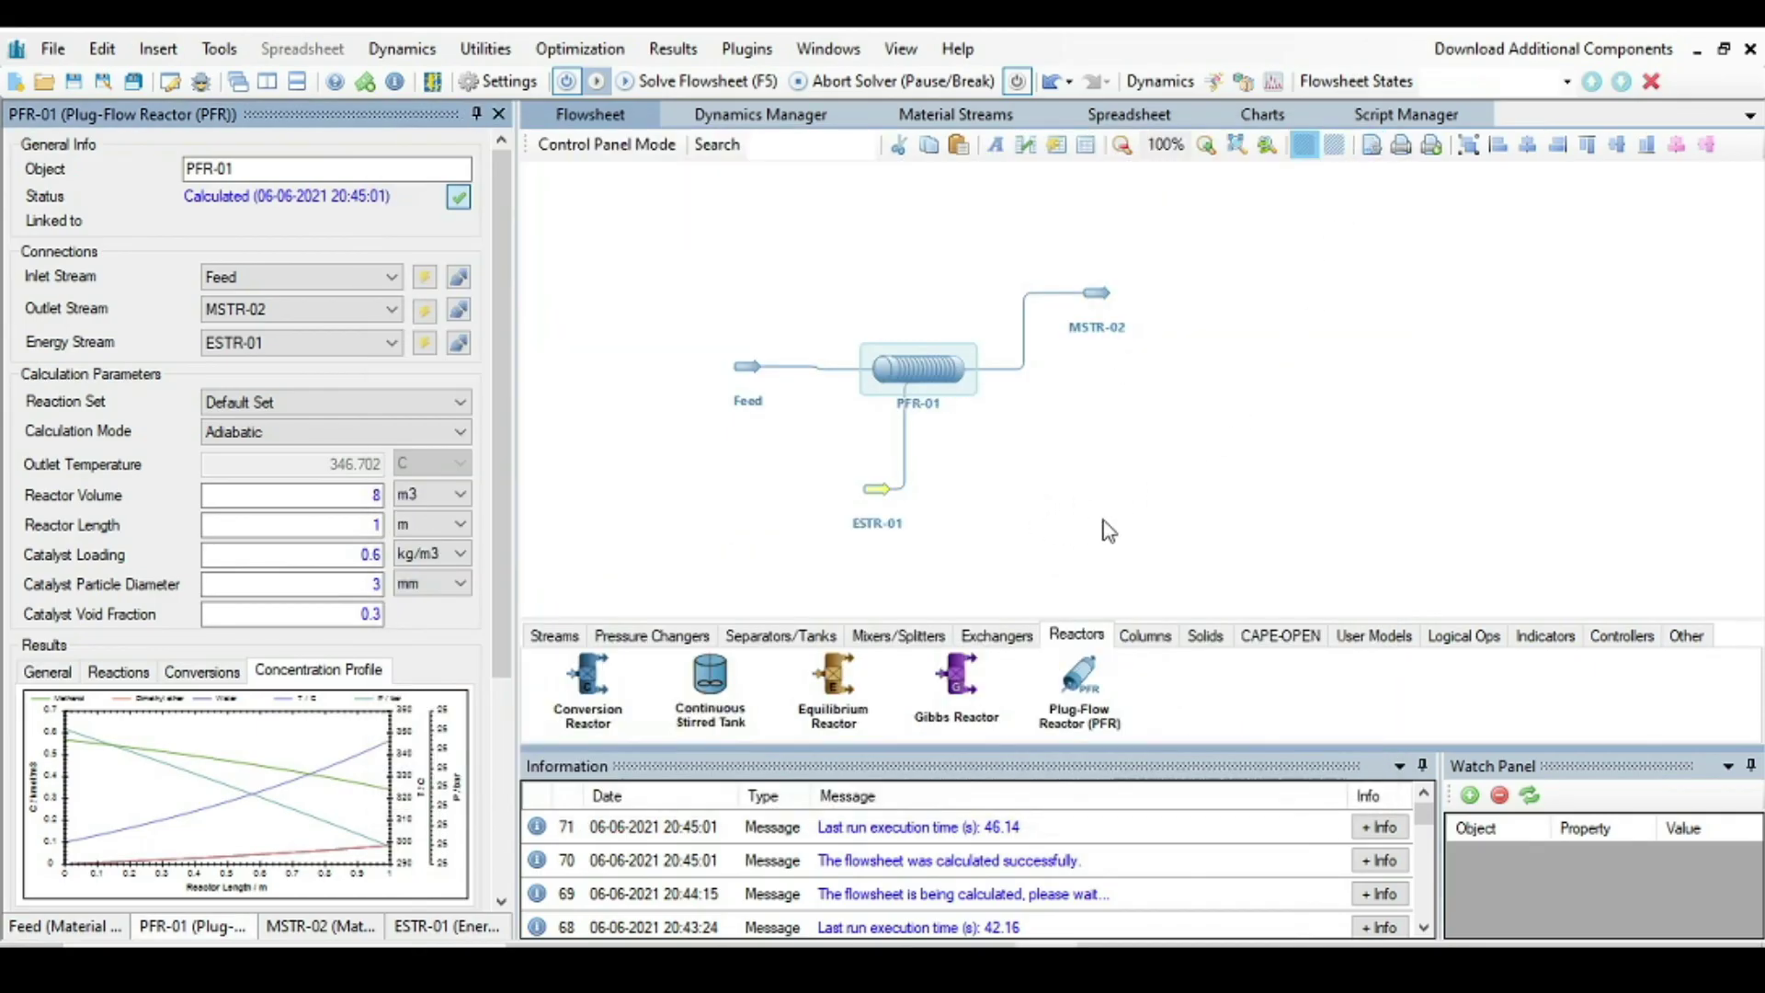